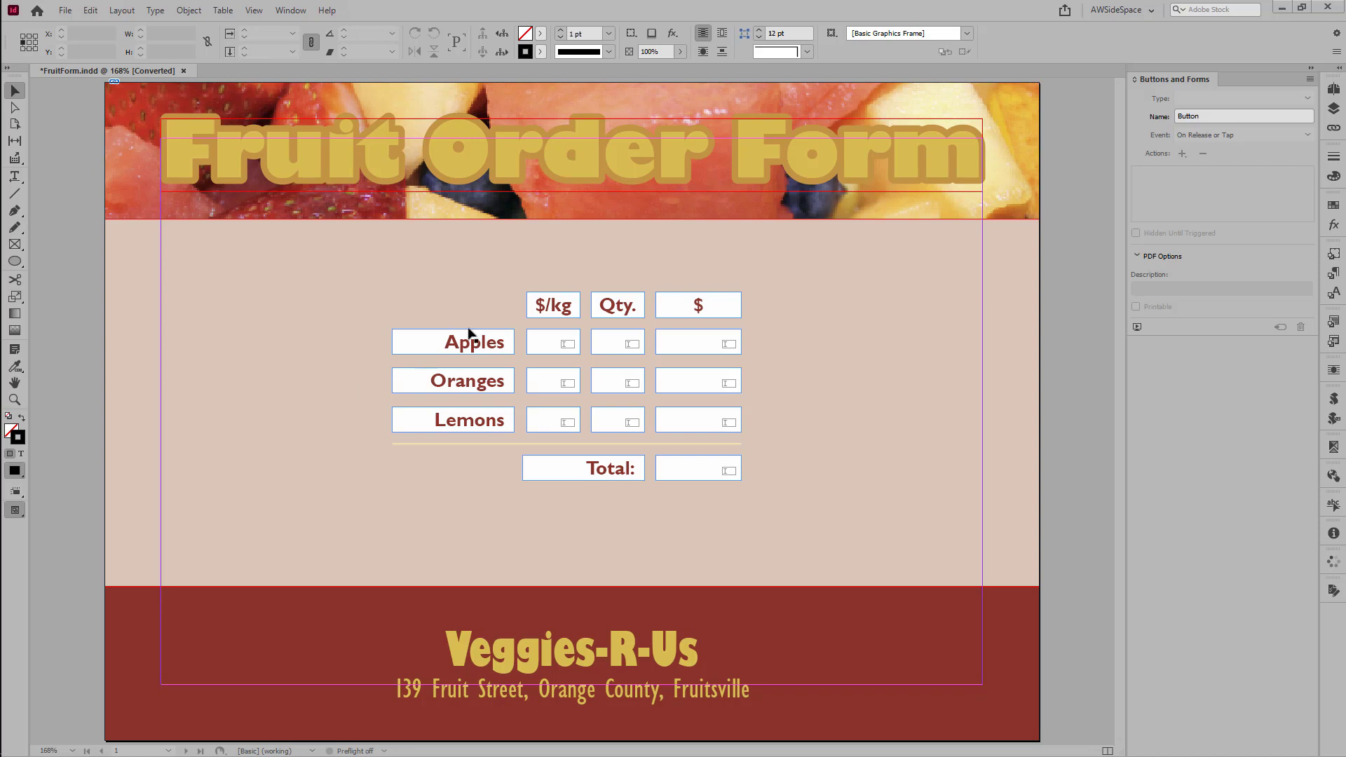
# Drag the Apples $/kg, Qty and $ fields out of their row, then undo the moves.
pyautogui.click(539, 344)
pyautogui.moveTo(547, 342); pyautogui.dragTo(444, 289)
pyautogui.moveTo(617, 342); pyautogui.dragTo(696, 202)
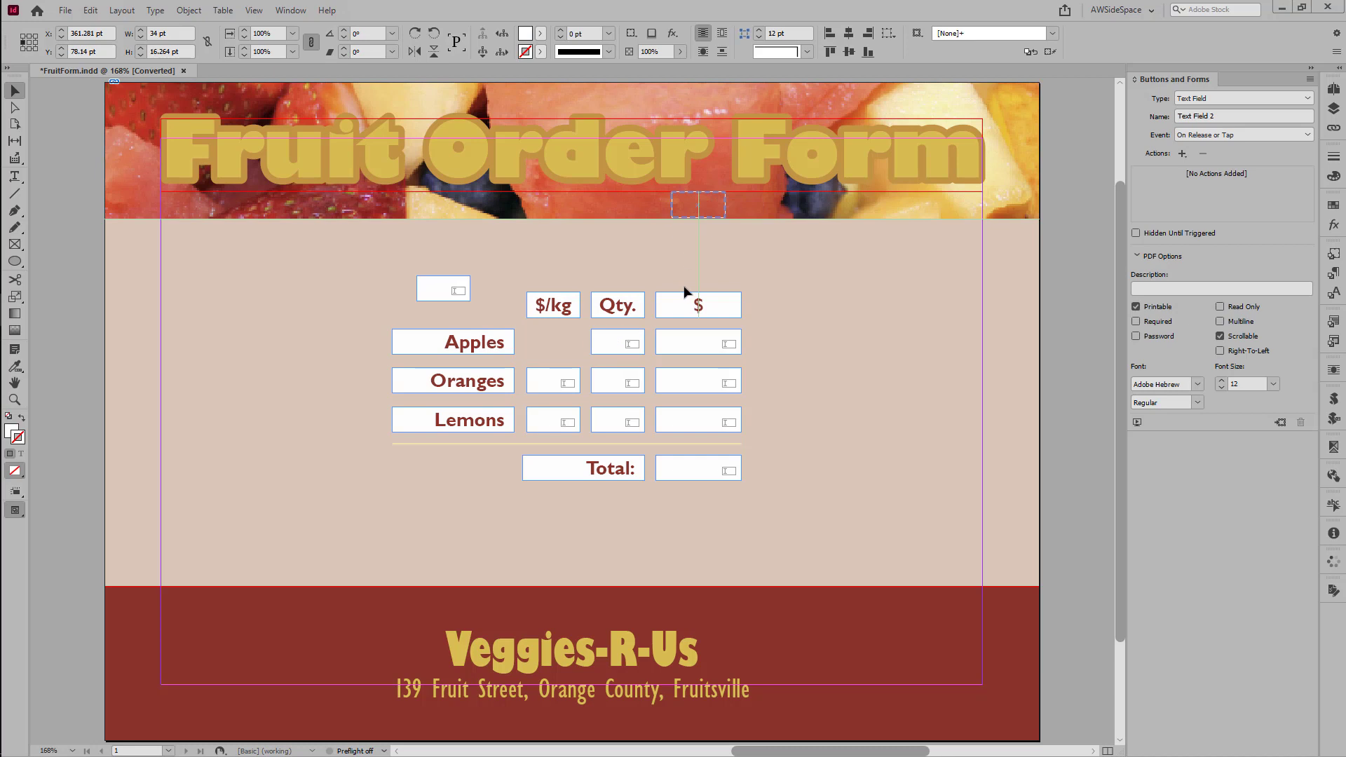
pyautogui.moveTo(689, 297); pyautogui.dragTo(689, 297)
pyautogui.moveTo(684, 350); pyautogui.dragTo(788, 390)
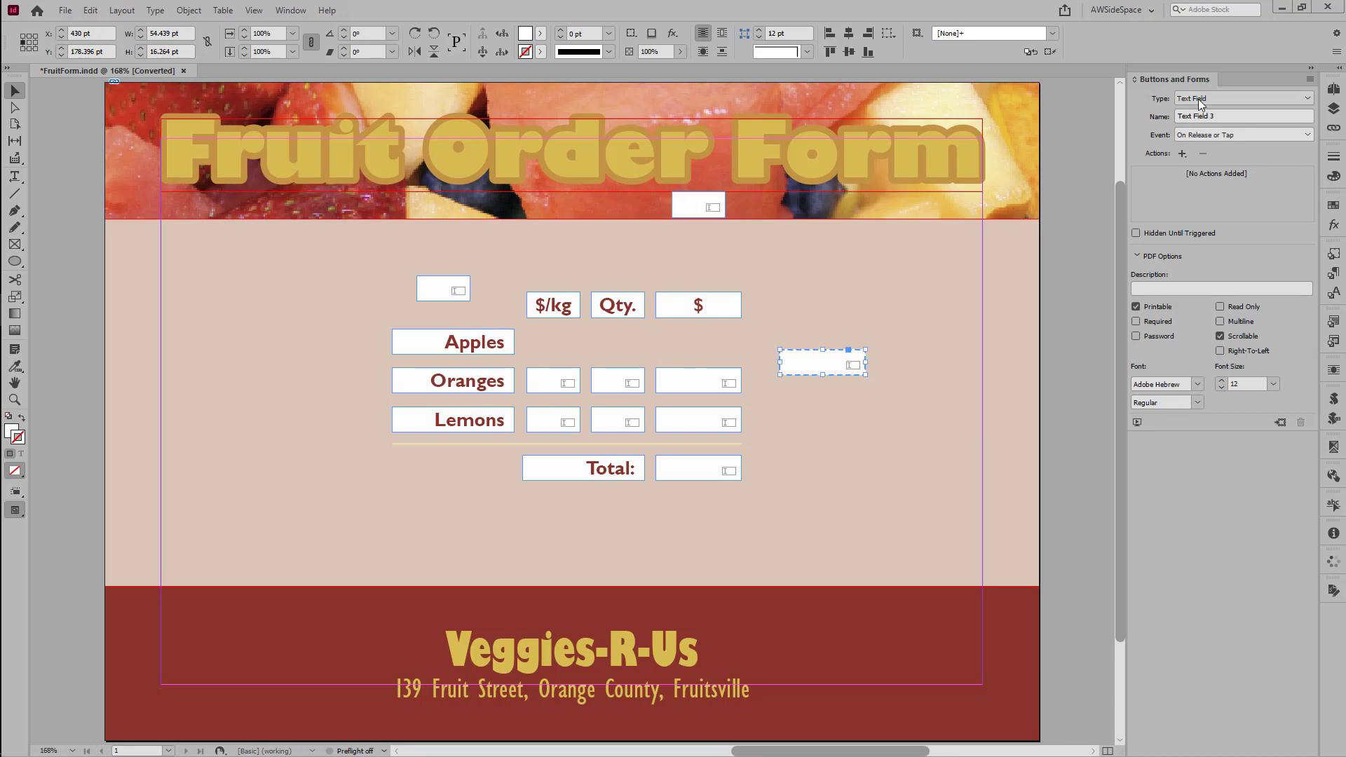
pyautogui.hotkey('ctrl', 'z')
pyautogui.hotkey('ctrl', 'z')
pyautogui.hotkey('ctrl', 'z')
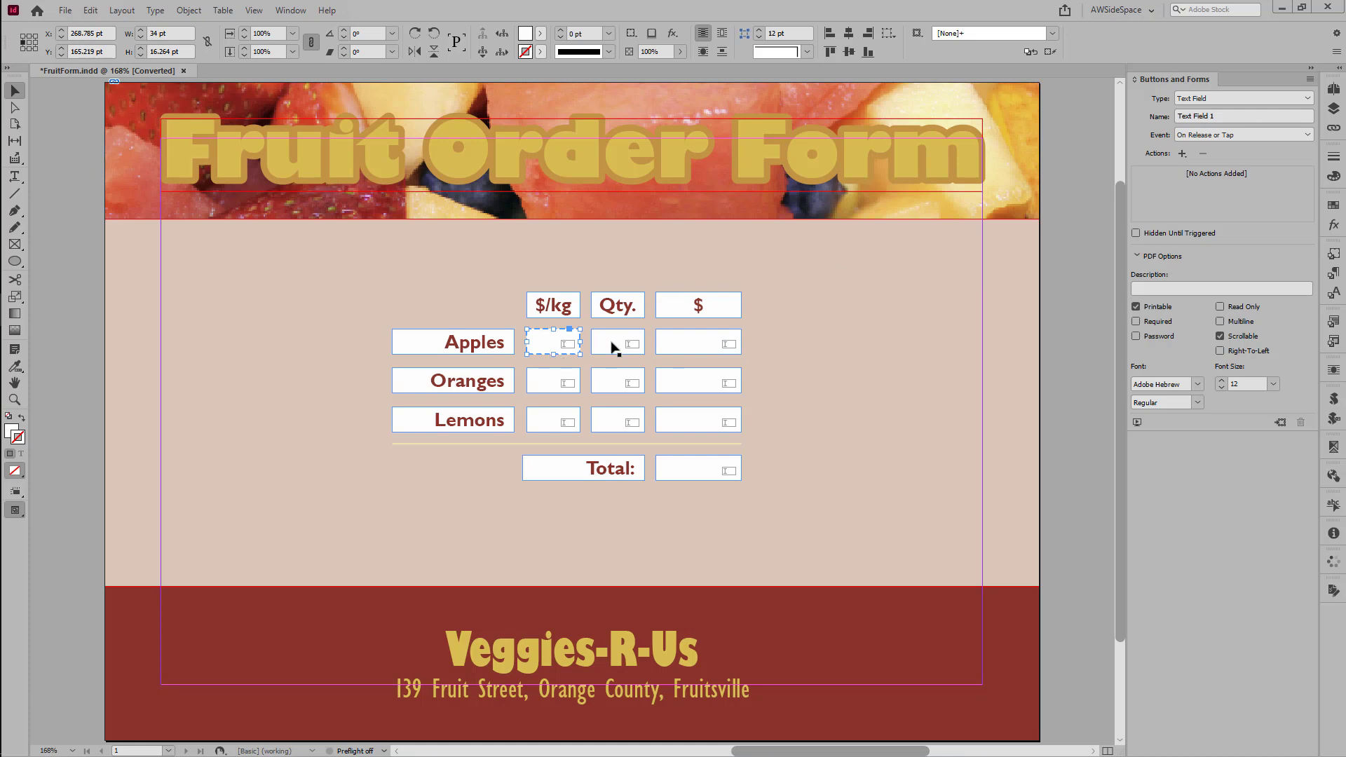
# Check the names of the Apples Qty, Apples $ and Oranges $/kg fields, then deselect.
pyautogui.click(615, 349)
pyautogui.click(547, 388)
pyautogui.click(674, 351)
pyautogui.click(823, 455)
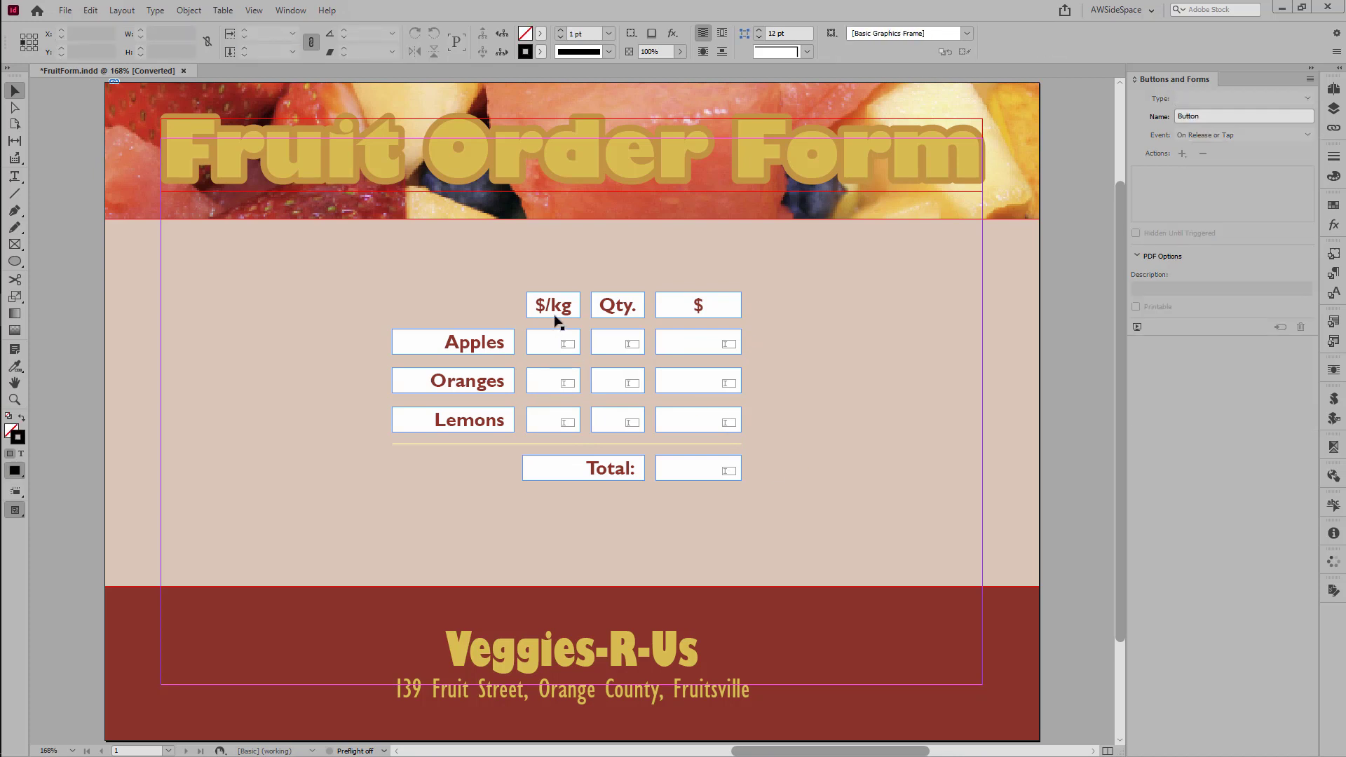
# Run FormMaker3.0.0.NoAct.jsx and dock its dialog to the right of the form.
pyautogui.click(1334, 401)
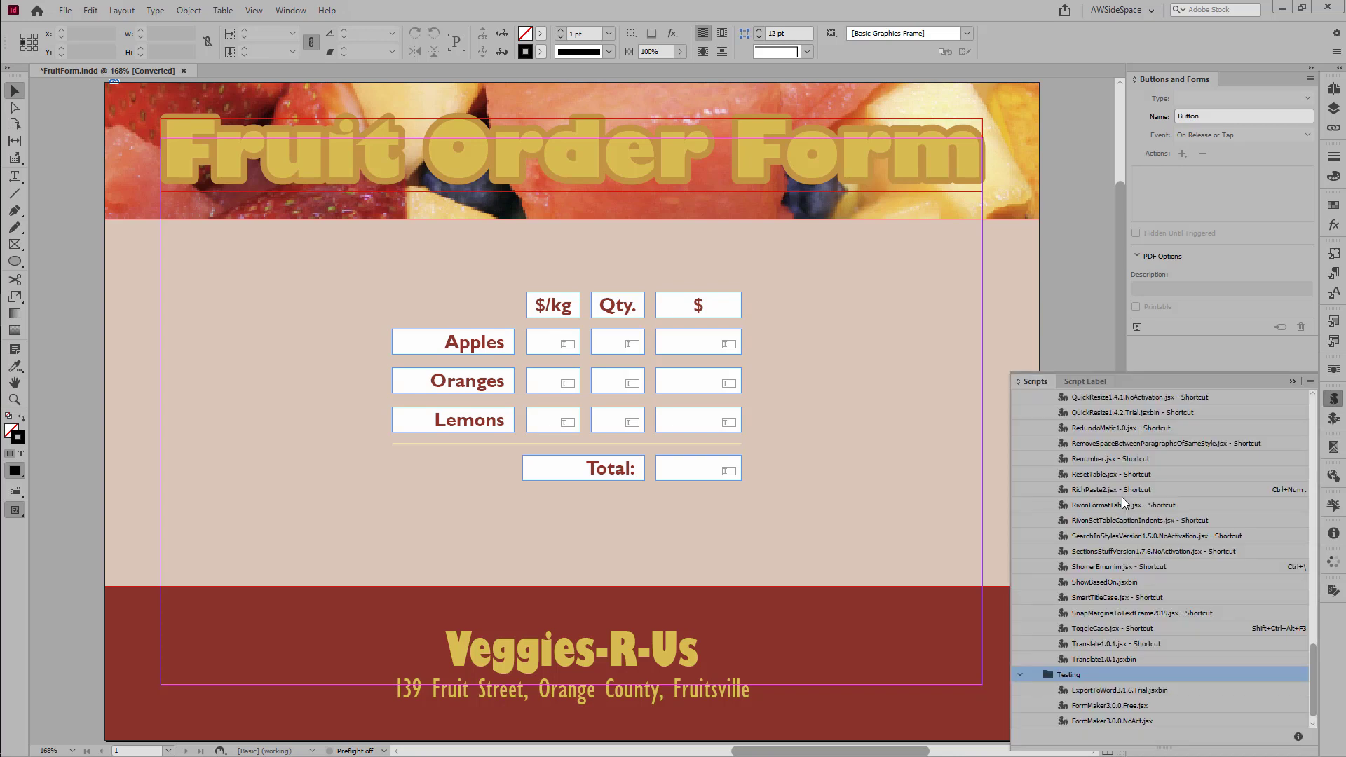
pyautogui.click(1093, 721)
pyautogui.doubleClick(1092, 719)
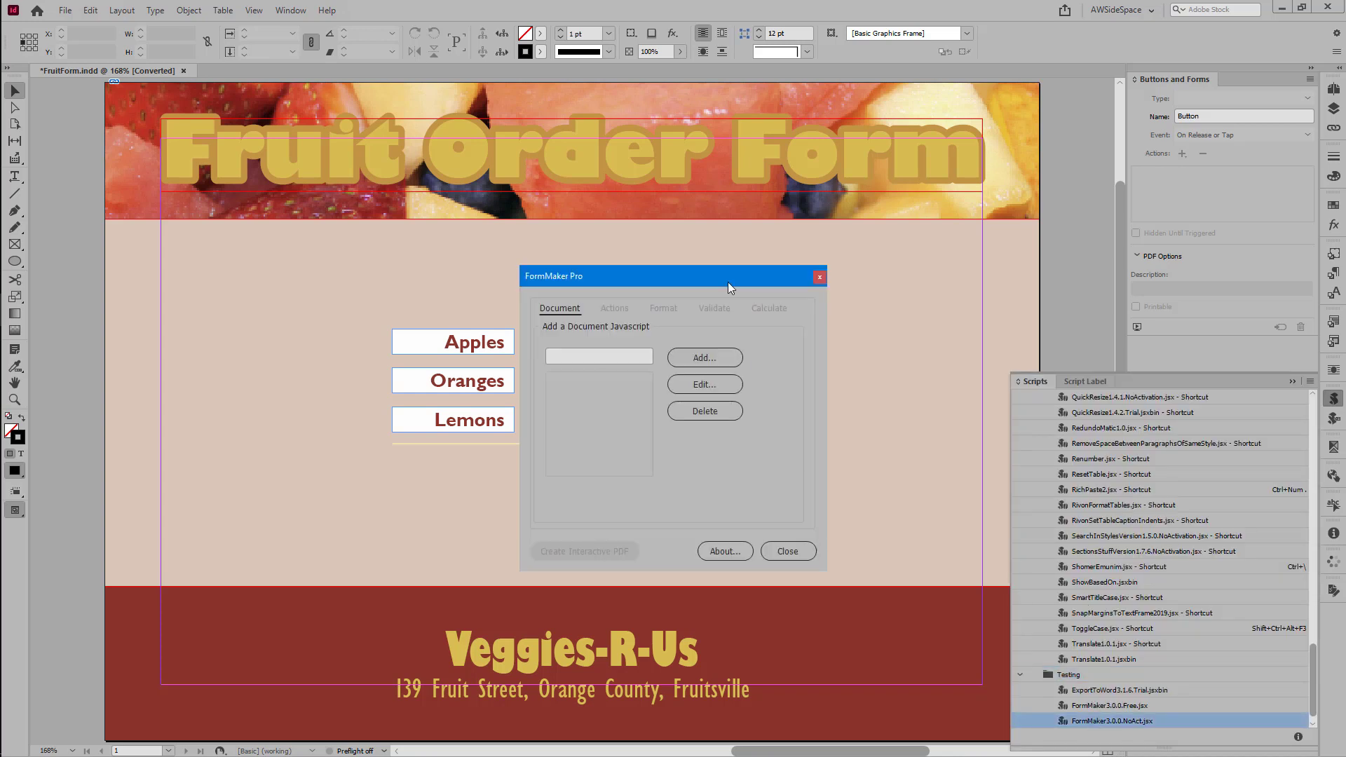
pyautogui.moveTo(728, 287); pyautogui.dragTo(1091, 196)
pyautogui.click(1334, 400)
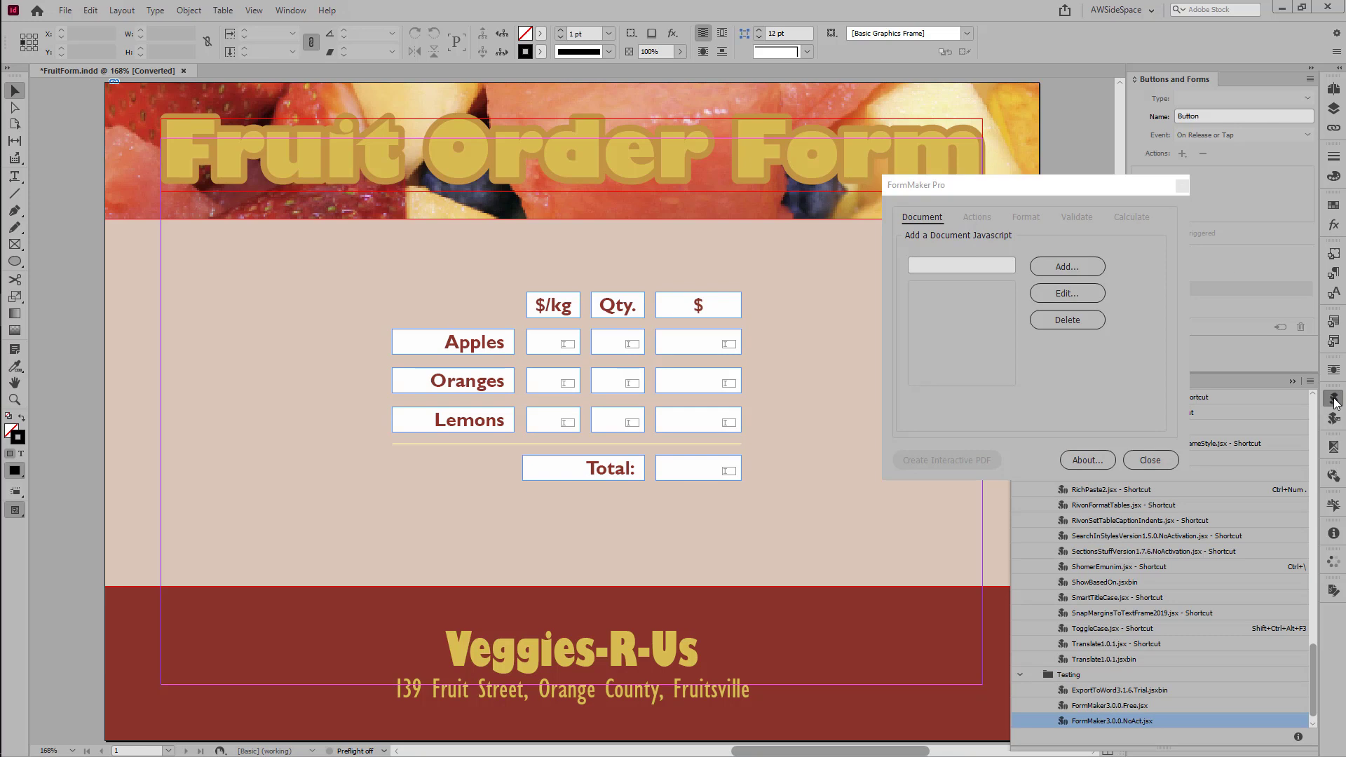
pyautogui.moveTo(1049, 188); pyautogui.dragTo(1014, 302)
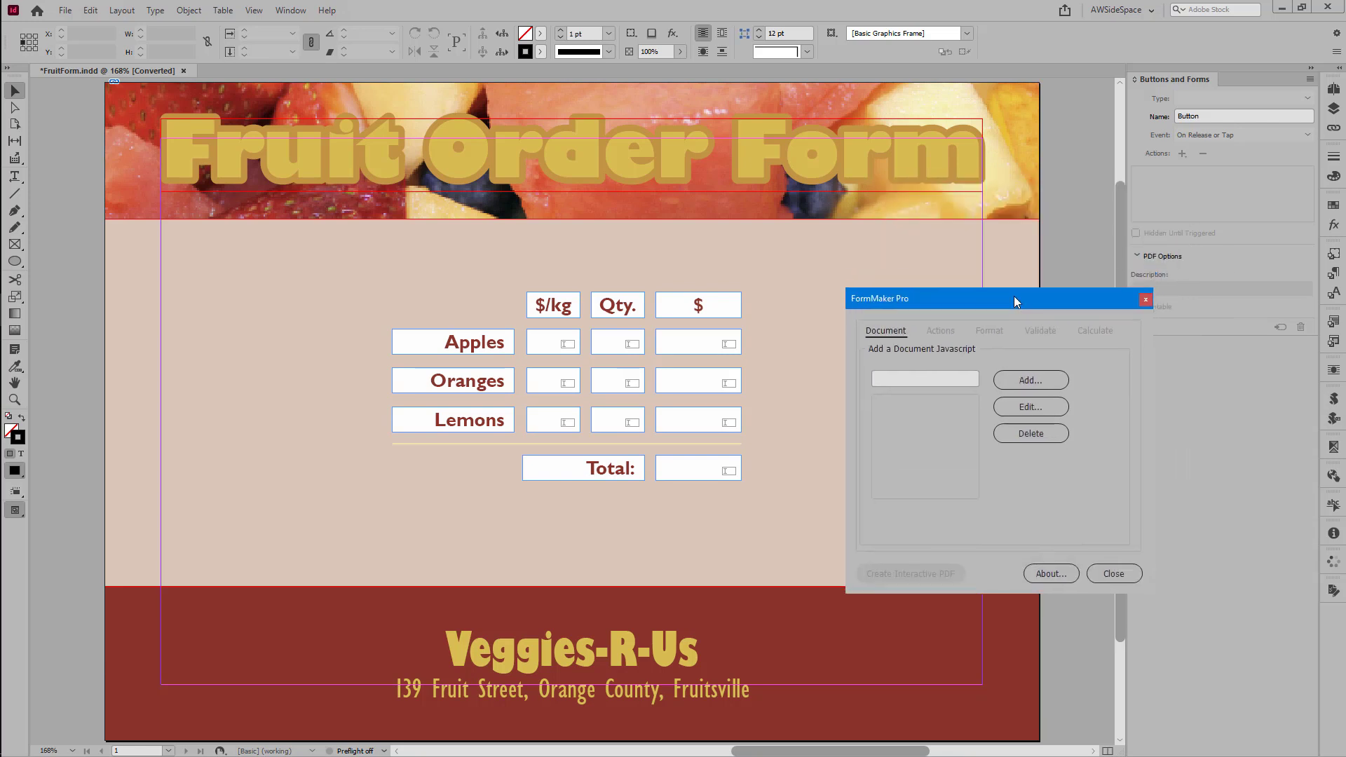
# Format Apples $/kg as Number with 2 decimals, no parentheses and no red negatives.
pyautogui.click(545, 350)
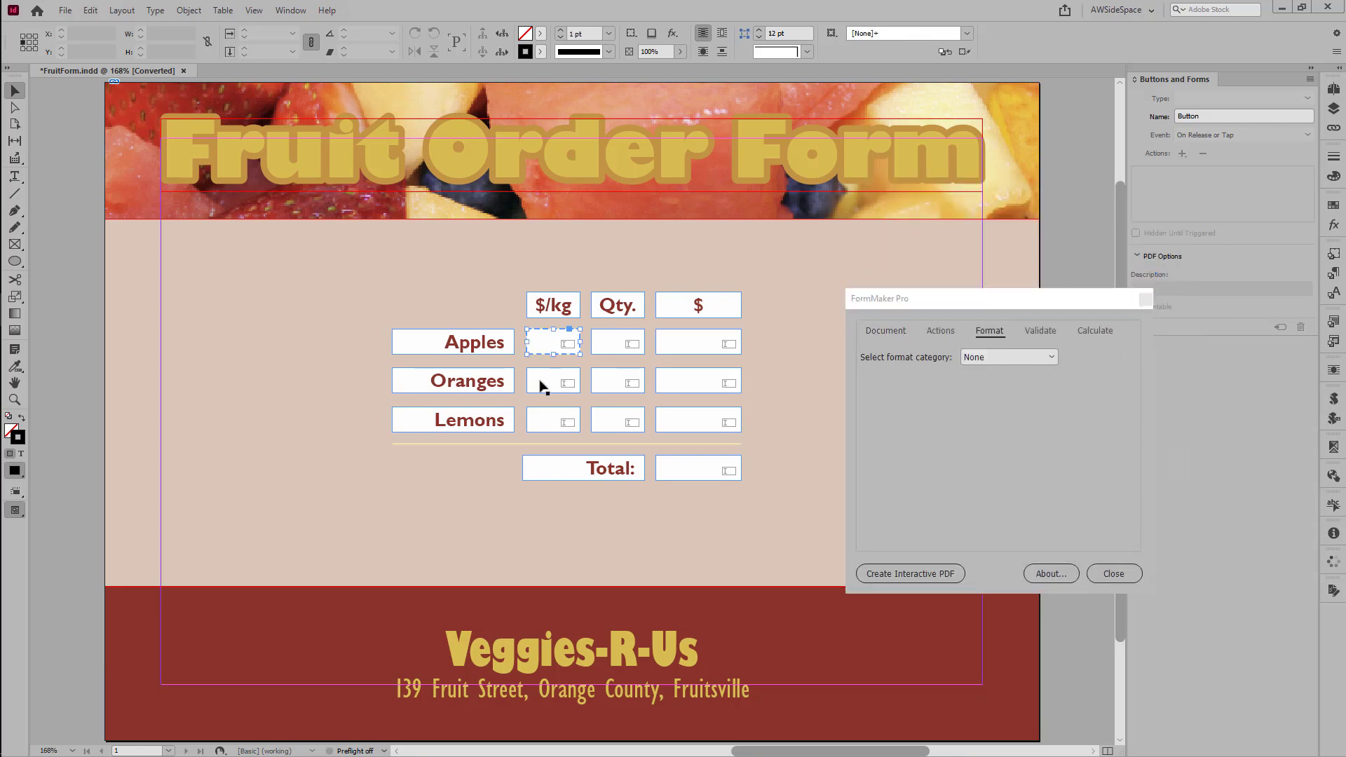
pyautogui.click(1009, 357)
pyautogui.click(984, 390)
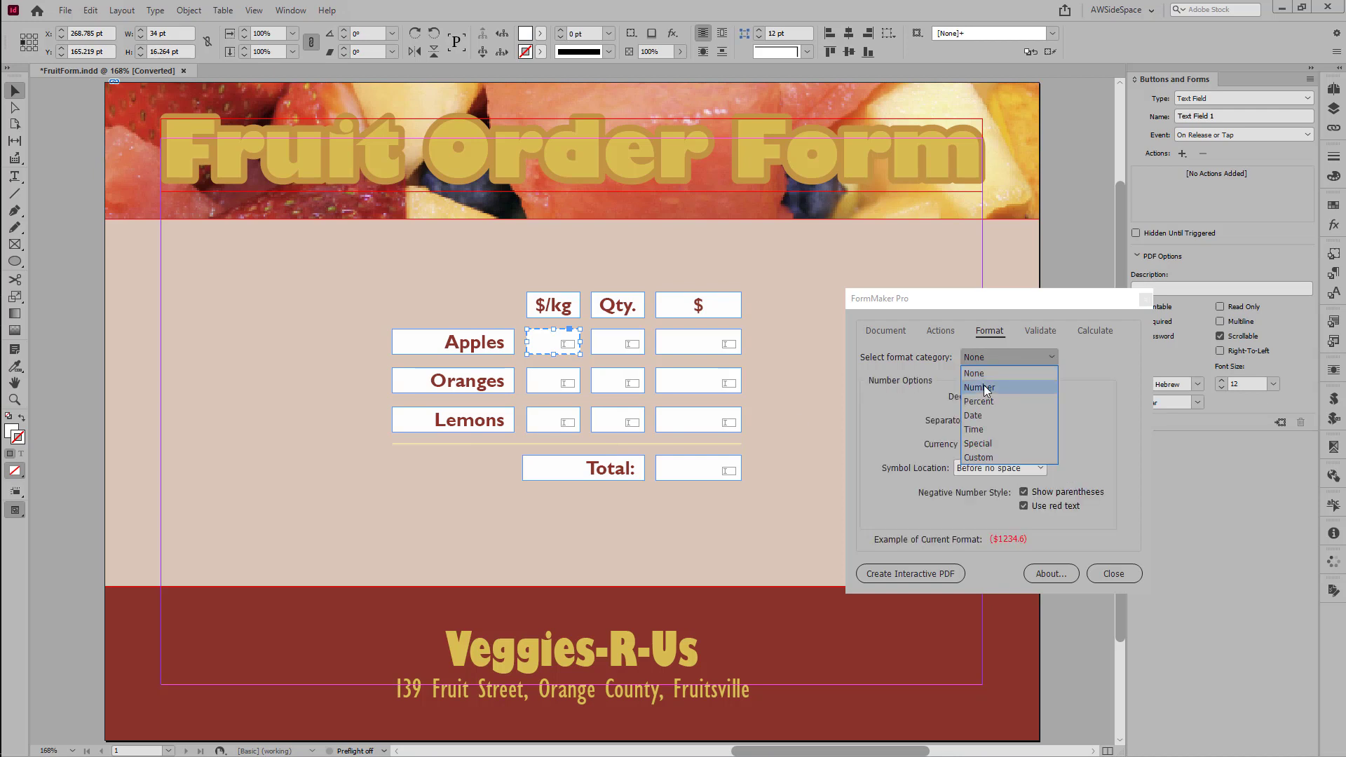
pyautogui.click(984, 390)
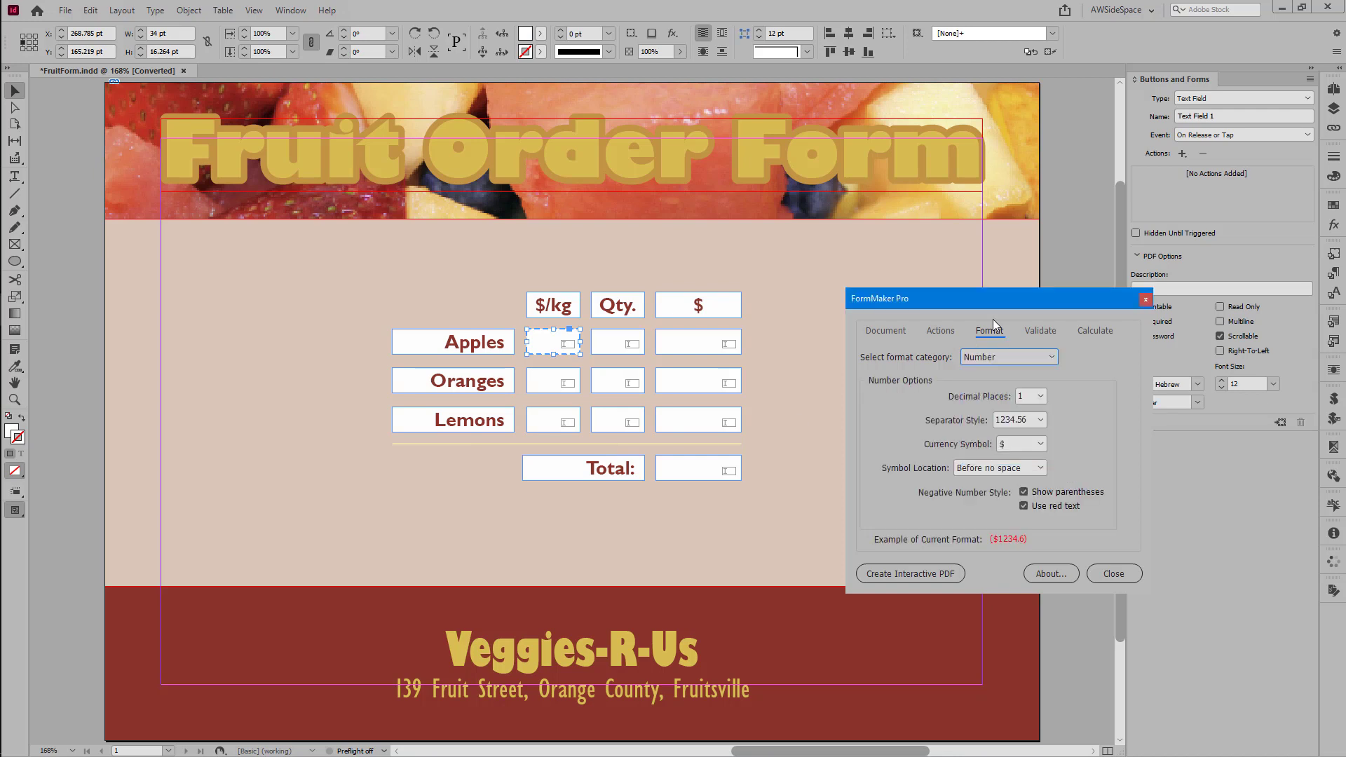
pyautogui.click(1035, 396)
pyautogui.click(1033, 442)
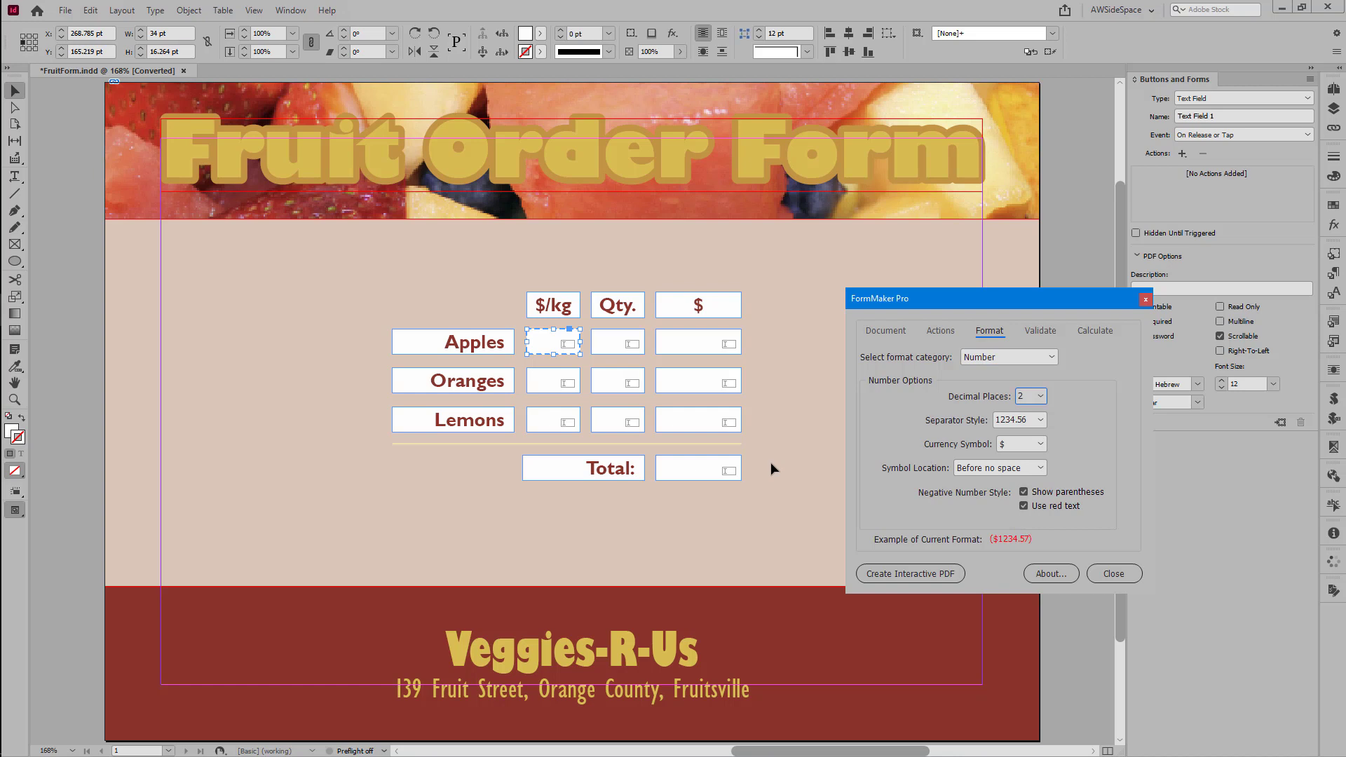
pyautogui.click(1023, 492)
pyautogui.click(1024, 505)
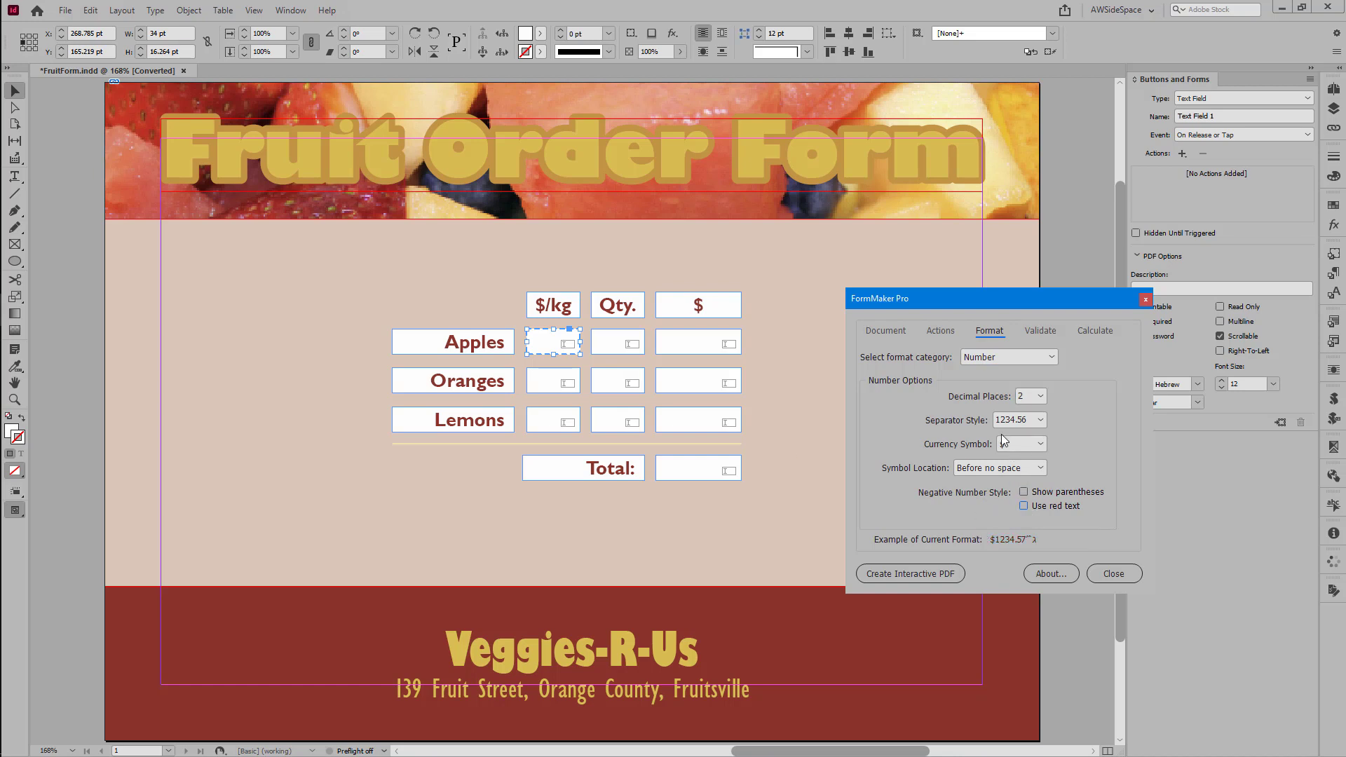
# Apply the Number format to the Oranges and Lemons $/kg fields.
pyautogui.click(557, 382)
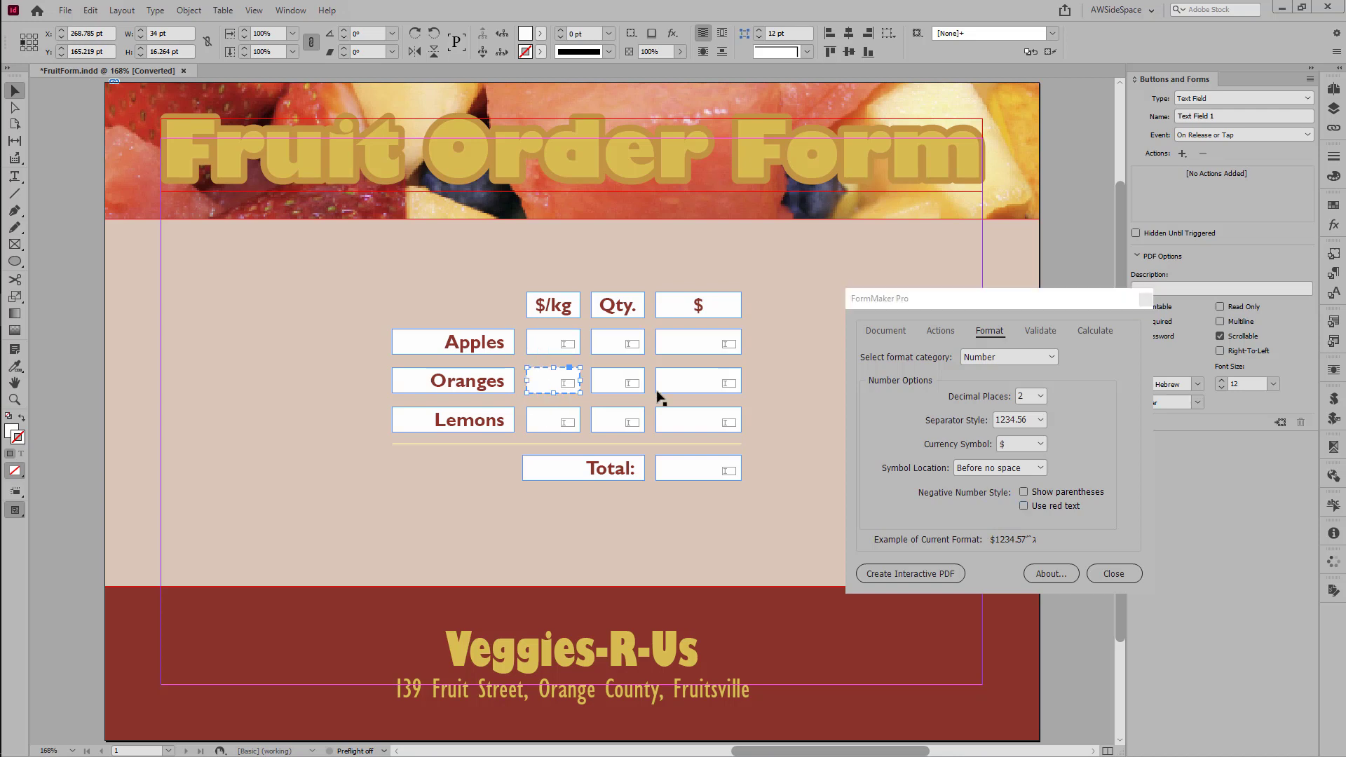
pyautogui.click(986, 358)
pyautogui.click(990, 389)
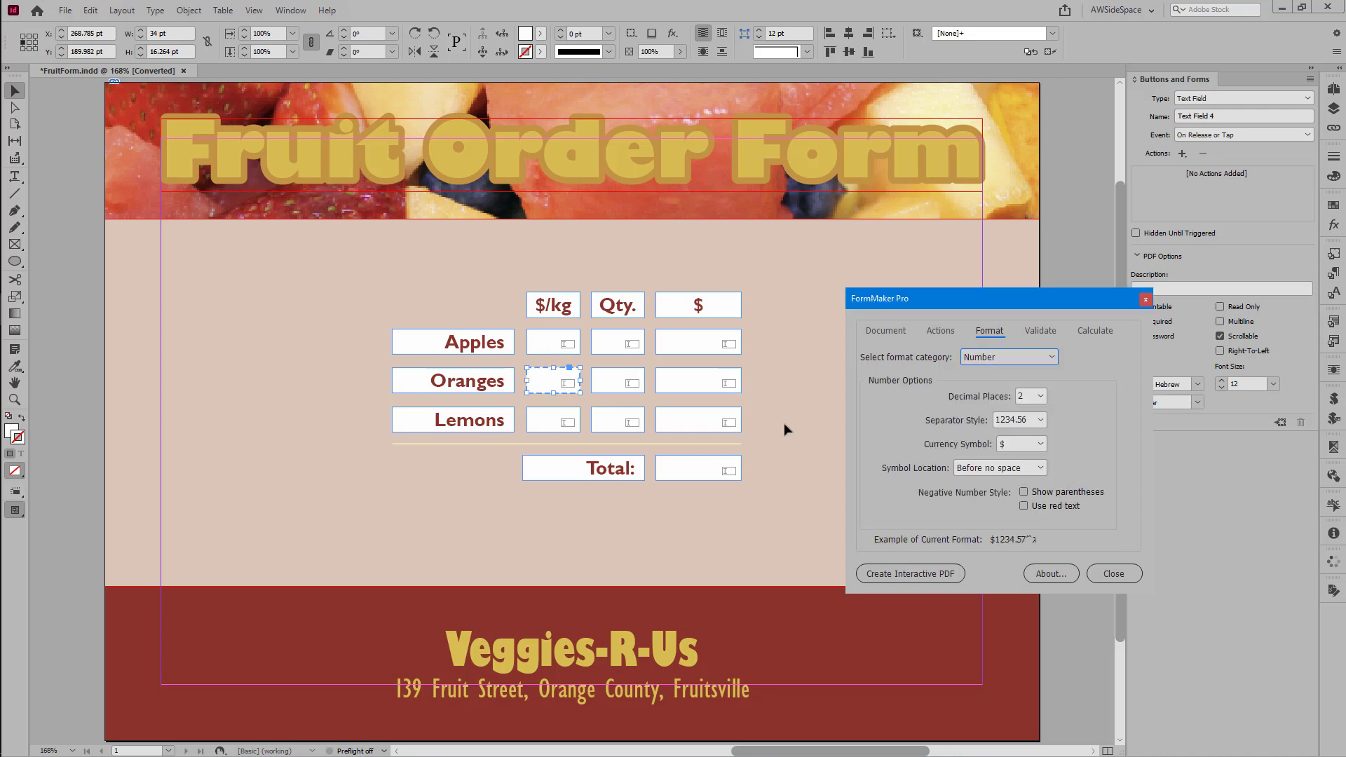
pyautogui.click(552, 424)
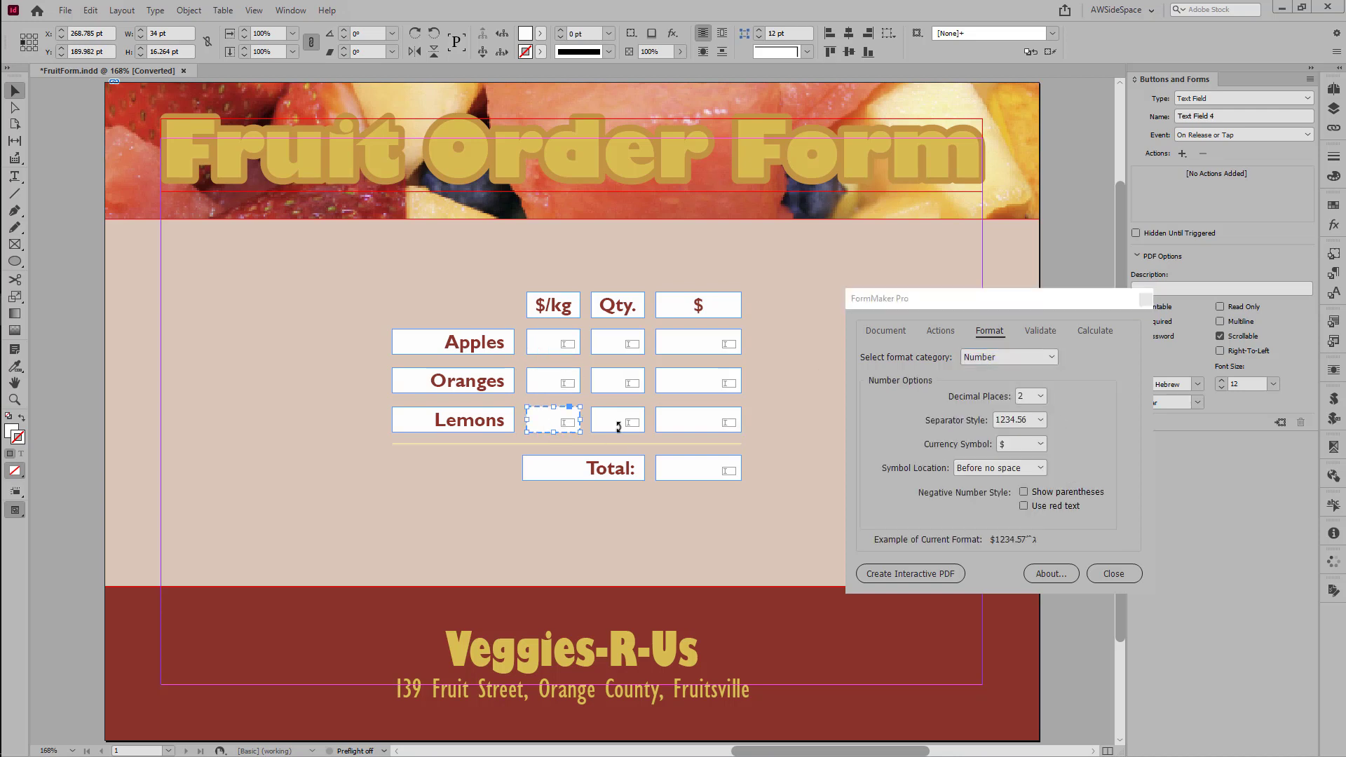
pyautogui.click(984, 360)
pyautogui.click(989, 387)
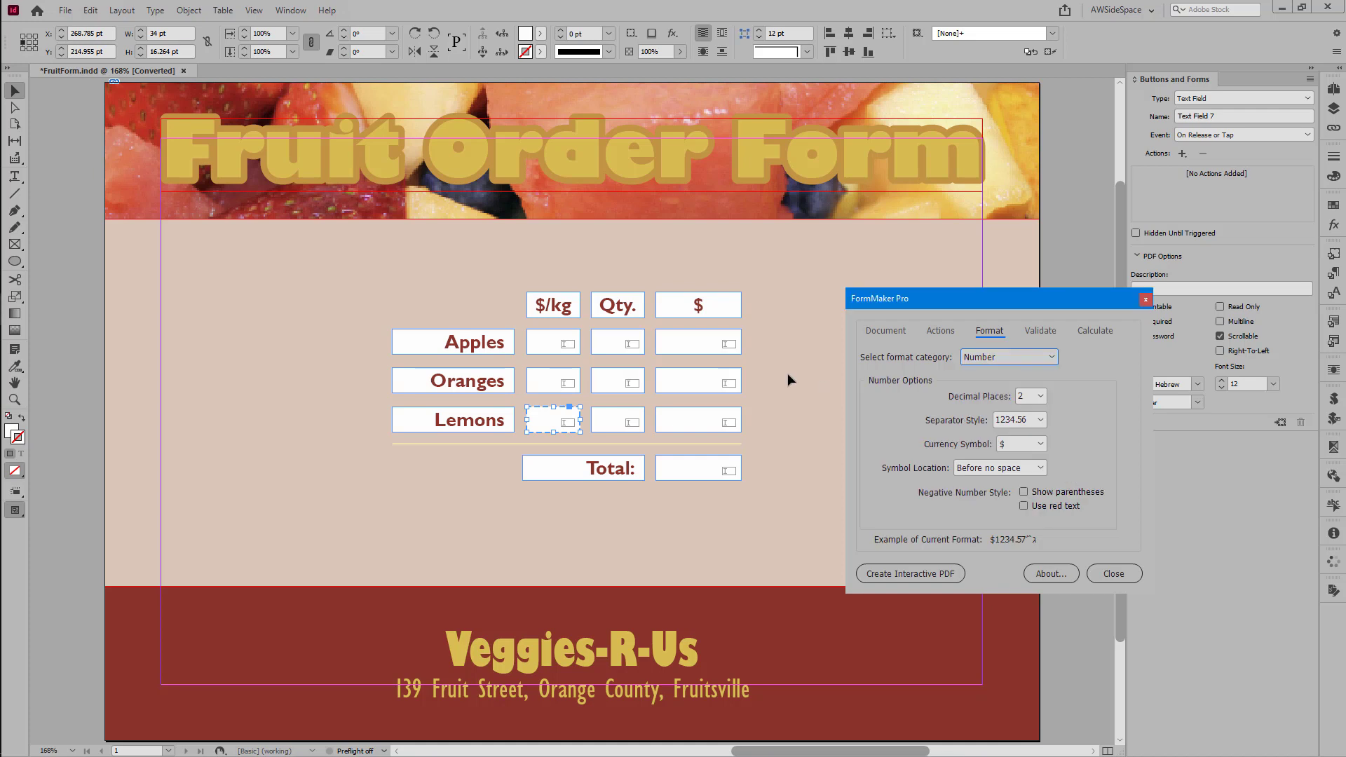
# Apply the Number format to the Apples, Oranges and Lemons $ fields and Total.
pyautogui.click(690, 350)
pyautogui.click(981, 359)
pyautogui.click(984, 388)
pyautogui.click(682, 384)
pyautogui.click(989, 359)
pyautogui.click(983, 390)
pyautogui.click(694, 415)
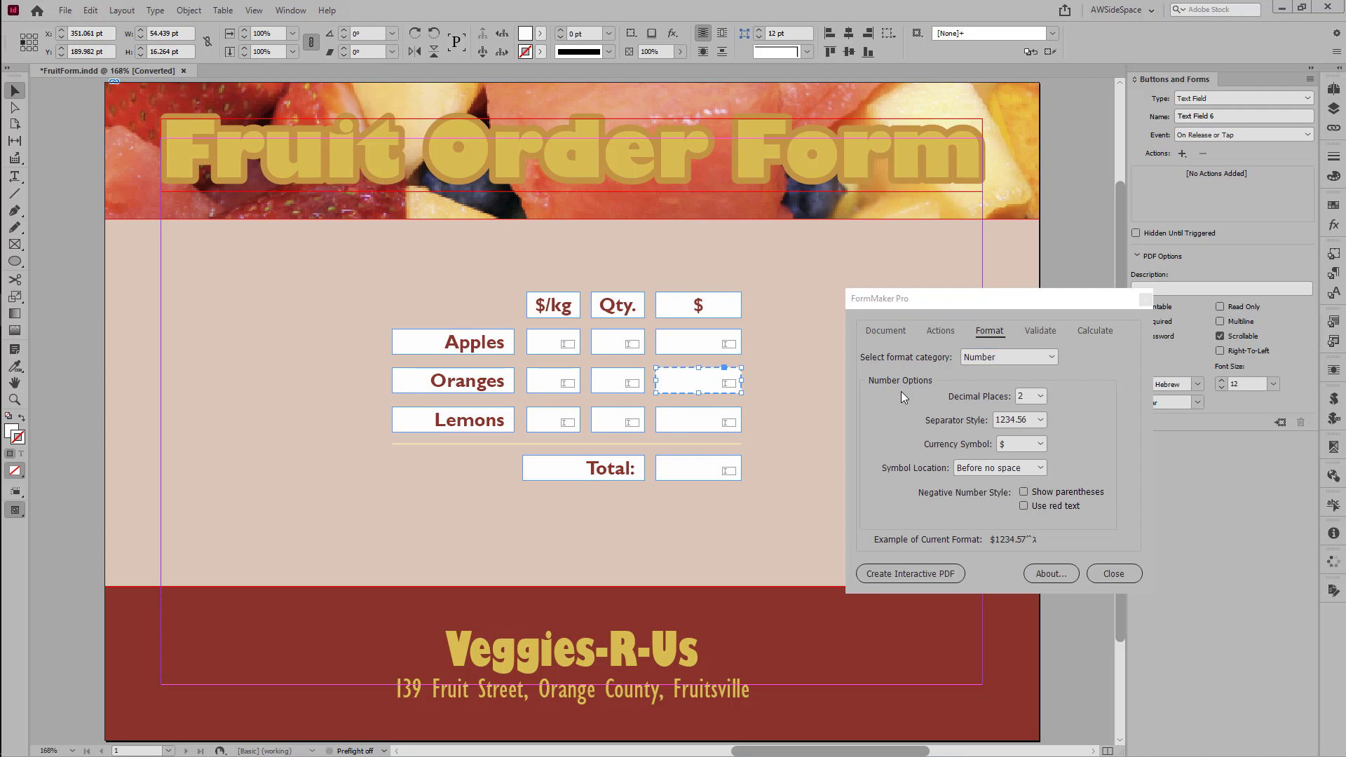
pyautogui.click(1004, 358)
pyautogui.click(985, 388)
pyautogui.click(702, 465)
pyautogui.click(987, 359)
pyautogui.click(986, 386)
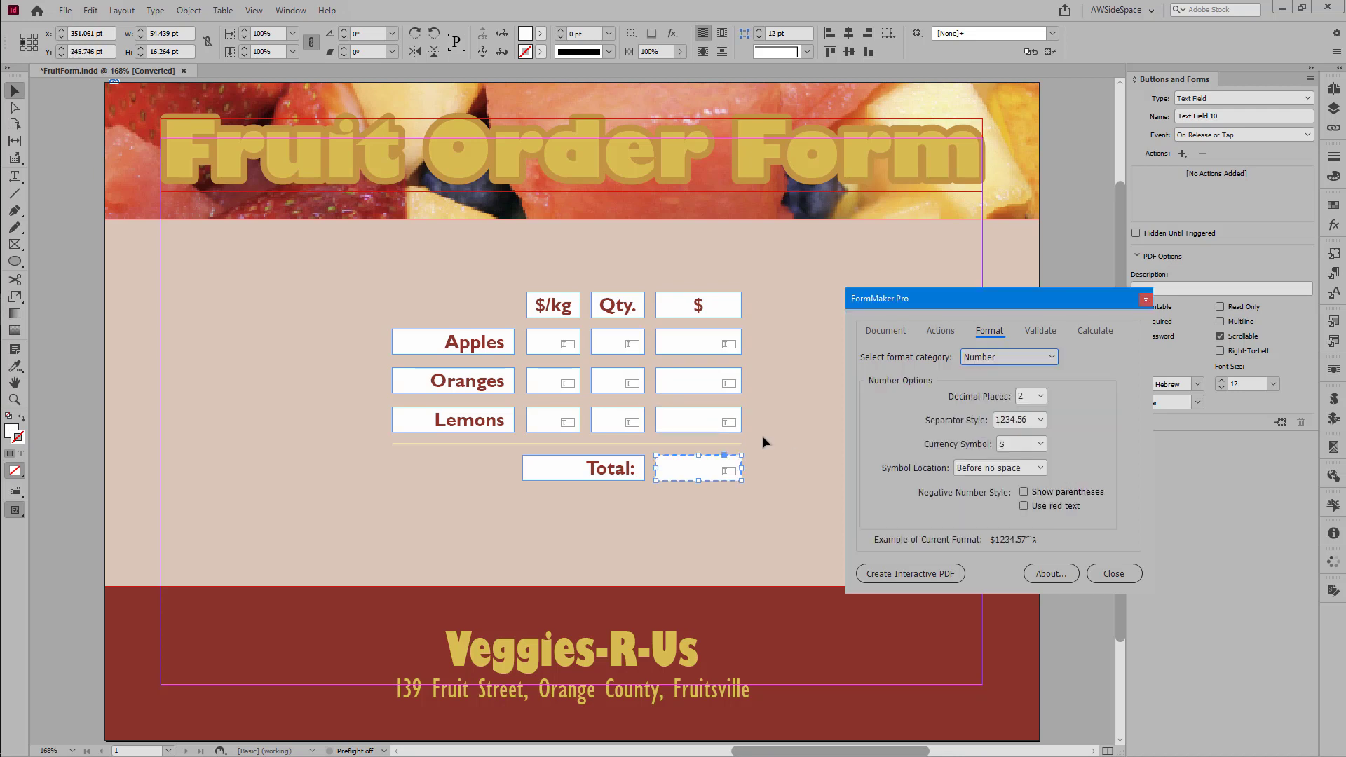
# Format Apples Qty as Number with 0 decimal places and no currency symbol.
pyautogui.click(616, 352)
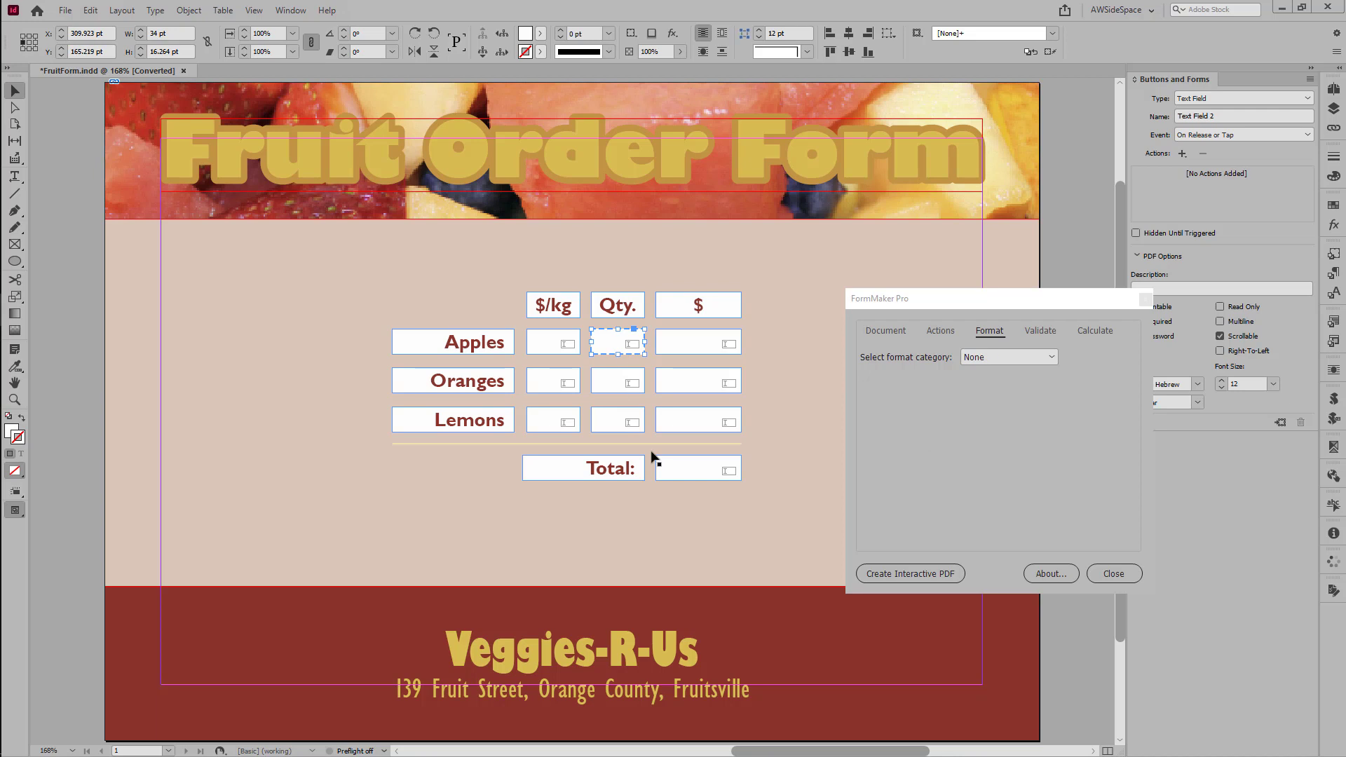
pyautogui.click(1002, 357)
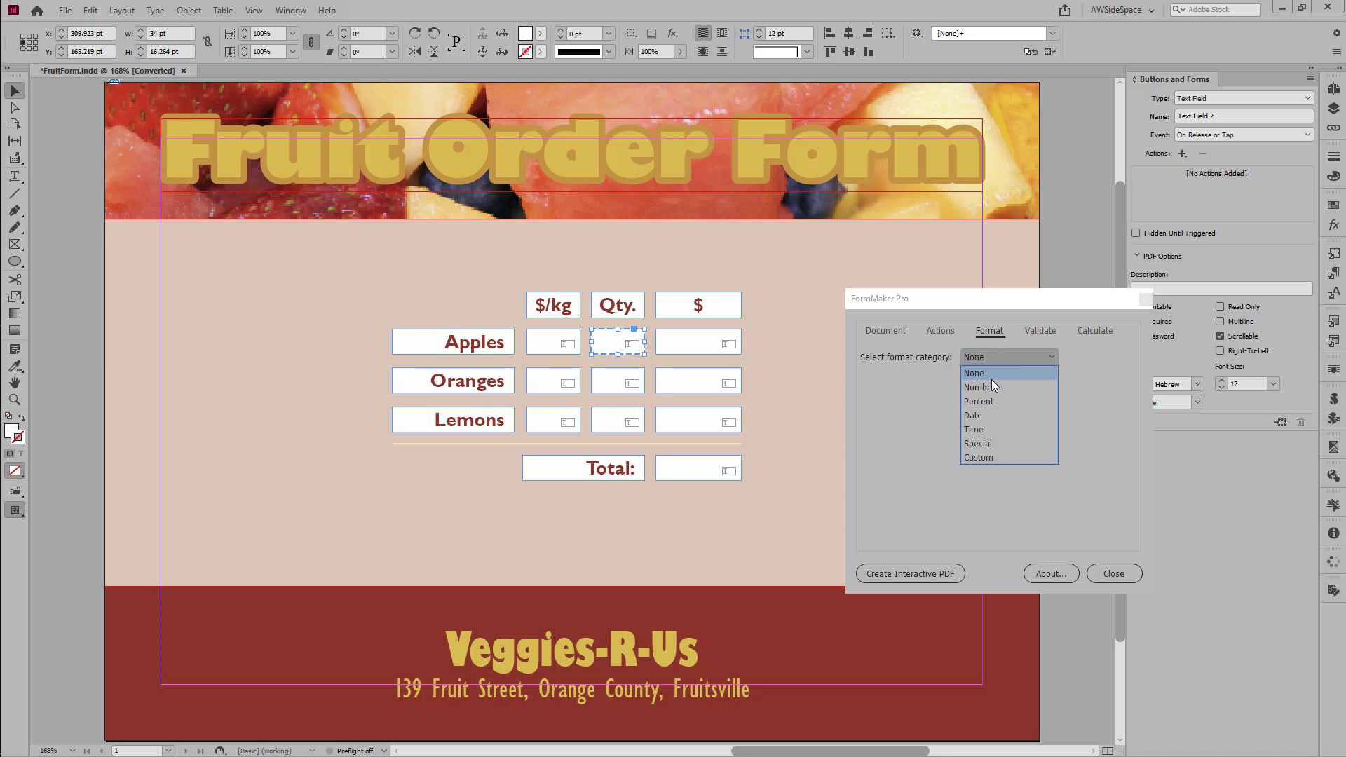
pyautogui.click(991, 386)
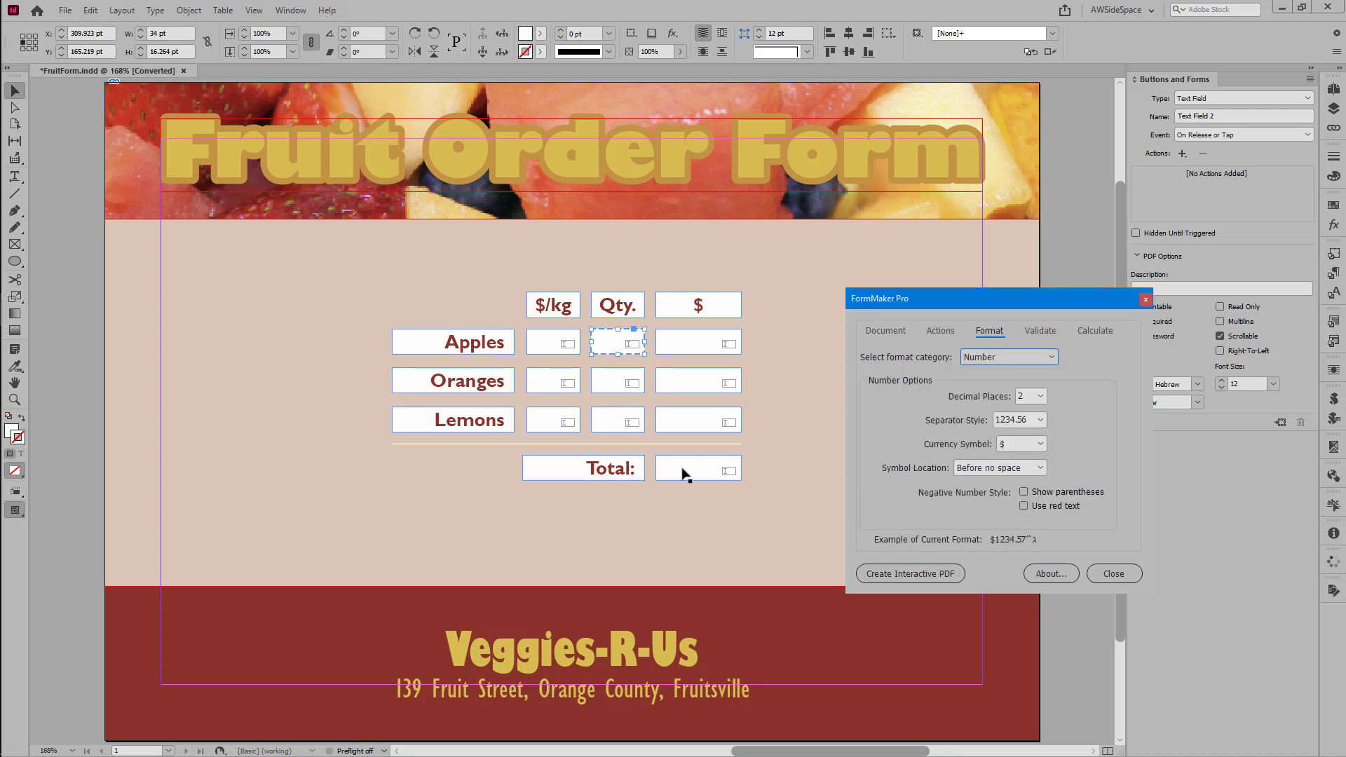
pyautogui.click(1031, 397)
pyautogui.click(1036, 410)
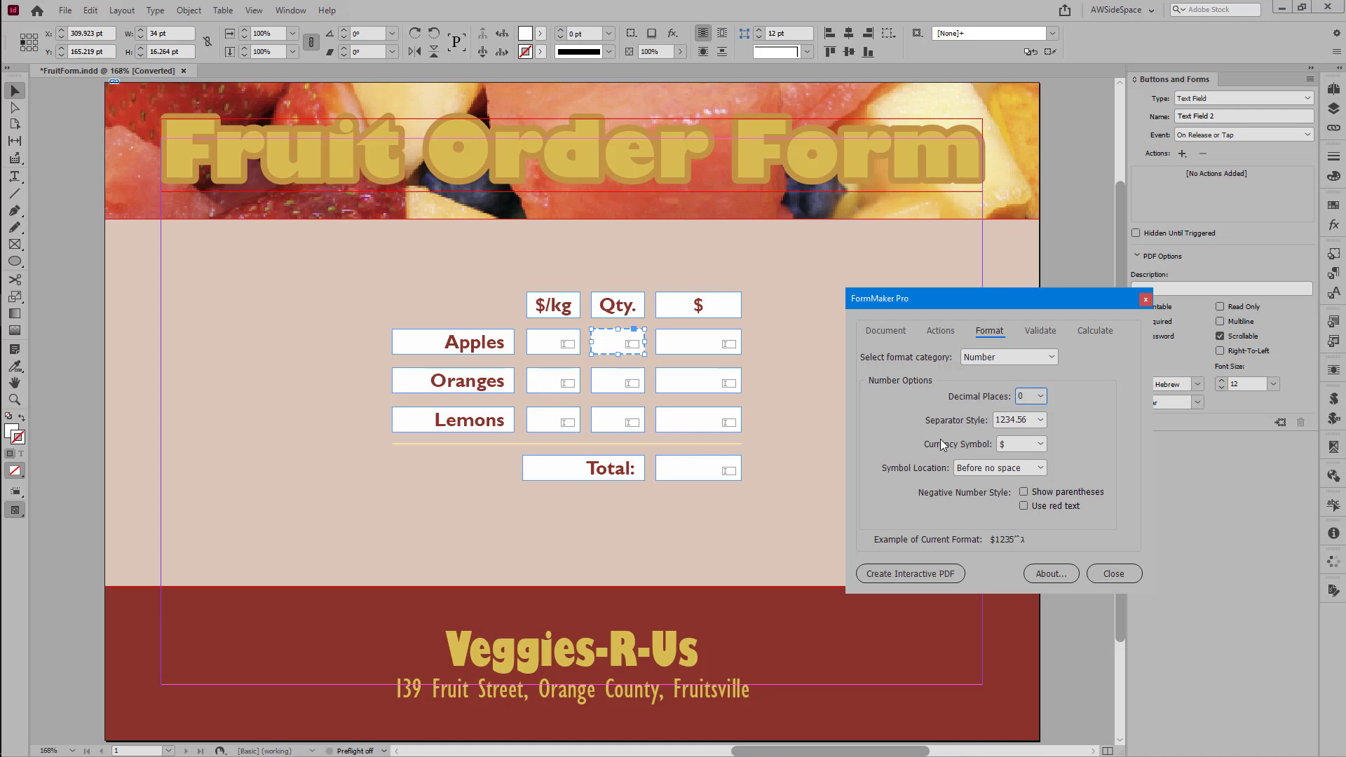
pyautogui.click(1019, 445)
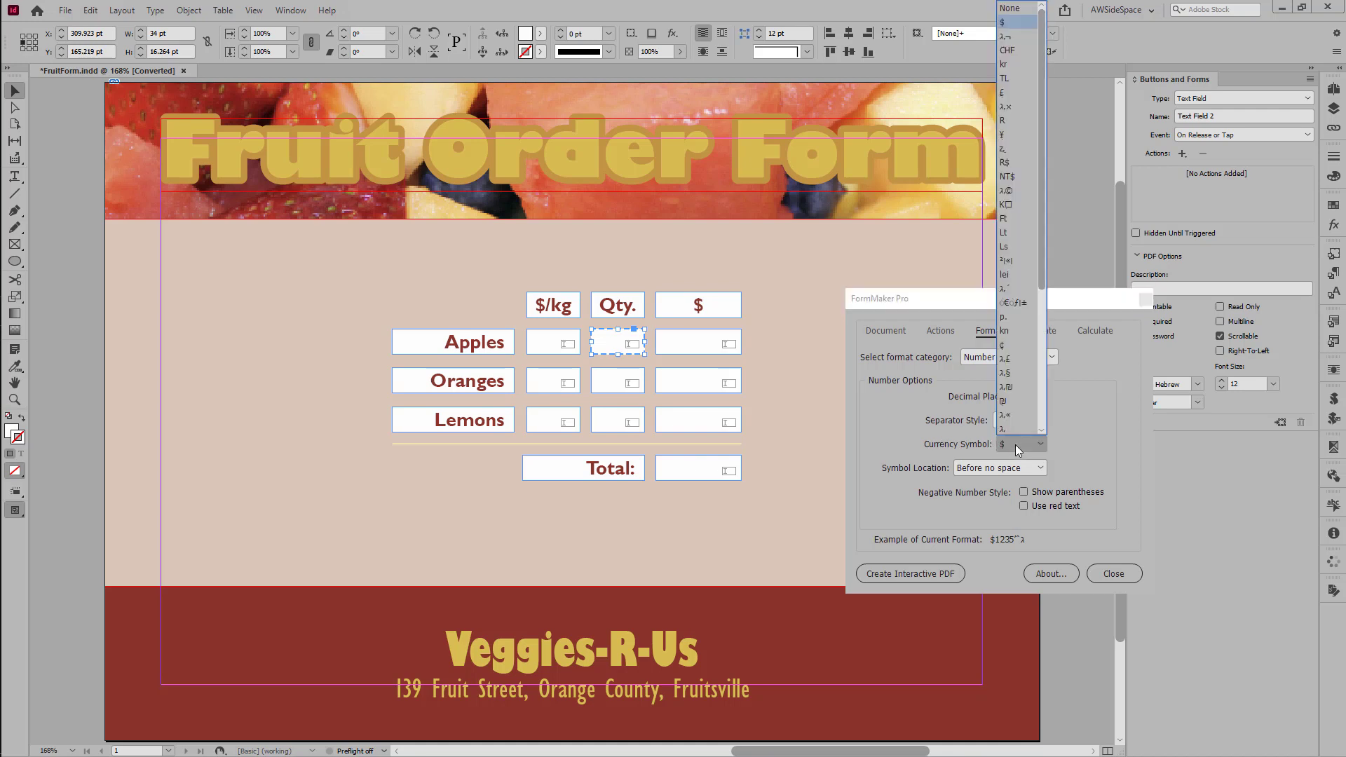
pyautogui.click(1015, 8)
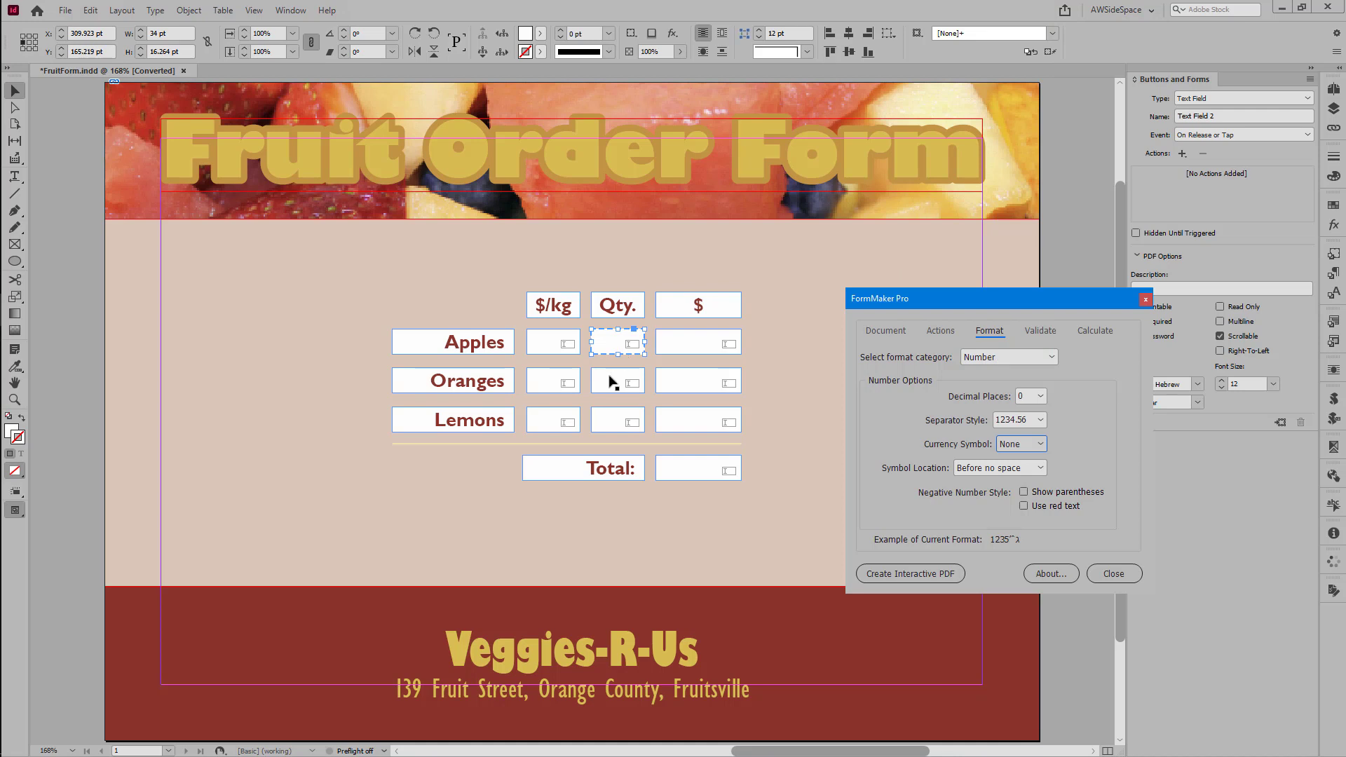
# Apply the Number format to Oranges and Lemons Qty, then export the interactive PDF.
pyautogui.click(610, 381)
pyautogui.click(1006, 357)
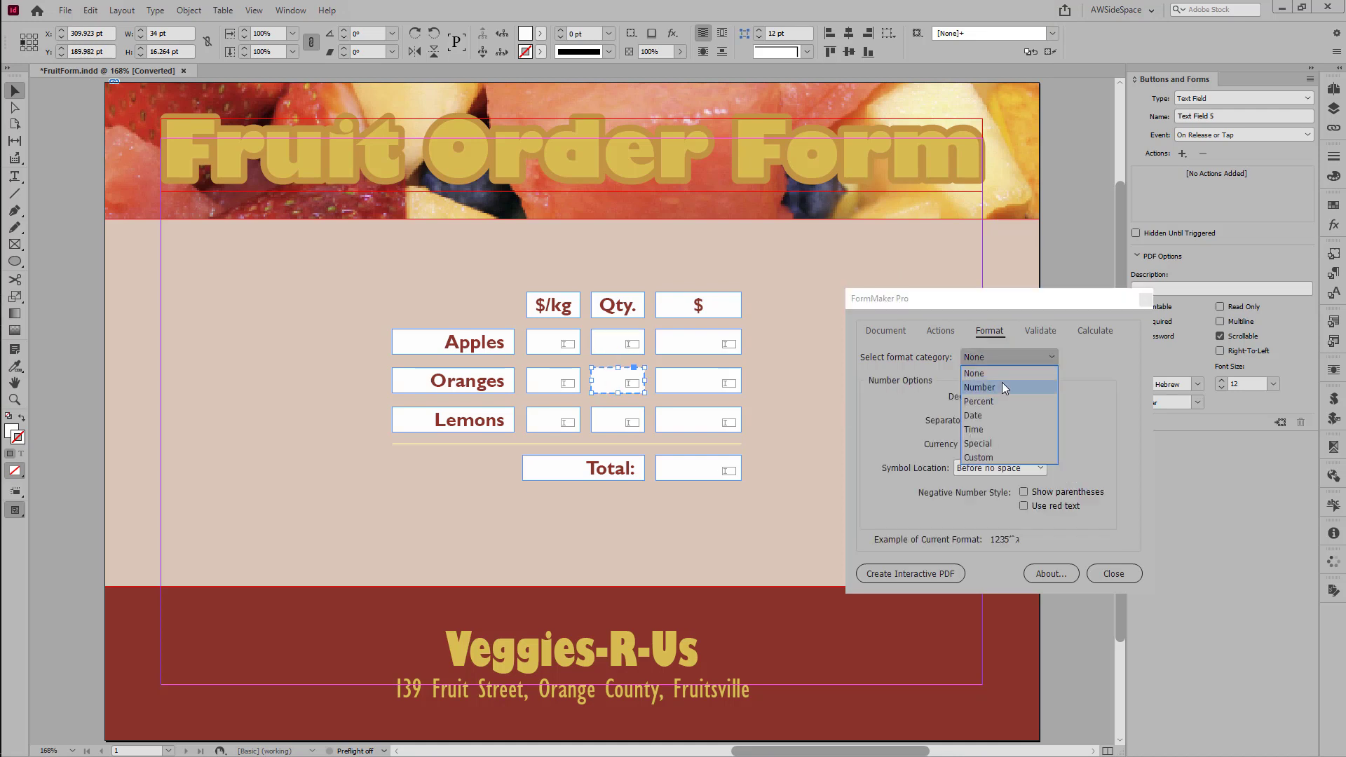
pyautogui.click(621, 422)
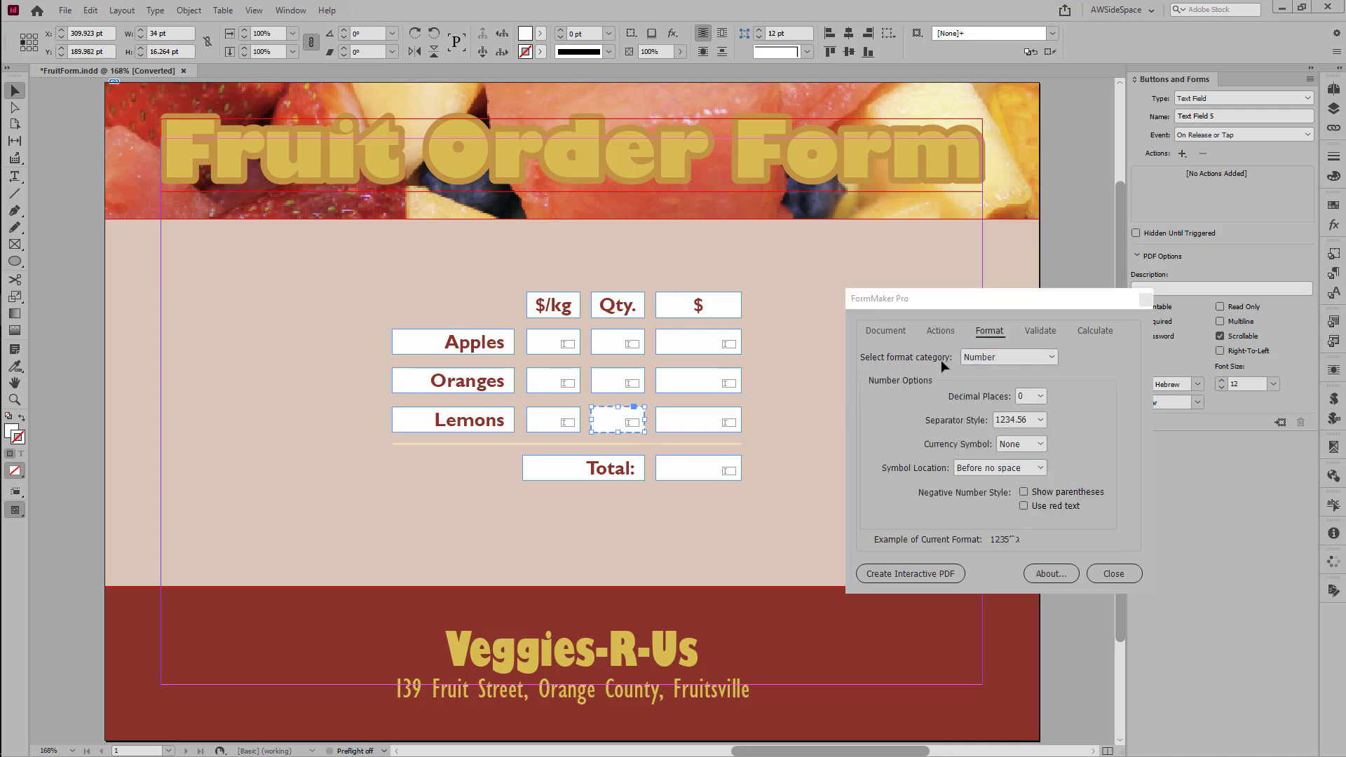
pyautogui.click(995, 355)
pyautogui.click(988, 386)
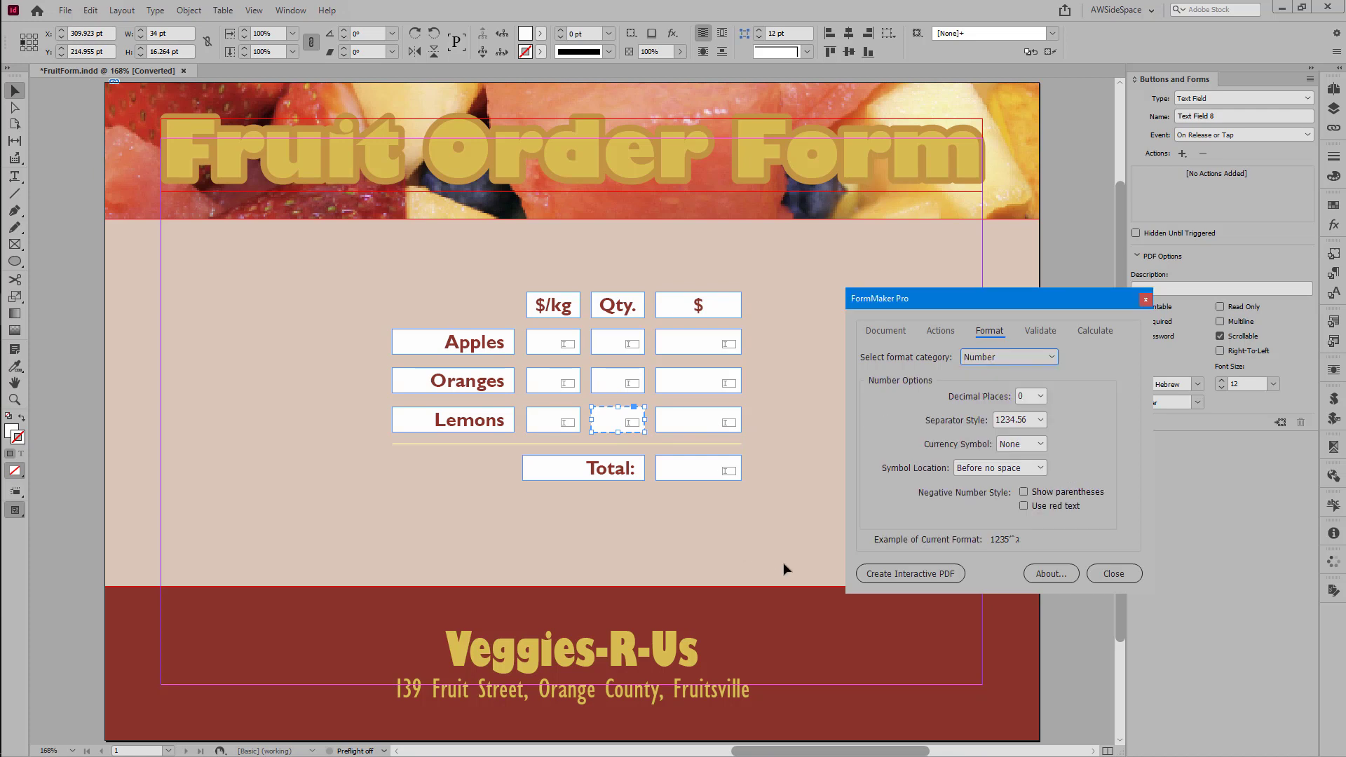
pyautogui.click(881, 571)
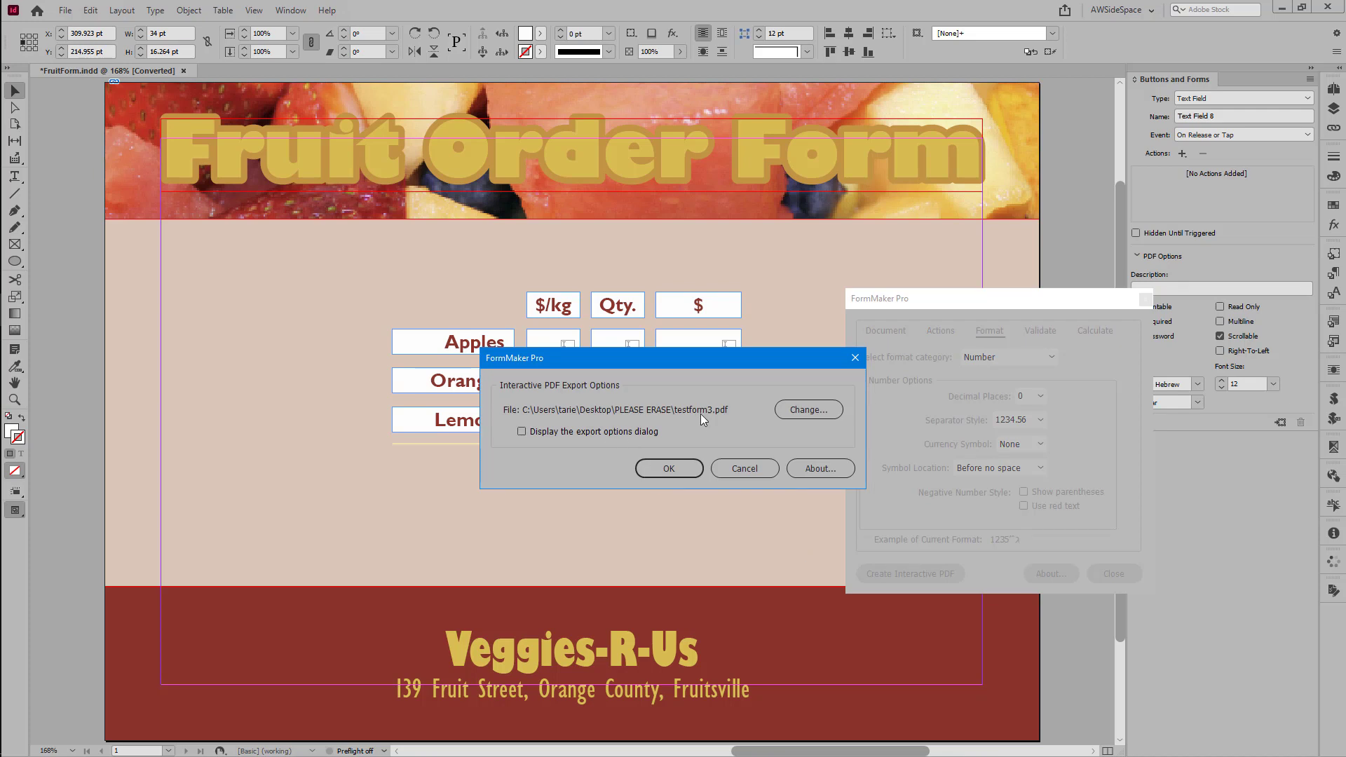
pyautogui.click(672, 463)
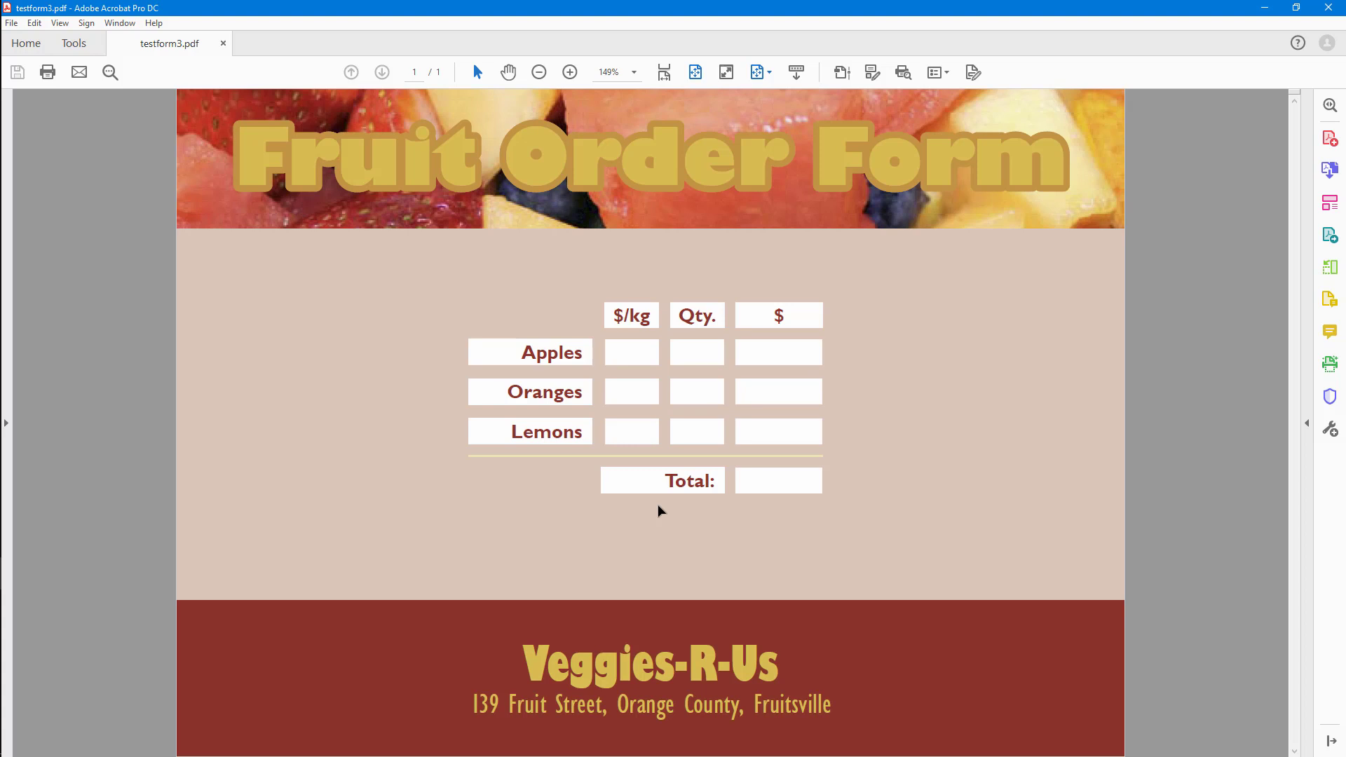
# Enter test values in the $/kg, Qty and $ fields of all three fruit rows.
pyautogui.click(643, 357)
pyautogui.write('323')
pyautogui.click(702, 365)
pyautogui.write('3123')
pyautogui.click(763, 352)
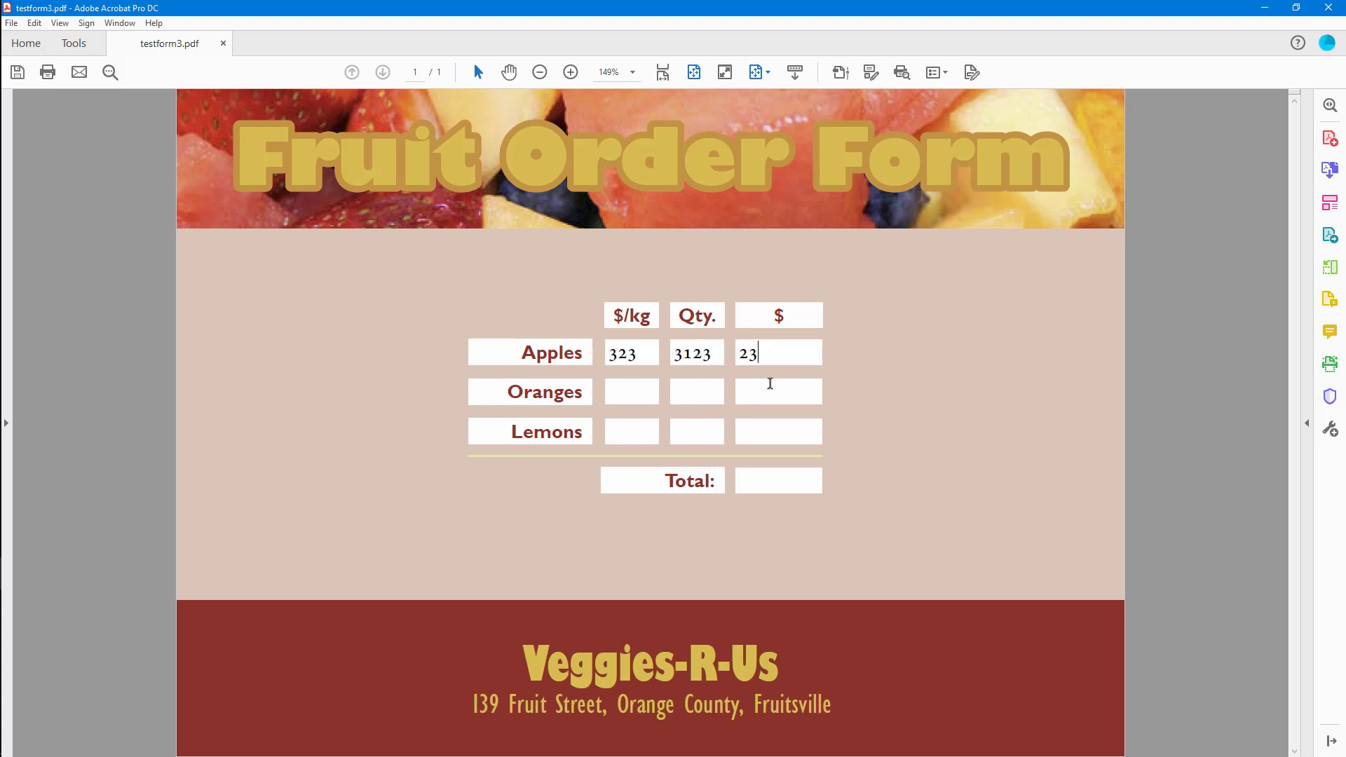
pyautogui.write('2313')
pyautogui.press('Tab')
pyautogui.write('213')
pyautogui.click(691, 396)
pyautogui.write('123')
pyautogui.click(628, 389)
pyautogui.write('213')
pyautogui.click(625, 439)
pyautogui.write('213')
pyautogui.click(758, 432)
pyautogui.write('123')
pyautogui.click(700, 429)
pyautogui.write('23')
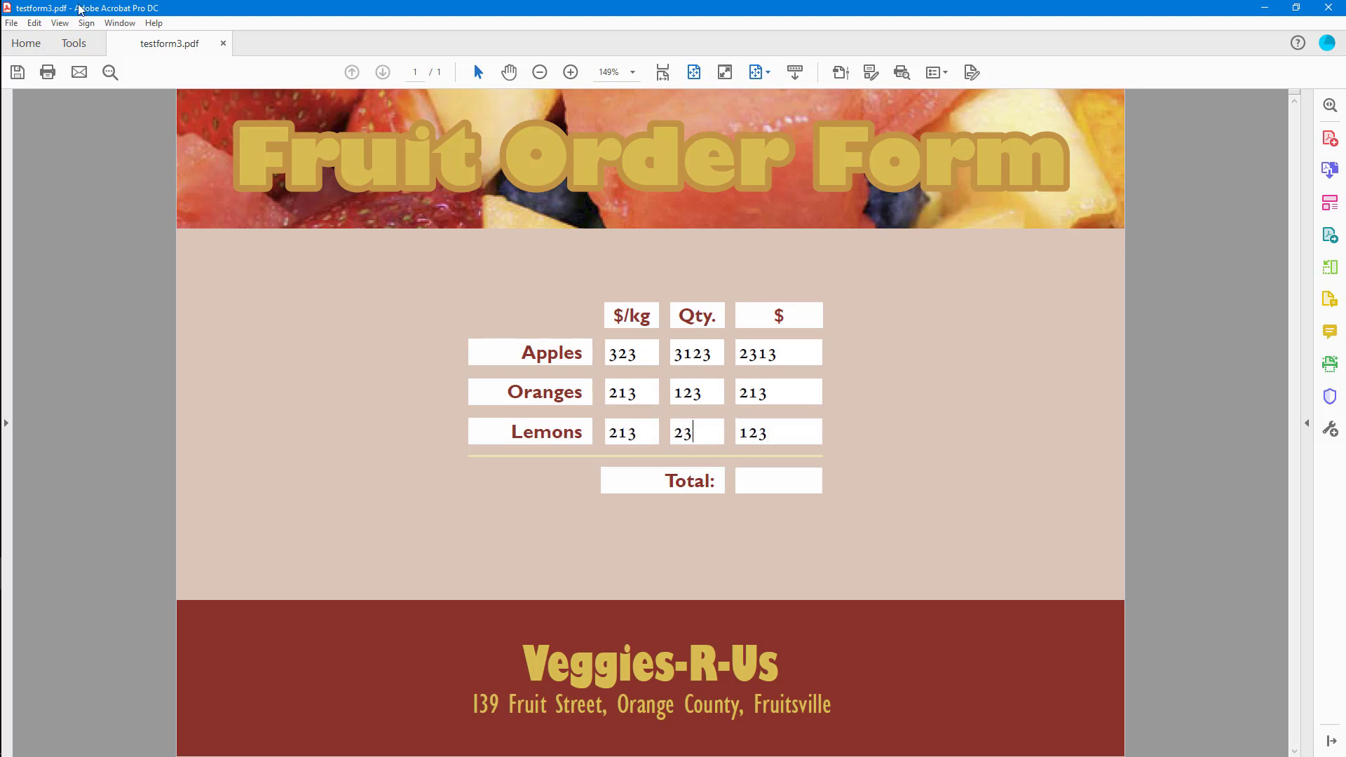
# Purge FormMaker data to clear the form, then enter apples, oranges and lemons prices.
pyautogui.click(34, 21)
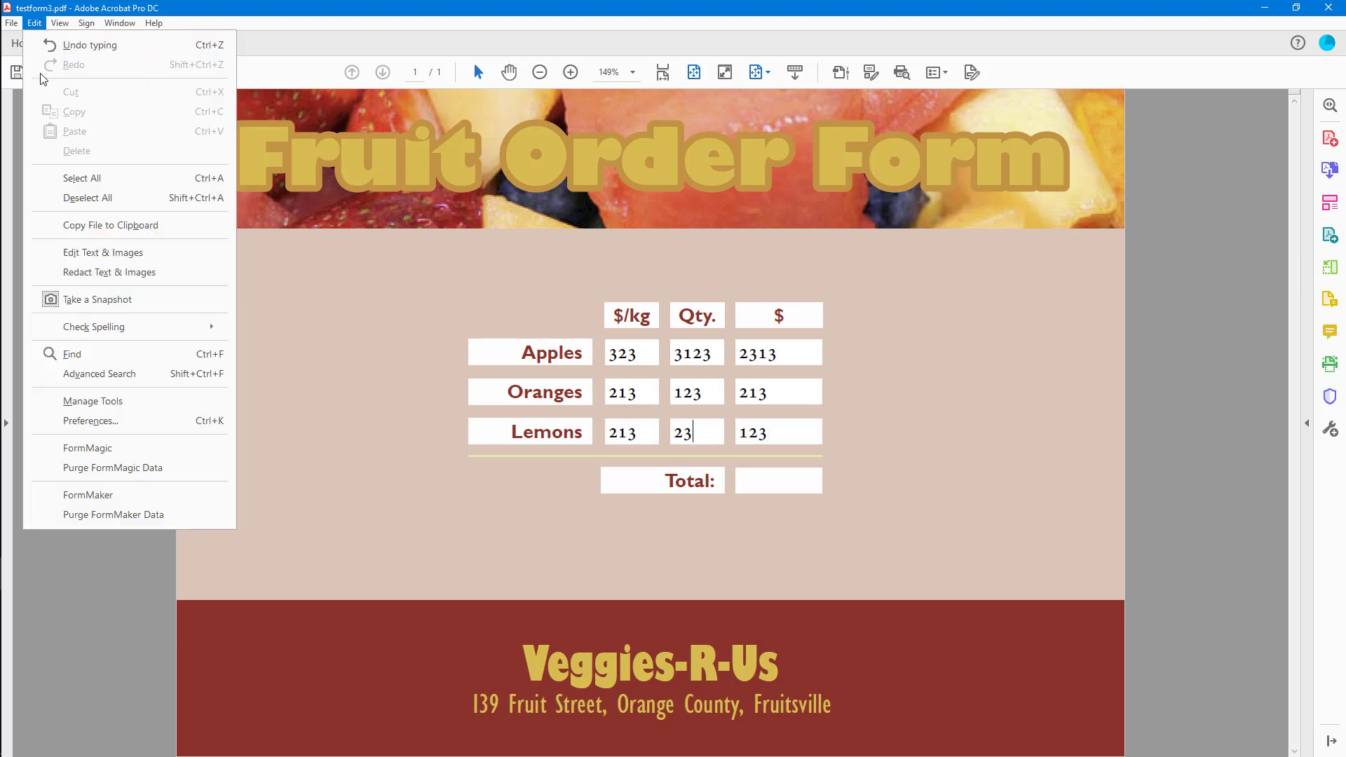
pyautogui.click(78, 499)
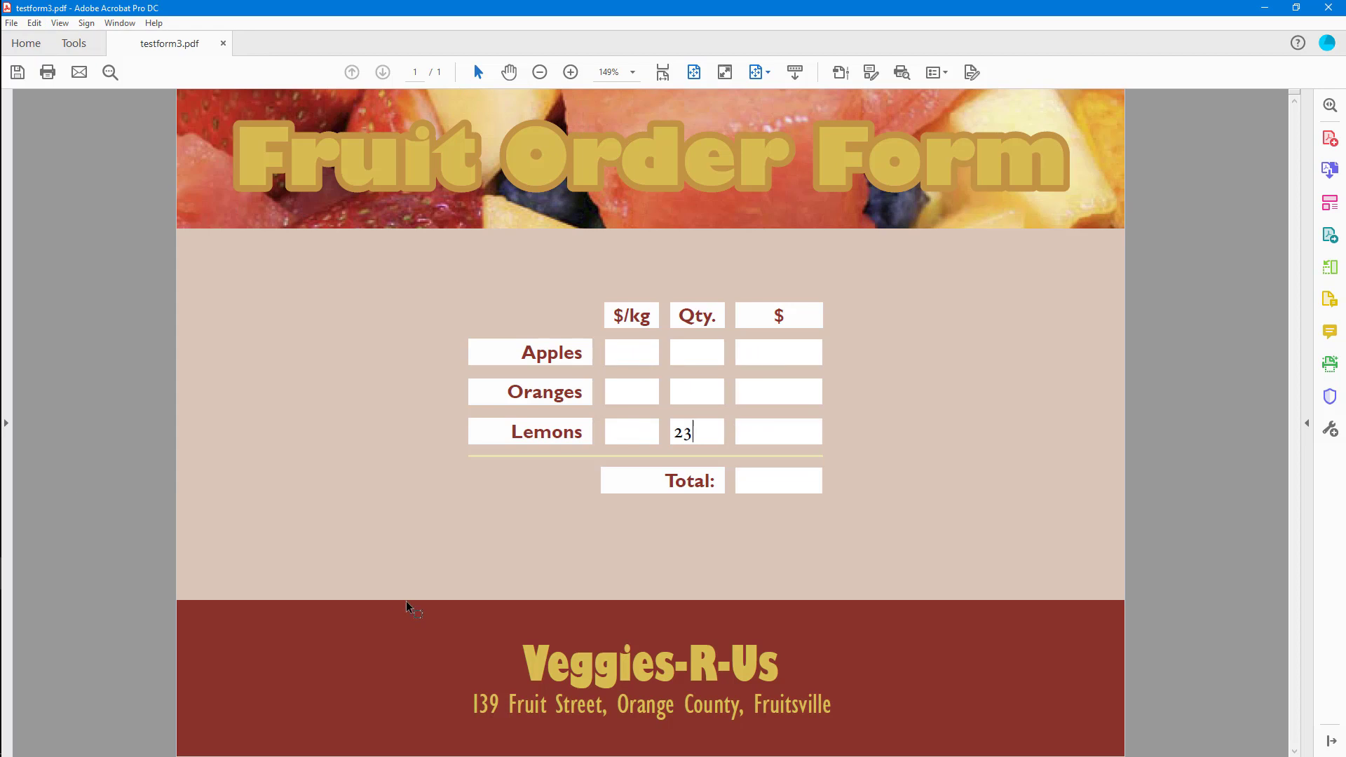
pyautogui.click(631, 355)
pyautogui.write('23')
pyautogui.click(630, 391)
pyautogui.write('12')
pyautogui.click(635, 430)
pyautogui.write('2')
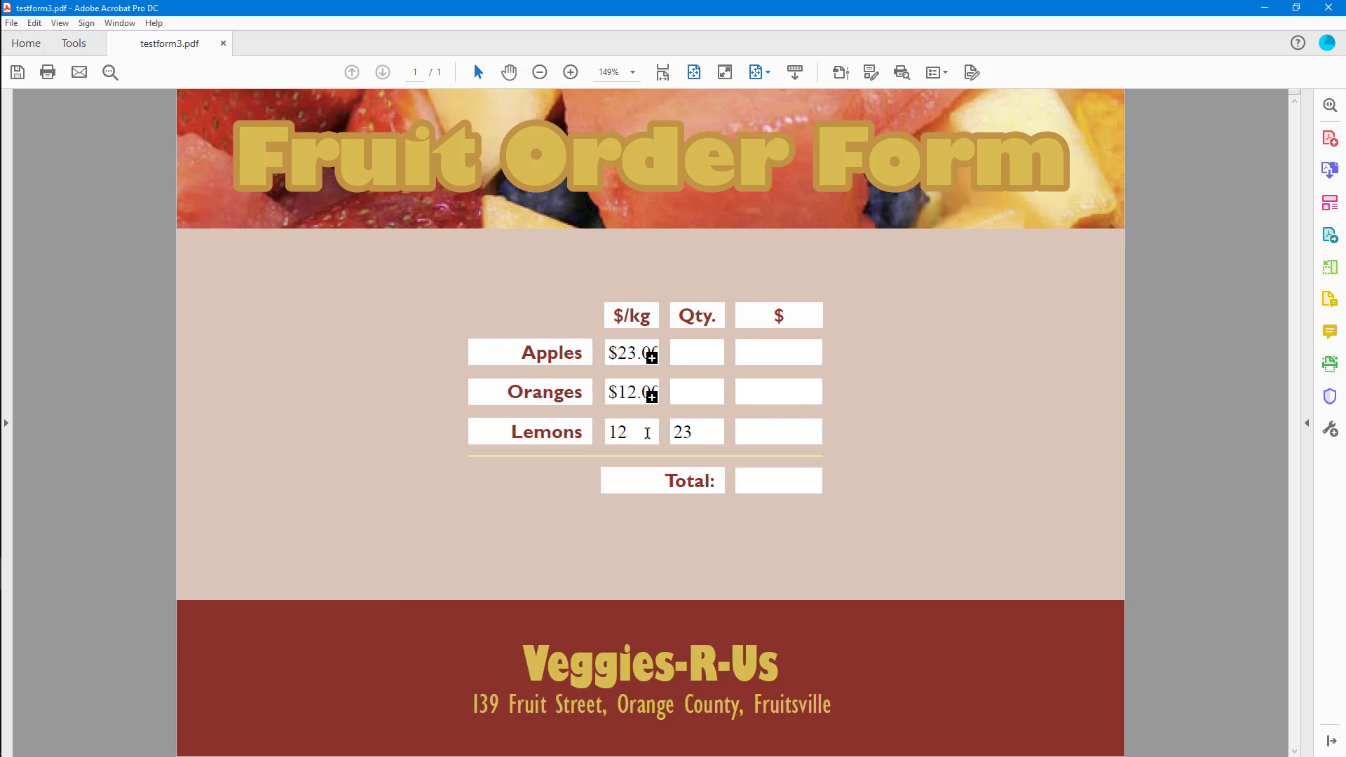
pyautogui.press('Tab')
# Replace the apples and oranges prices and enter quantities 43 and 32.
pyautogui.click(635, 358)
pyautogui.doubleClick(634, 358)
pyautogui.write('3')
pyautogui.doubleClick(626, 393)
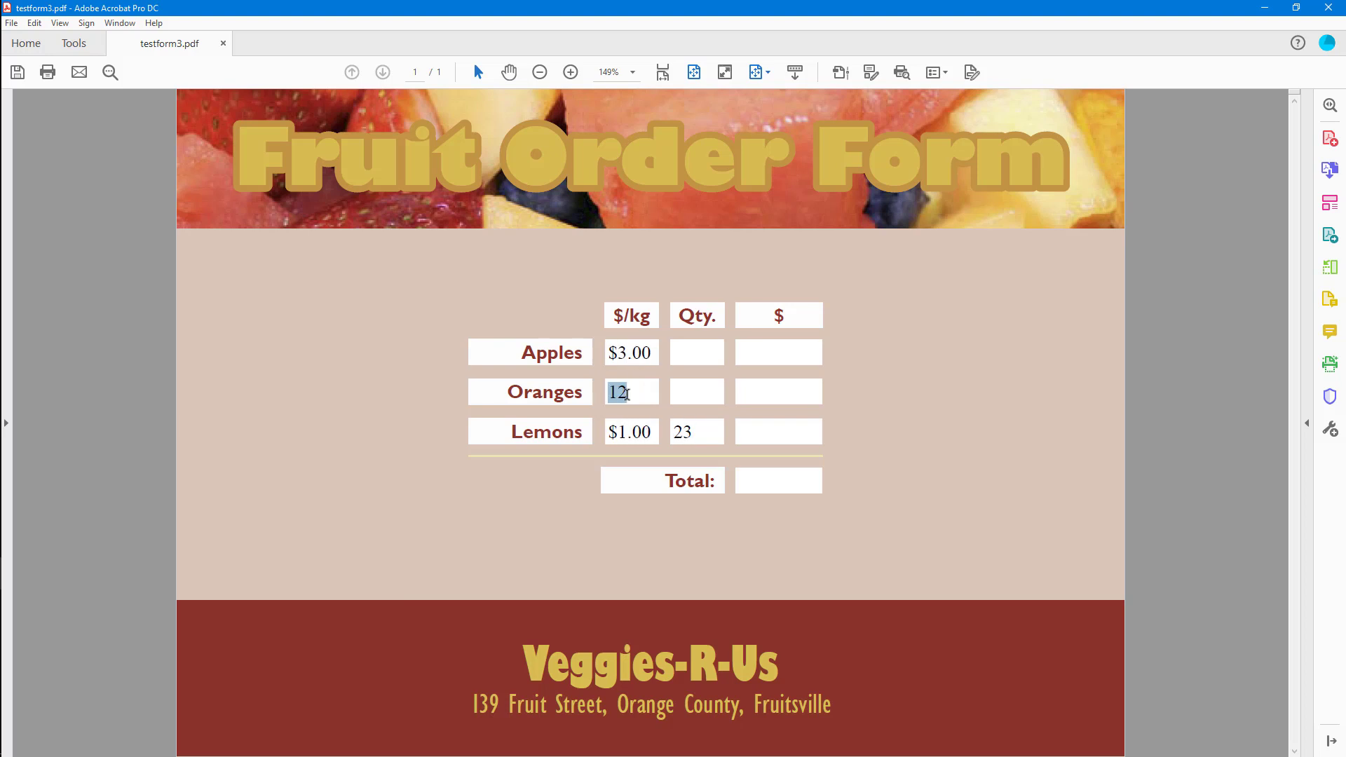
pyautogui.write('3.23')
pyautogui.press('Tab')
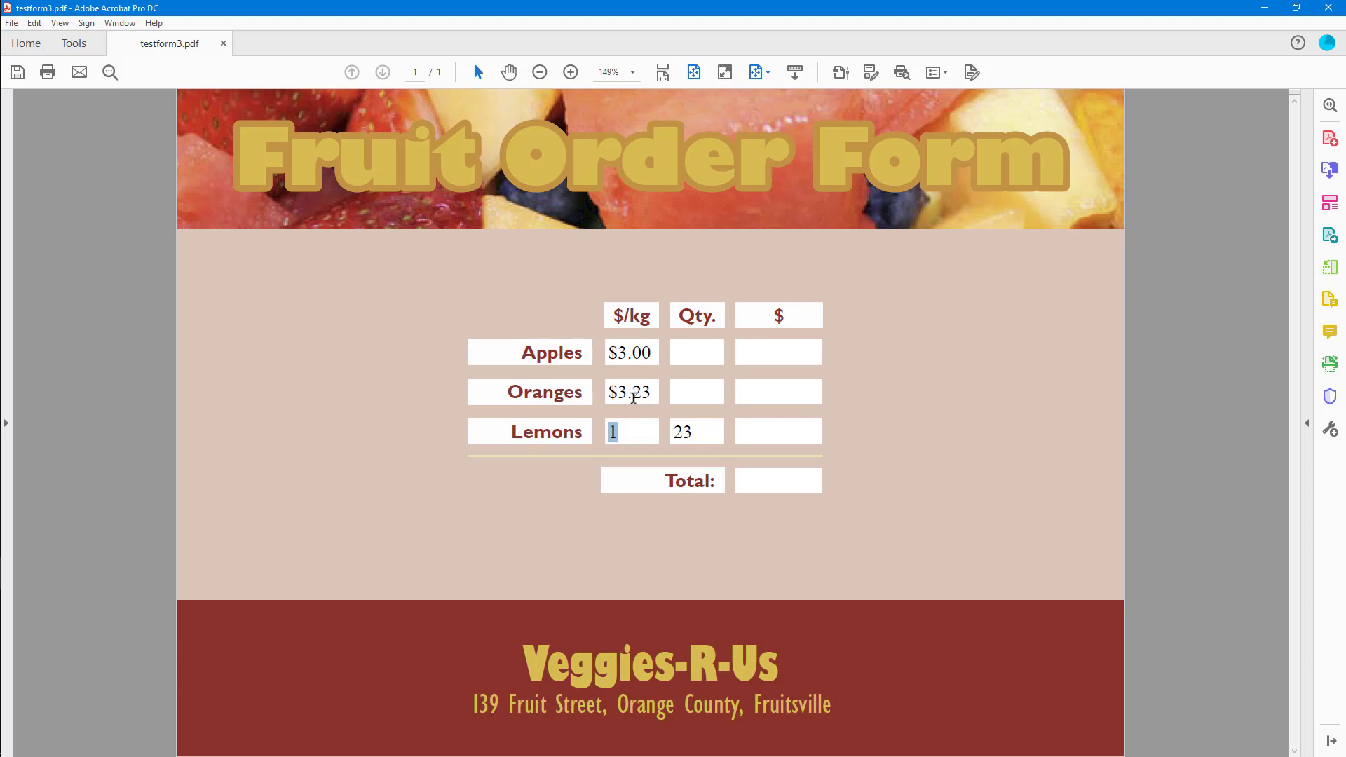
pyautogui.click(700, 353)
pyautogui.write('43')
pyautogui.click(710, 399)
pyautogui.write('32')
pyautogui.click(773, 400)
pyautogui.write('3')
pyautogui.write('$2.00')
# Fill in the Lemons amount and Total, then close Acrobat without saving.
pyautogui.click(764, 426)
pyautogui.write('4')
pyautogui.click(770, 478)
pyautogui.write('4')
pyautogui.press('Return')
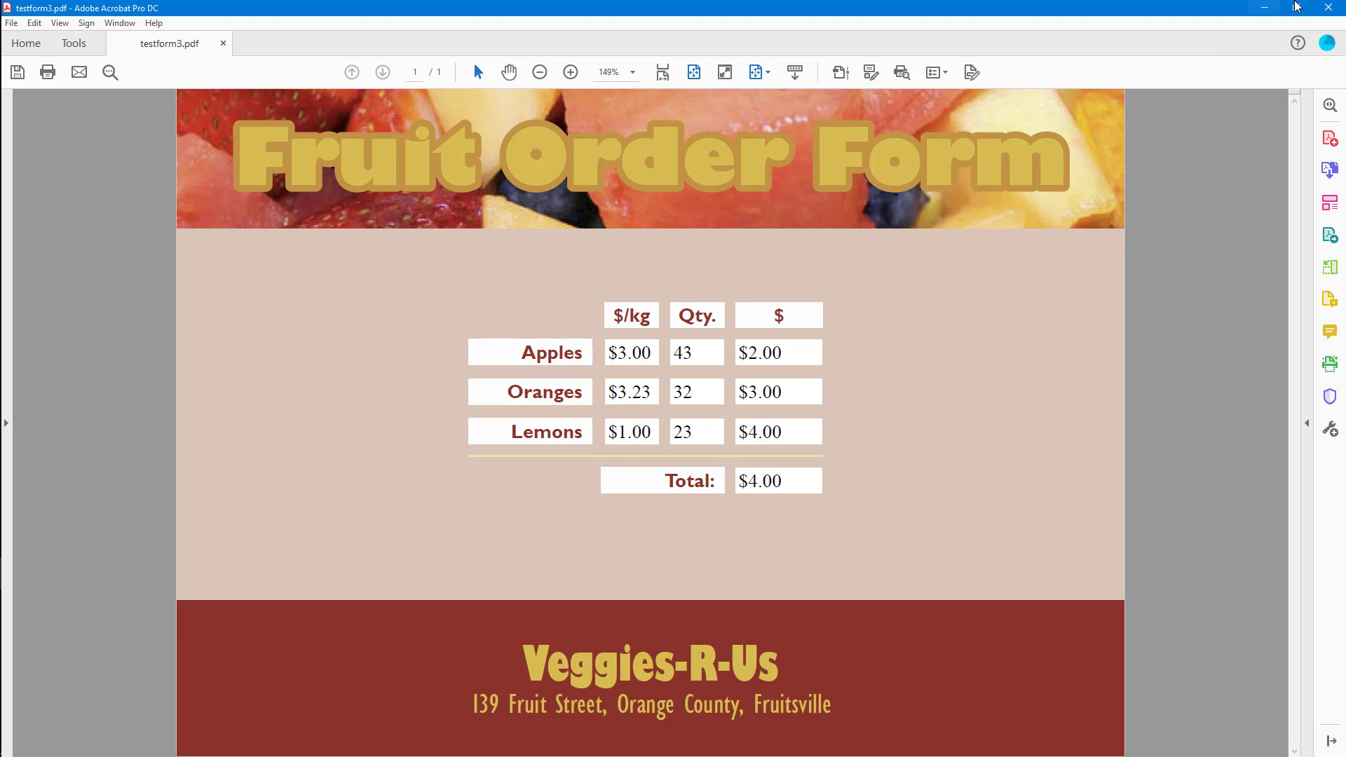
pyautogui.click(1328, 8)
pyautogui.click(745, 417)
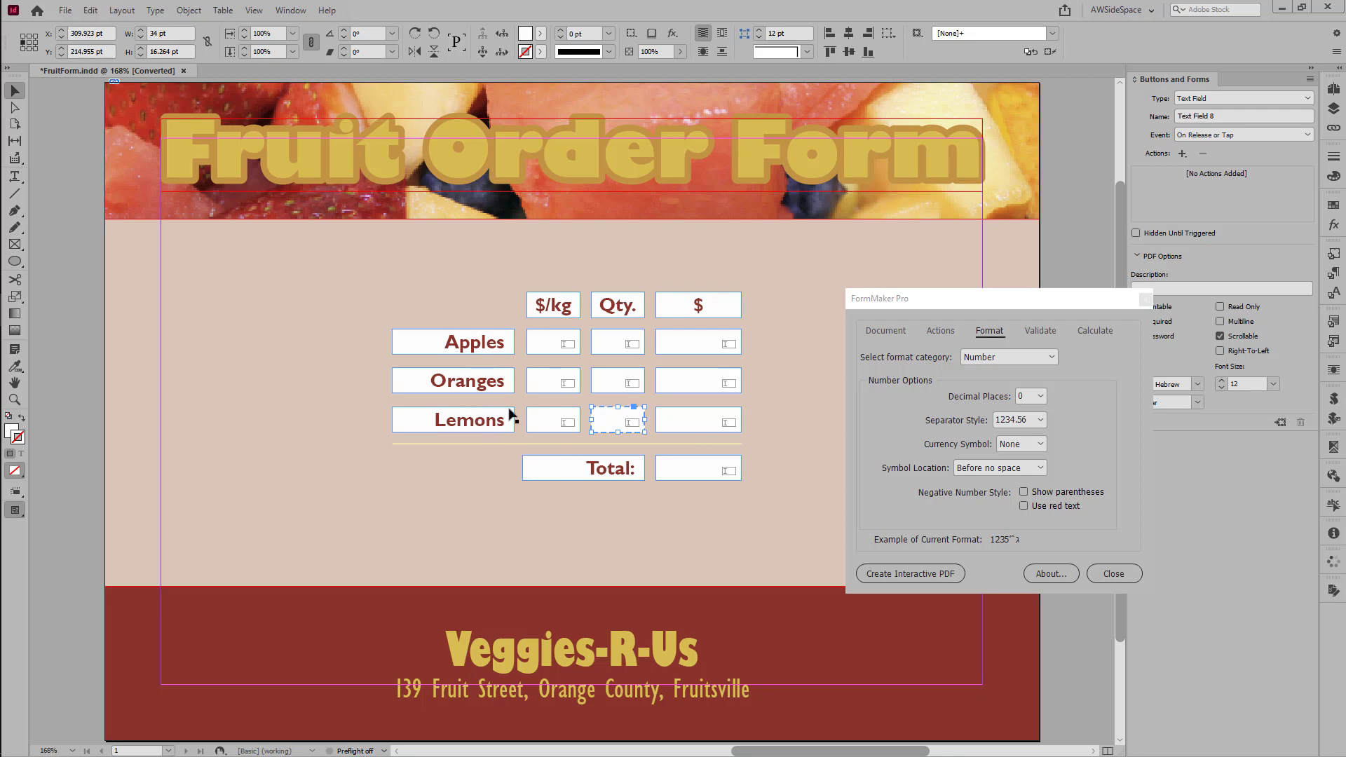
# Check the Apples price and quantity formats, giving the quantity field the LabelCenter style.
pyautogui.doubleClick(489, 345)
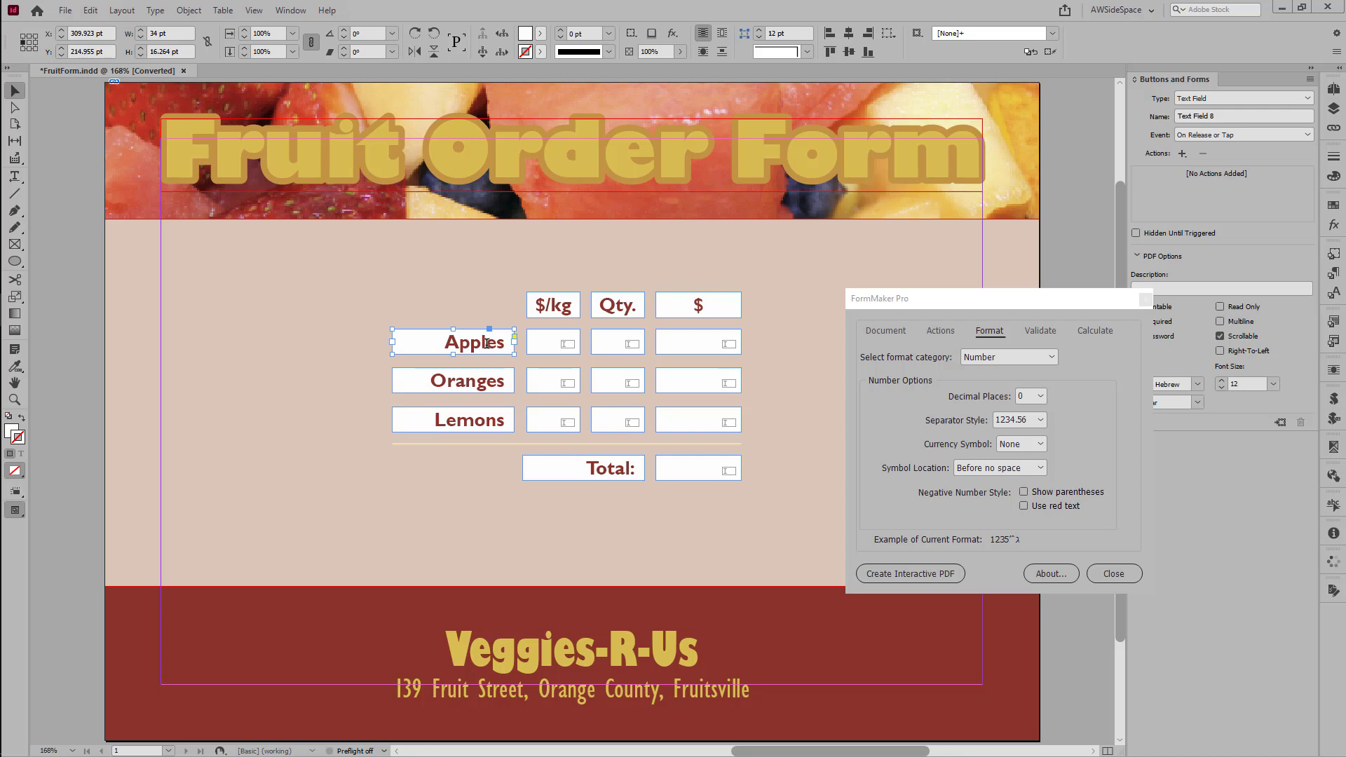
pyautogui.click(1333, 273)
pyautogui.moveTo(1066, 301); pyautogui.dragTo(1163, 423)
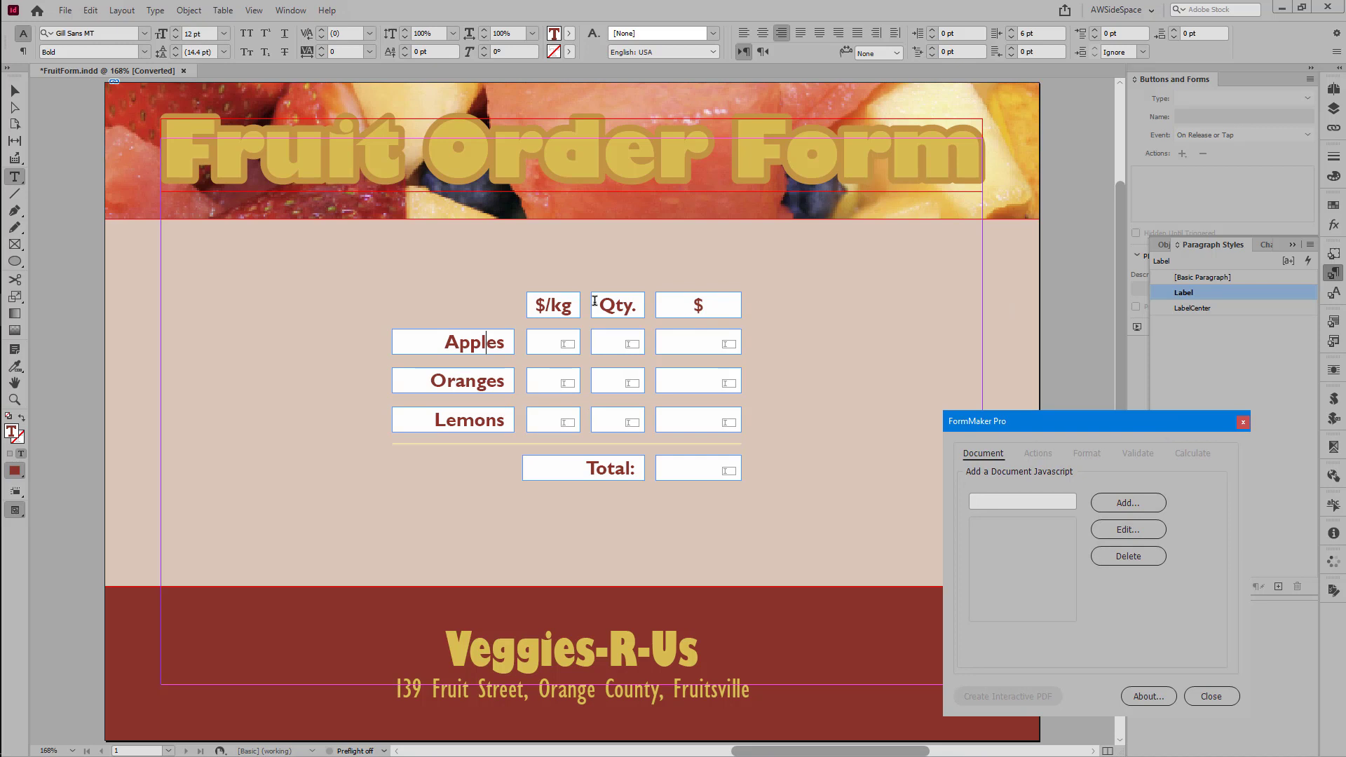
pyautogui.click(550, 343)
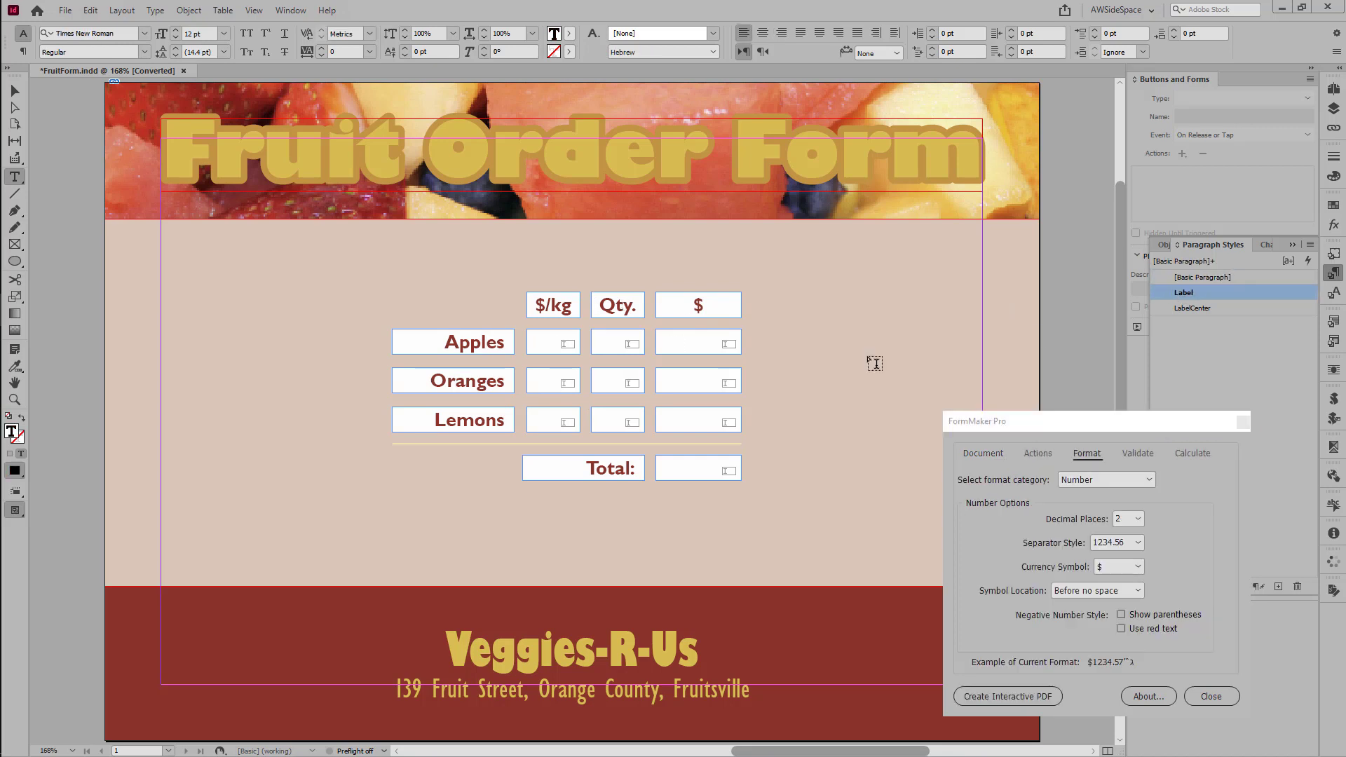
pyautogui.click(606, 343)
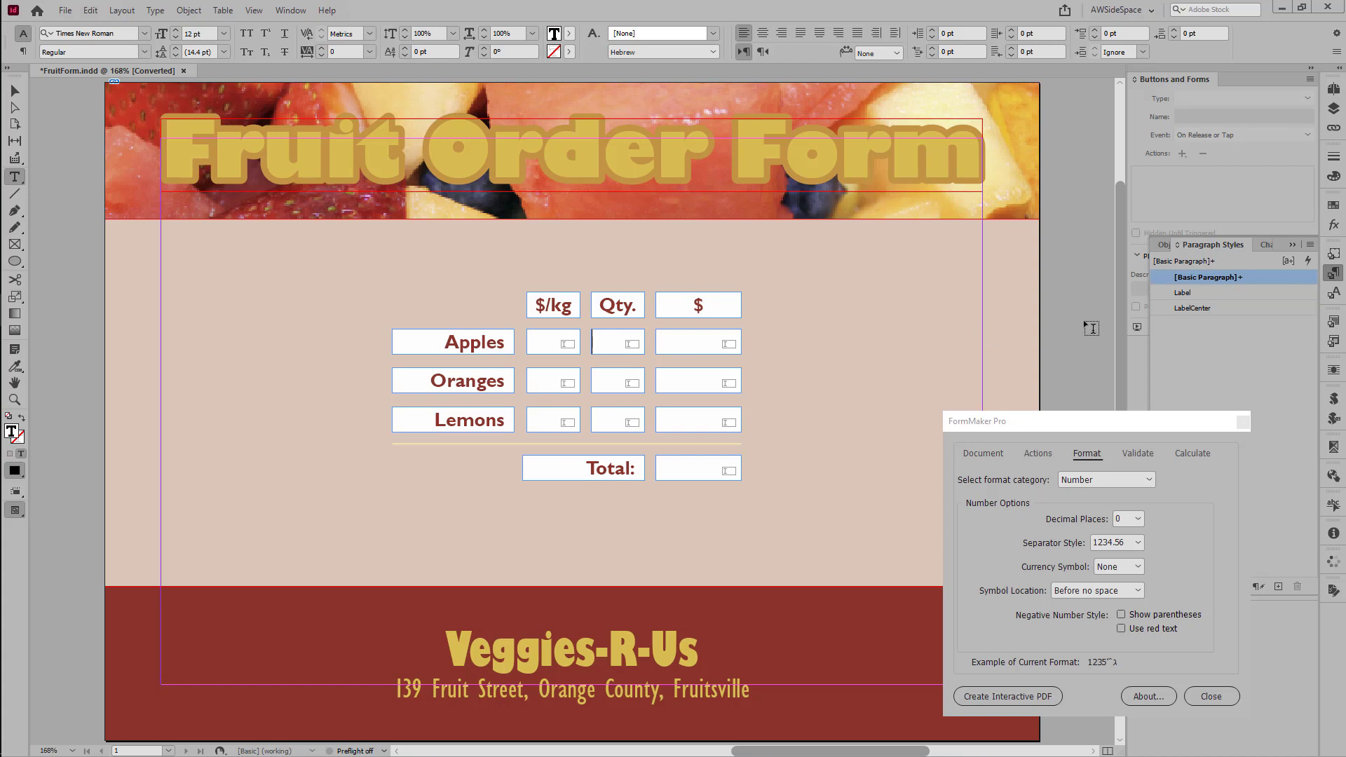
pyautogui.click(1192, 309)
pyautogui.click(706, 343)
pyautogui.click(1184, 292)
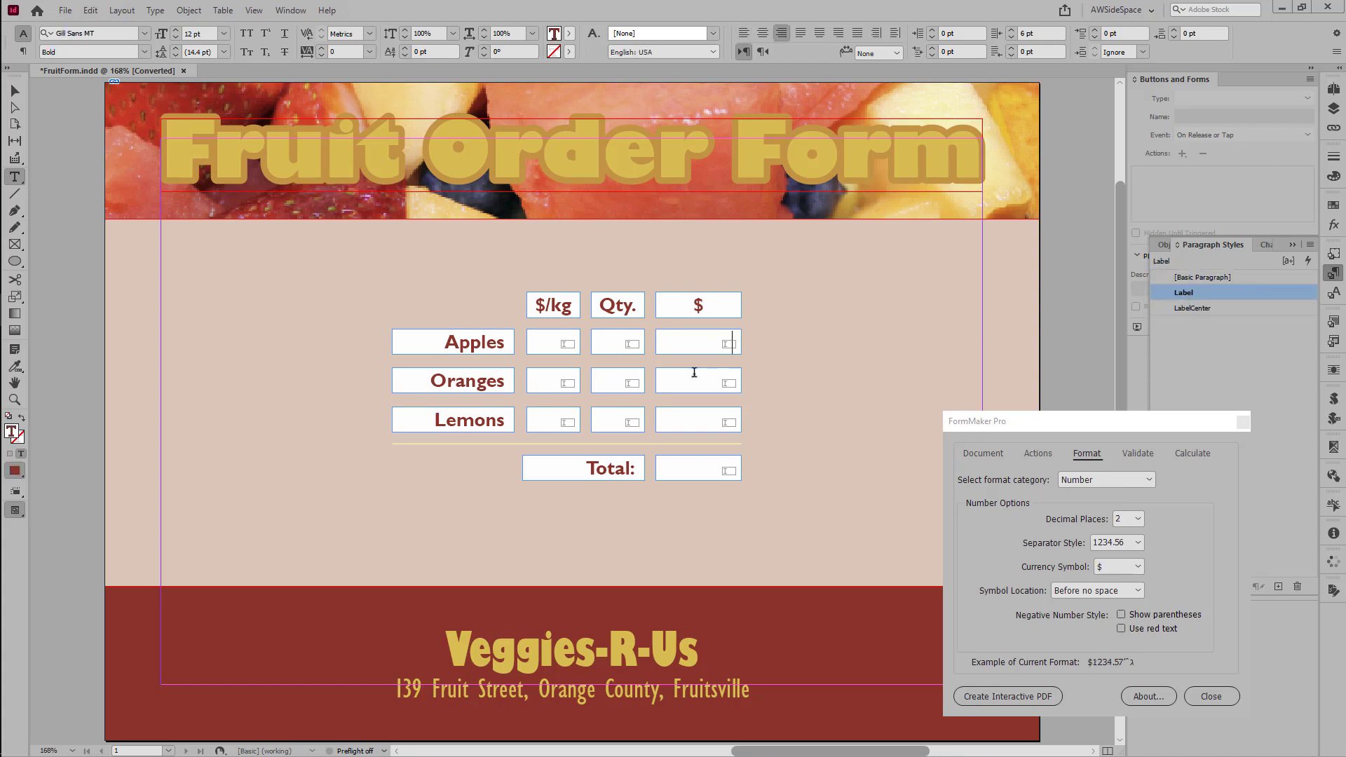
# Apply Label and LabelCenter paragraph styles to the Oranges, Lemons and Total amount fields.
pyautogui.click(696, 379)
pyautogui.click(1181, 293)
pyautogui.click(697, 420)
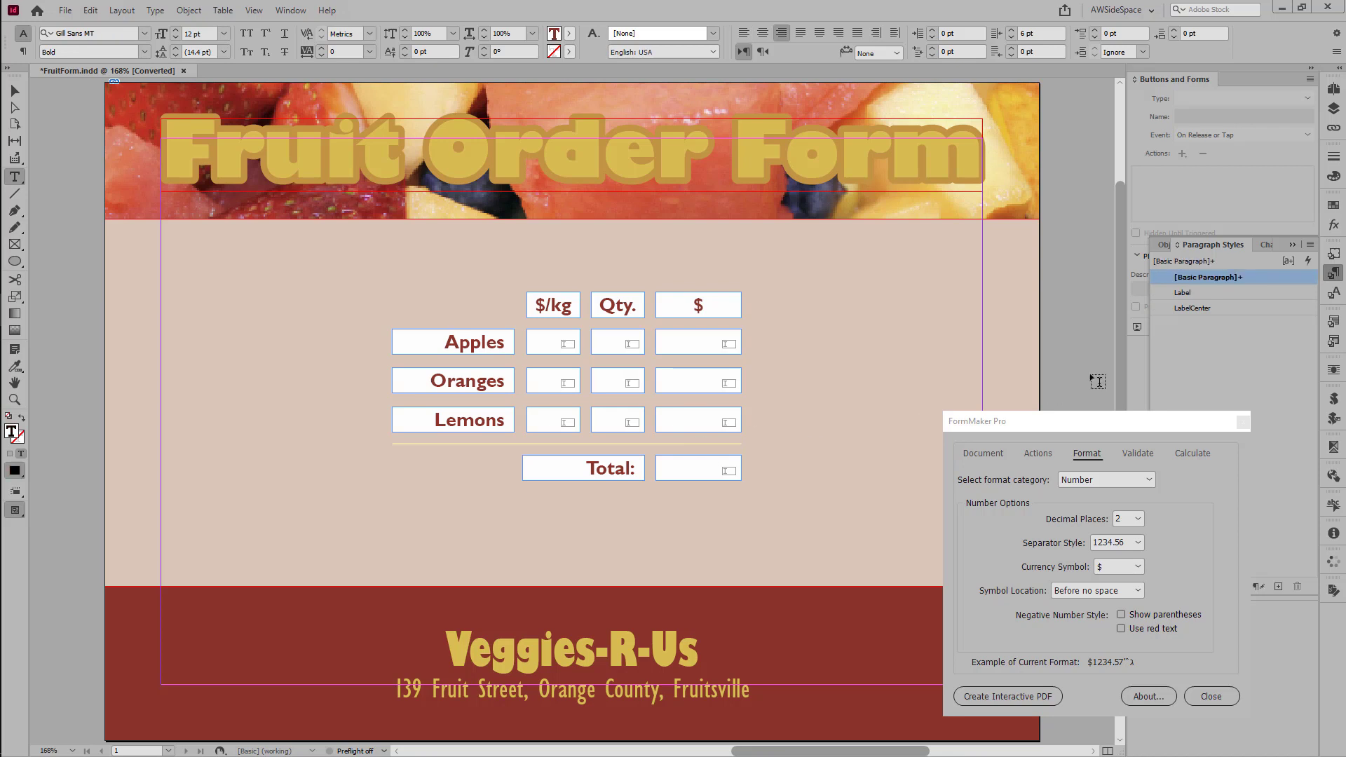
pyautogui.click(1181, 293)
pyautogui.click(698, 468)
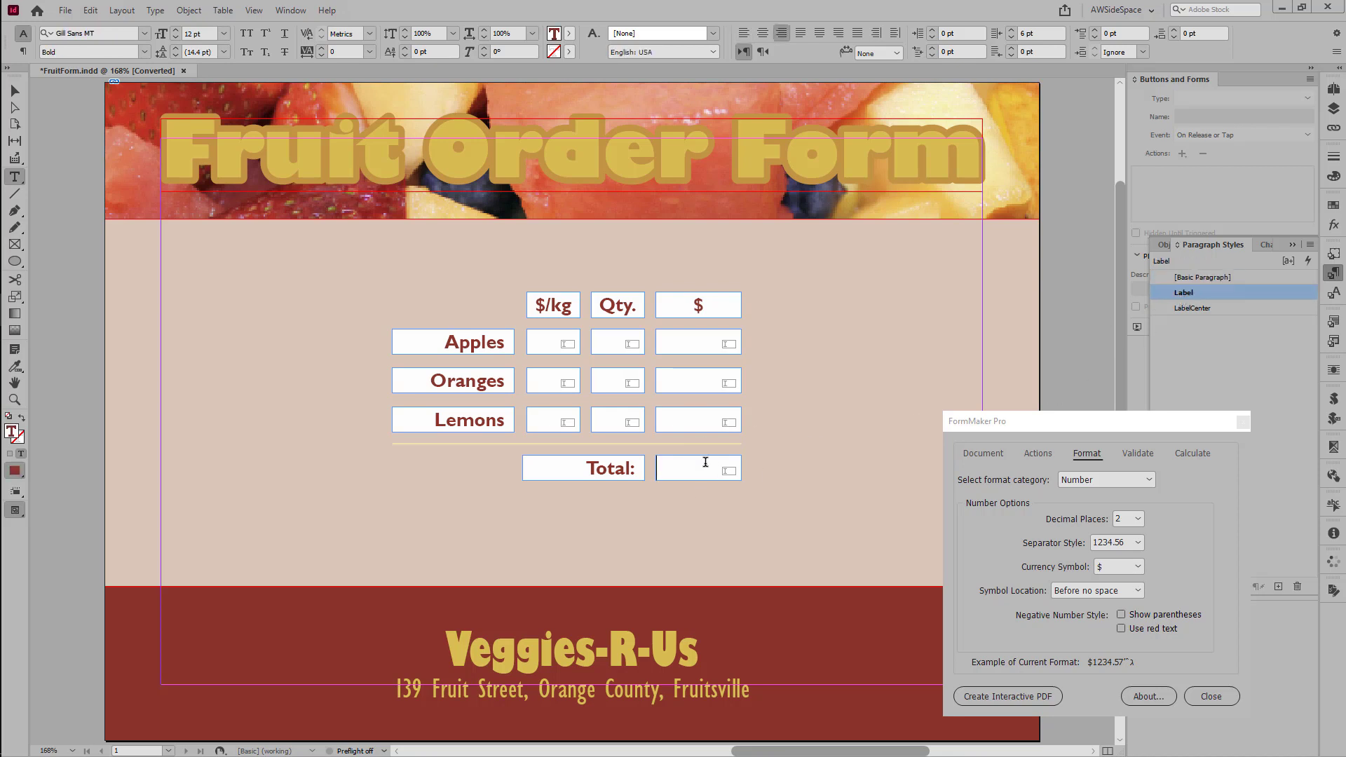
pyautogui.click(1183, 292)
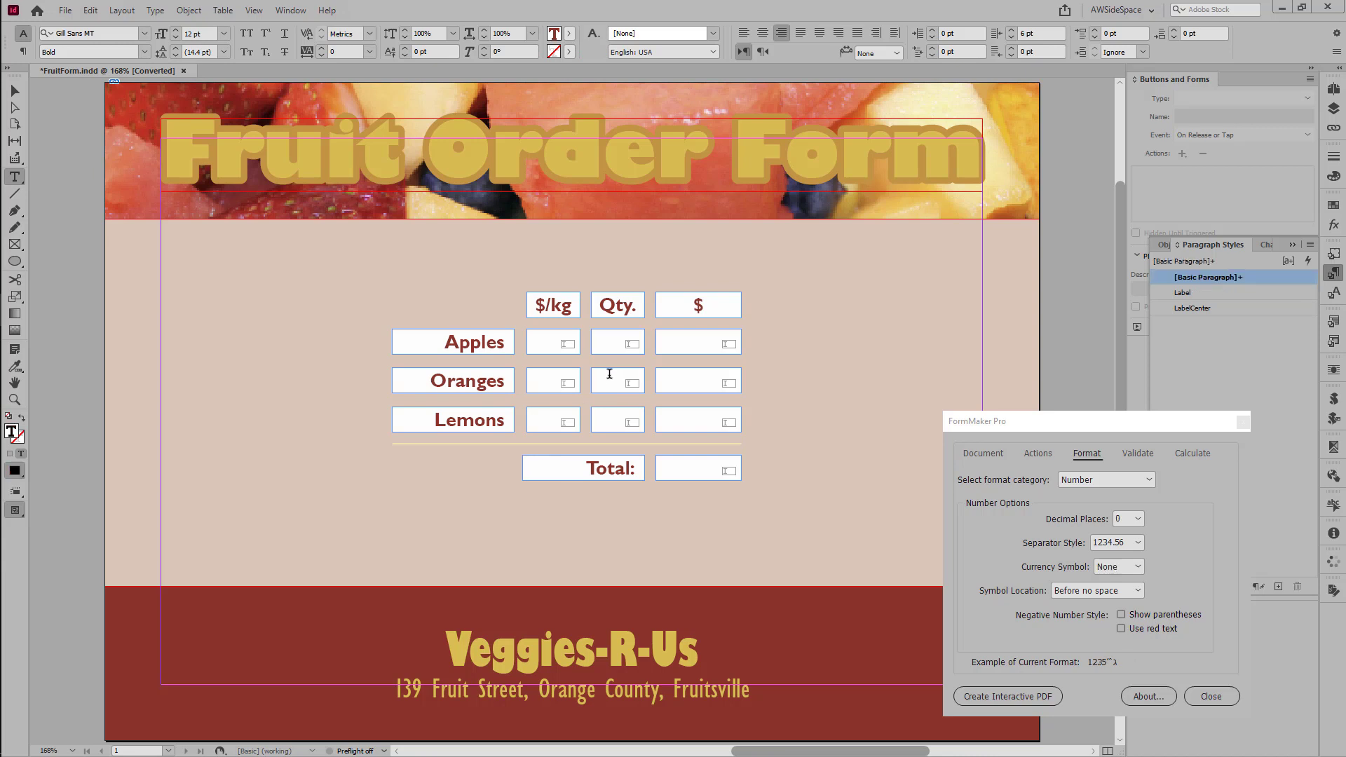
pyautogui.click(1193, 314)
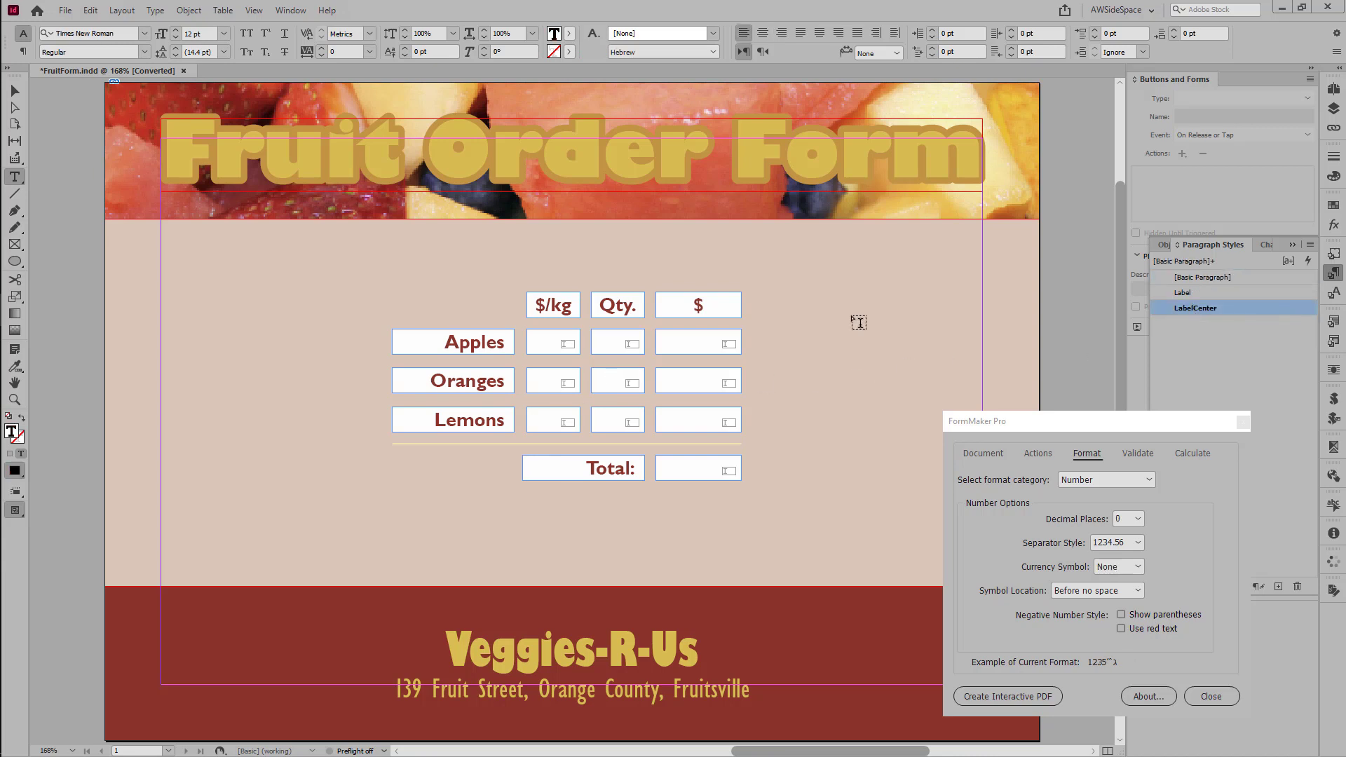
# Give Lemons Qty the LabelCenter style and Lemons $/kg the Label style.
pyautogui.click(613, 422)
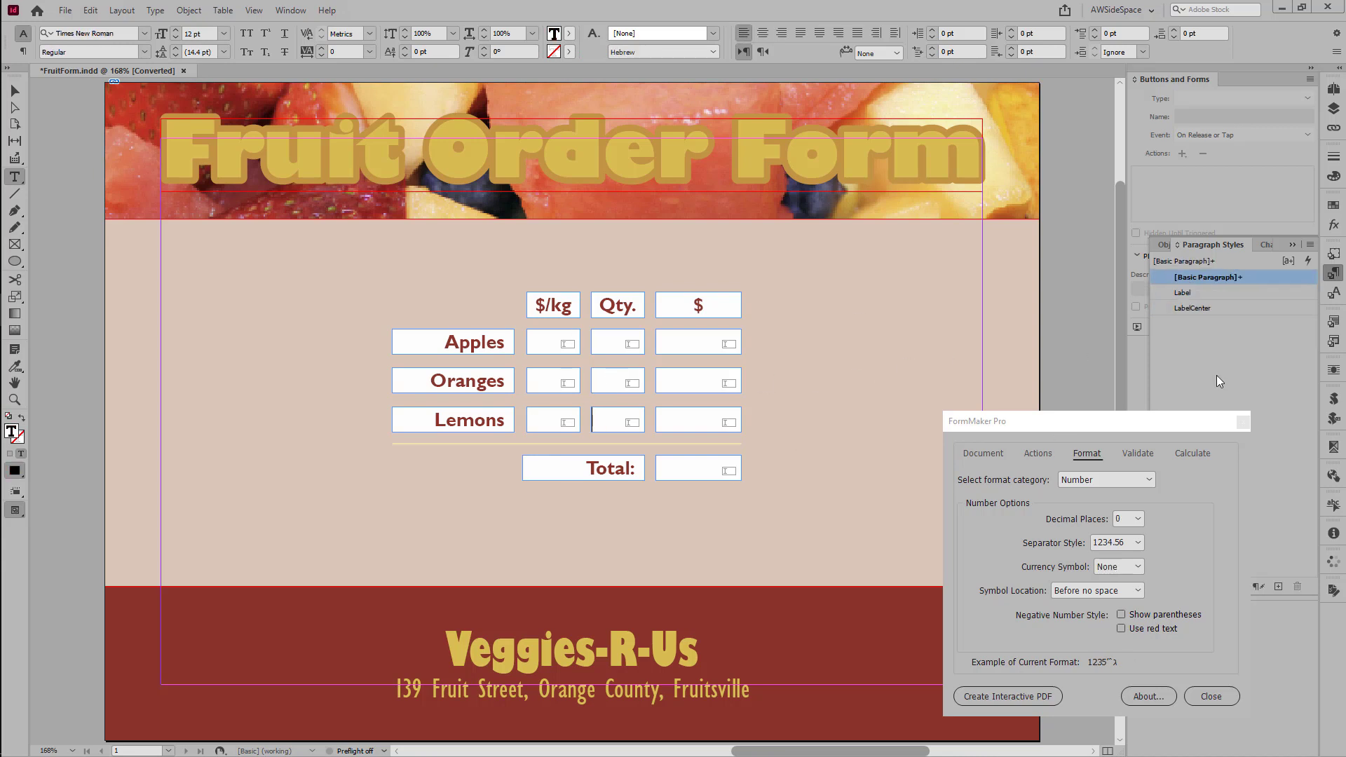
pyautogui.click(1216, 309)
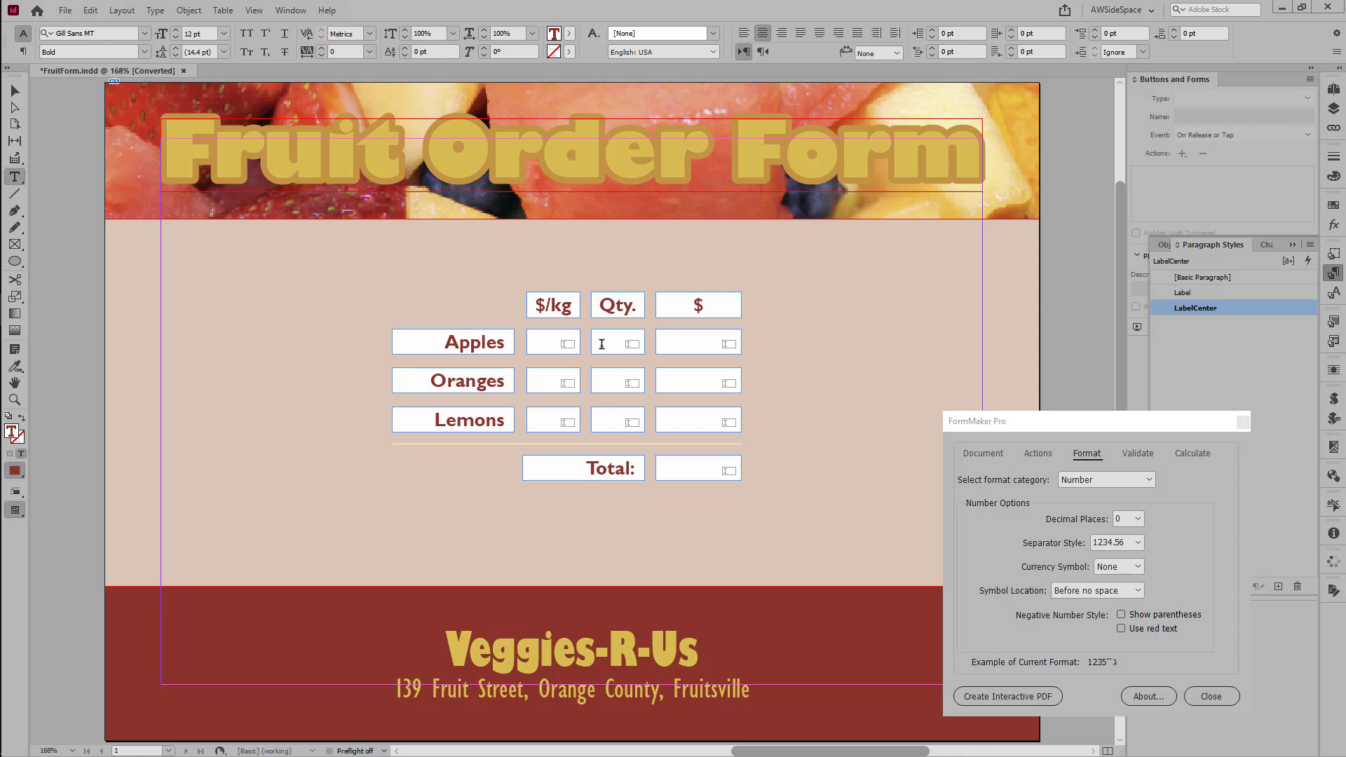
pyautogui.click(545, 345)
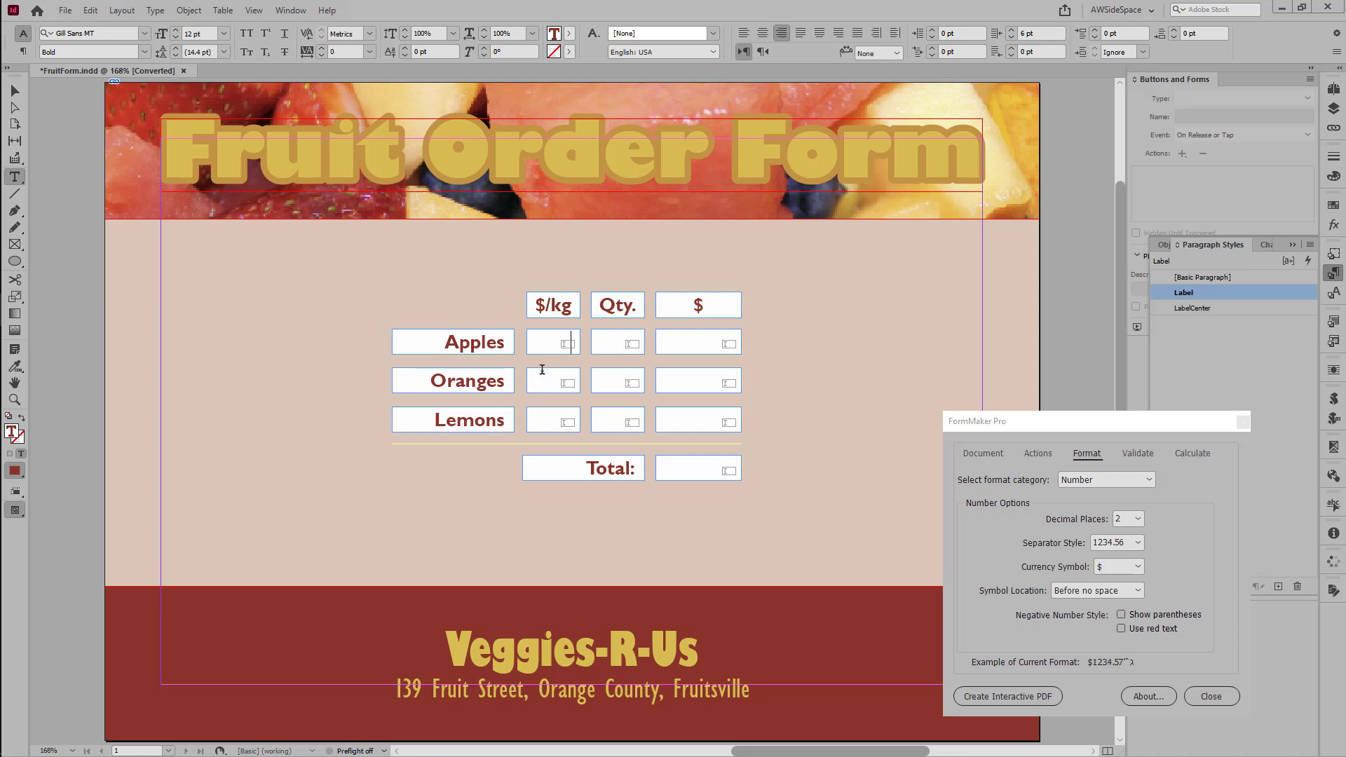
pyautogui.click(541, 373)
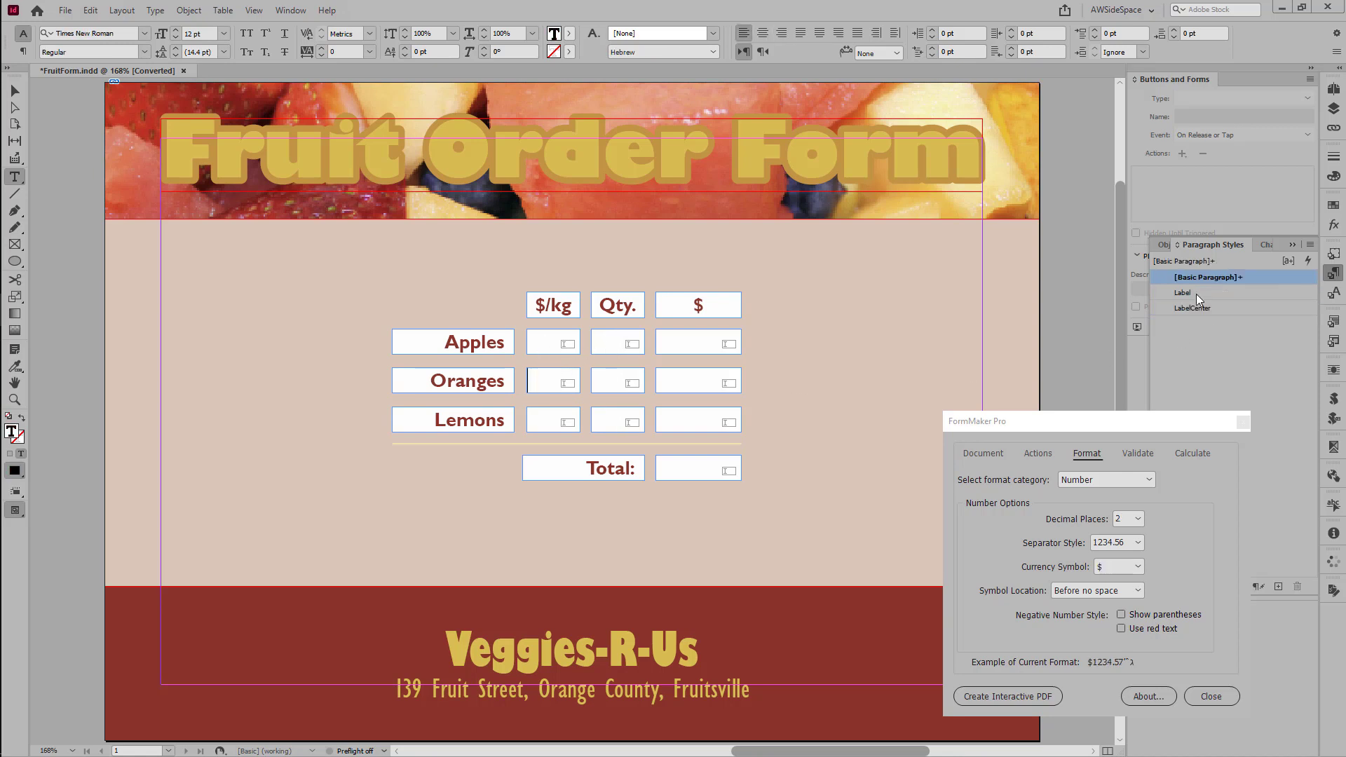
pyautogui.click(548, 420)
pyautogui.click(1186, 292)
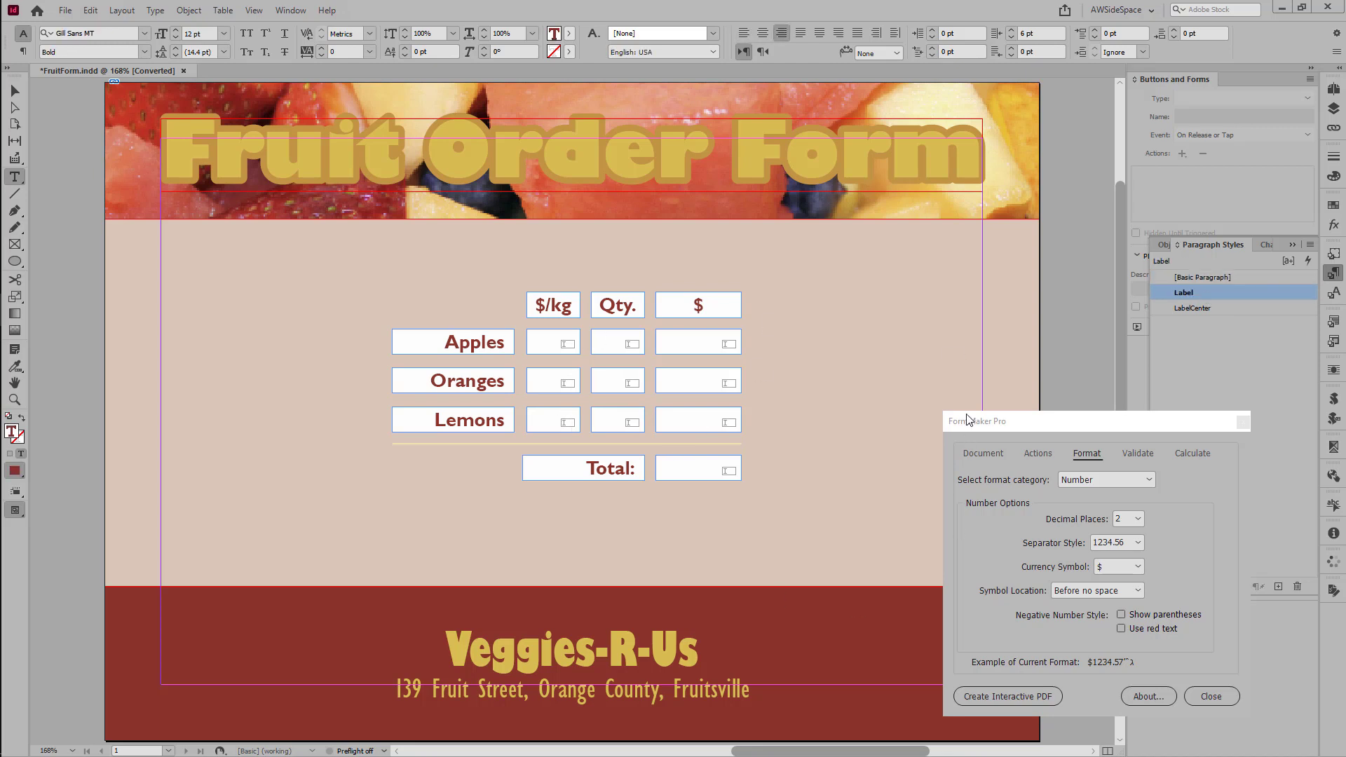
# Re-export the order form as an interactive PDF.
pyautogui.moveTo(968, 420); pyautogui.dragTo(944, 272)
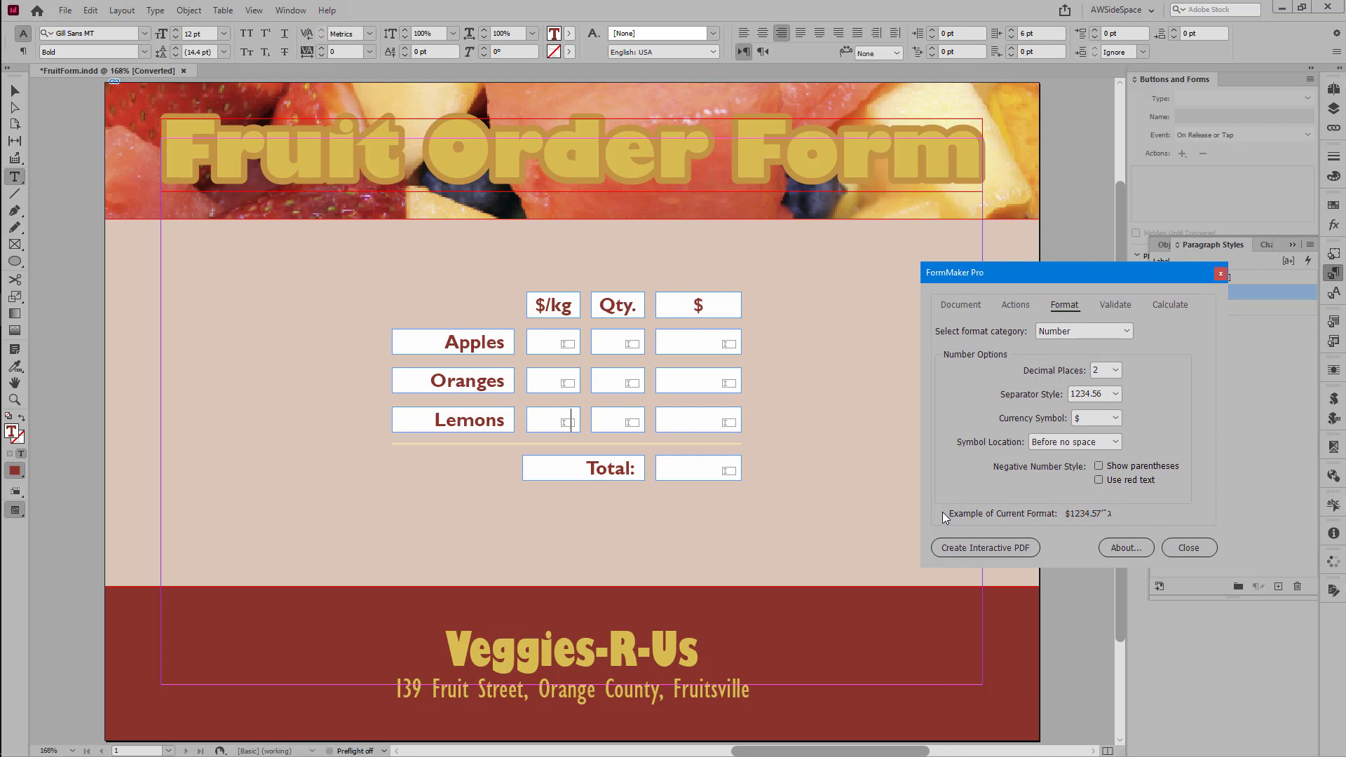
pyautogui.click(957, 548)
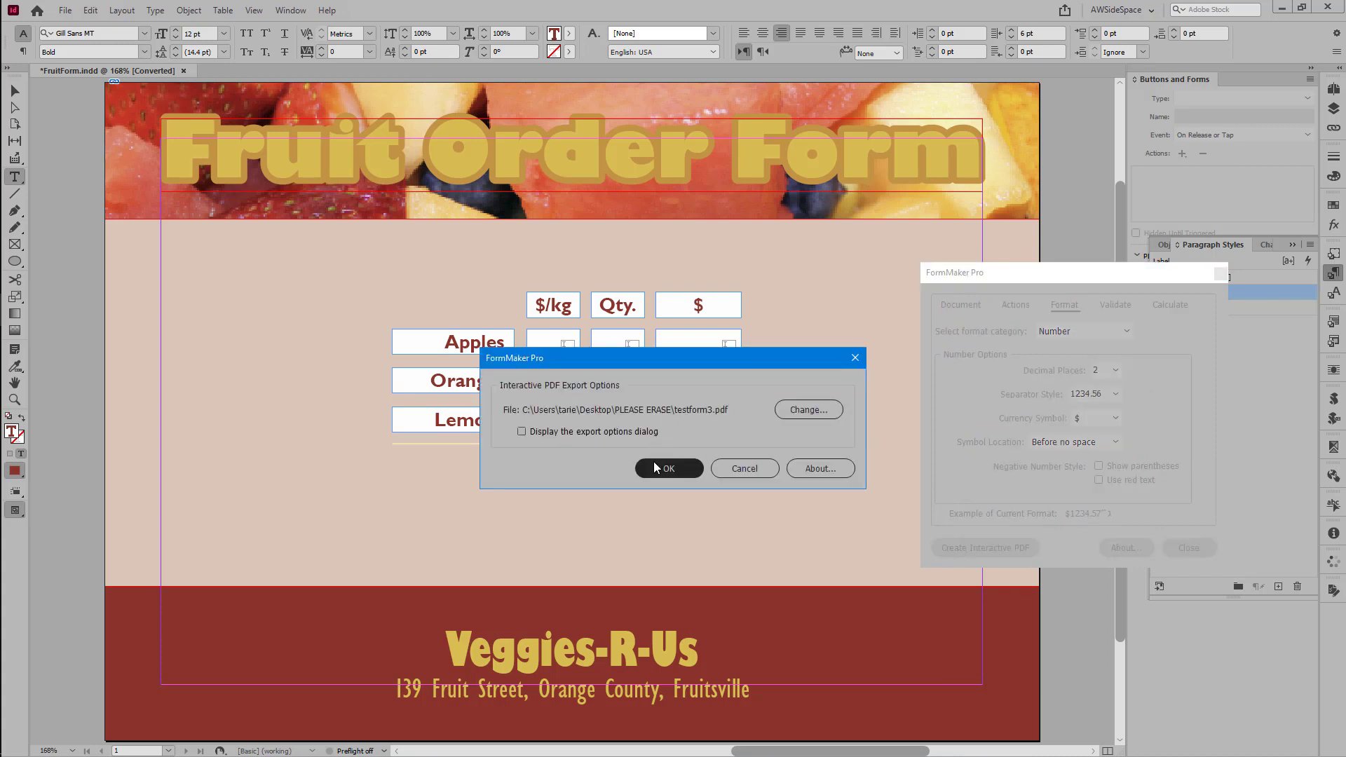
pyautogui.click(669, 468)
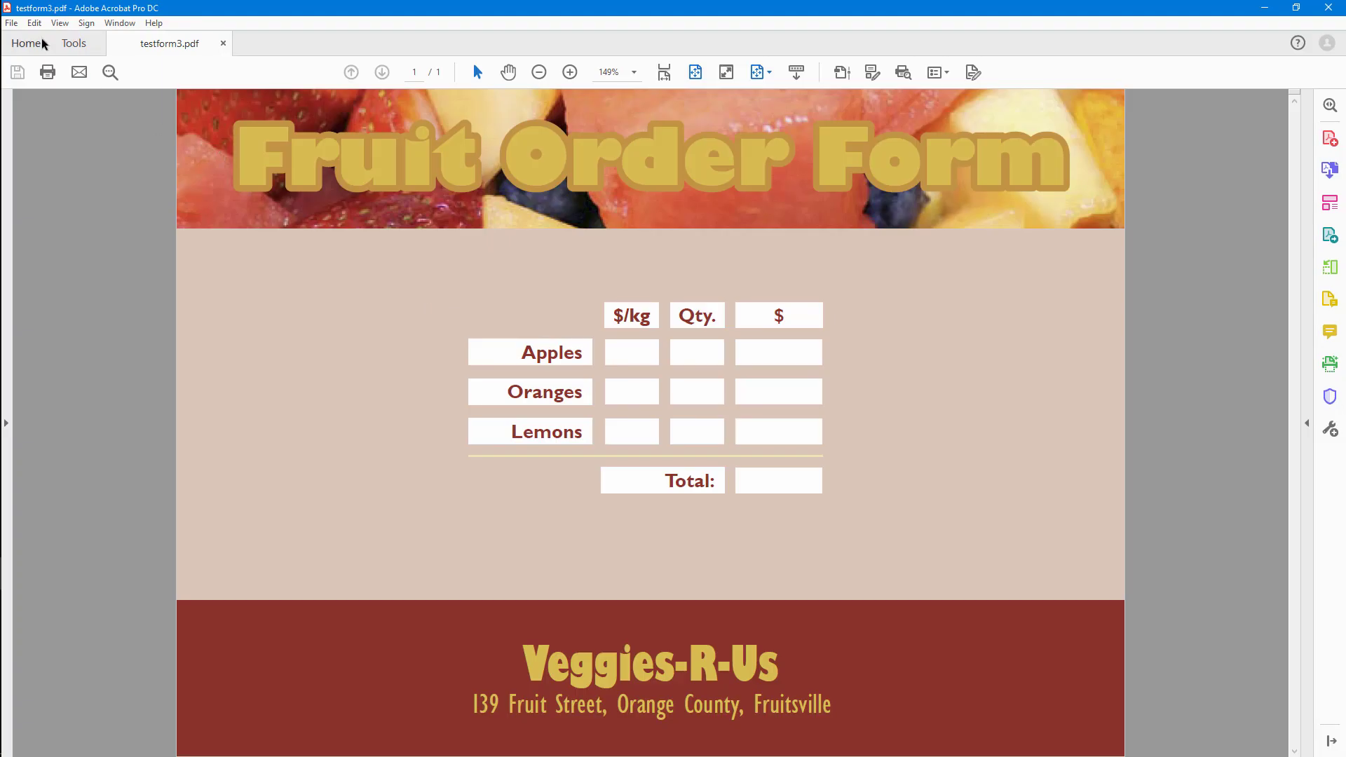
# Activate FormMaker on the PDF and enter test prices and quantities for all fruits.
pyautogui.click(35, 22)
pyautogui.click(65, 495)
pyautogui.click(620, 353)
pyautogui.write('32')
pyautogui.press('Tab')
pyautogui.click(640, 427)
pyautogui.write('1')
pyautogui.click(632, 391)
pyautogui.write('3')
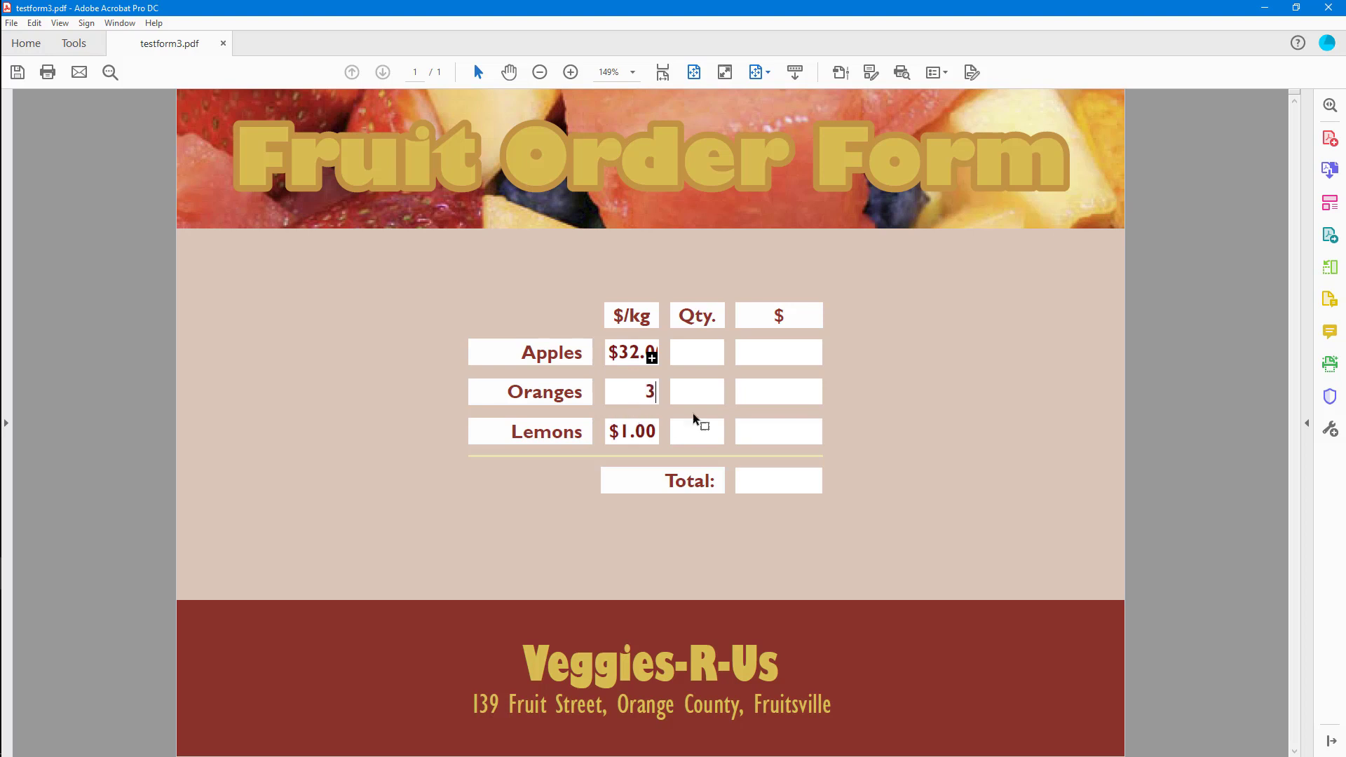
pyautogui.click(702, 393)
pyautogui.write('3')
pyautogui.click(702, 351)
pyautogui.write('4')
pyautogui.click(705, 431)
pyautogui.write('4')
# Enter the three amounts and the Total, then close testform3.pdf without saving.
pyautogui.click(773, 430)
pyautogui.write('5')
pyautogui.click(777, 397)
pyautogui.write('4')
pyautogui.click(783, 356)
pyautogui.write('3')
pyautogui.click(353, 307)
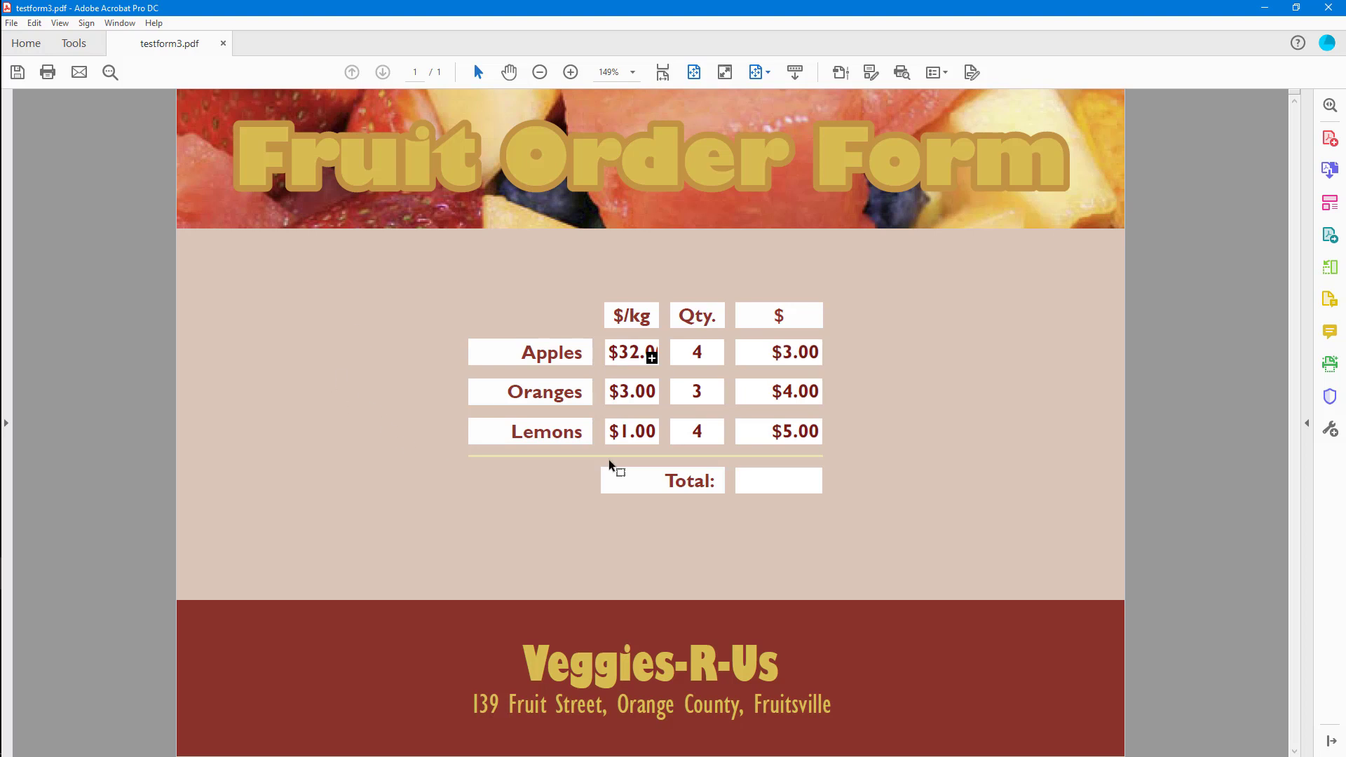
pyautogui.click(761, 474)
pyautogui.write('31')
pyautogui.click(673, 537)
pyautogui.click(1327, 8)
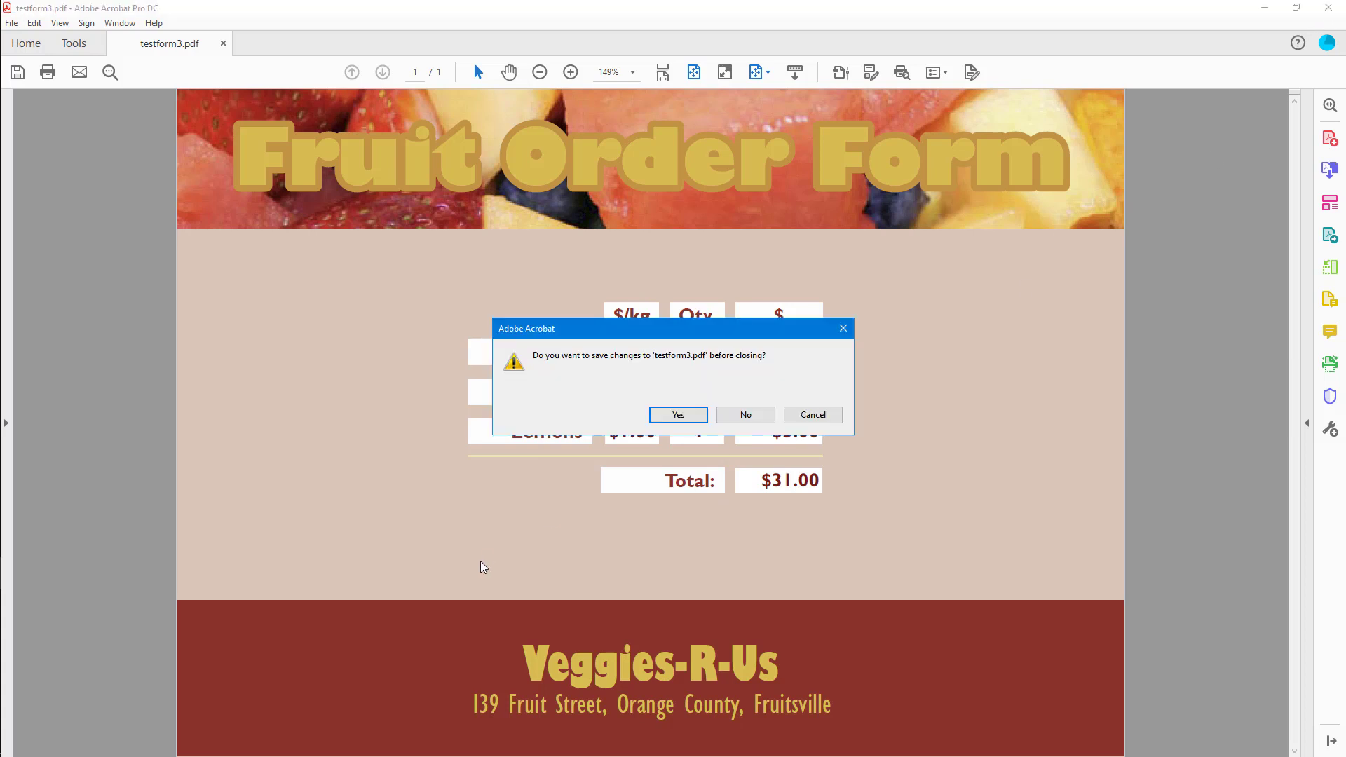
pyautogui.click(741, 414)
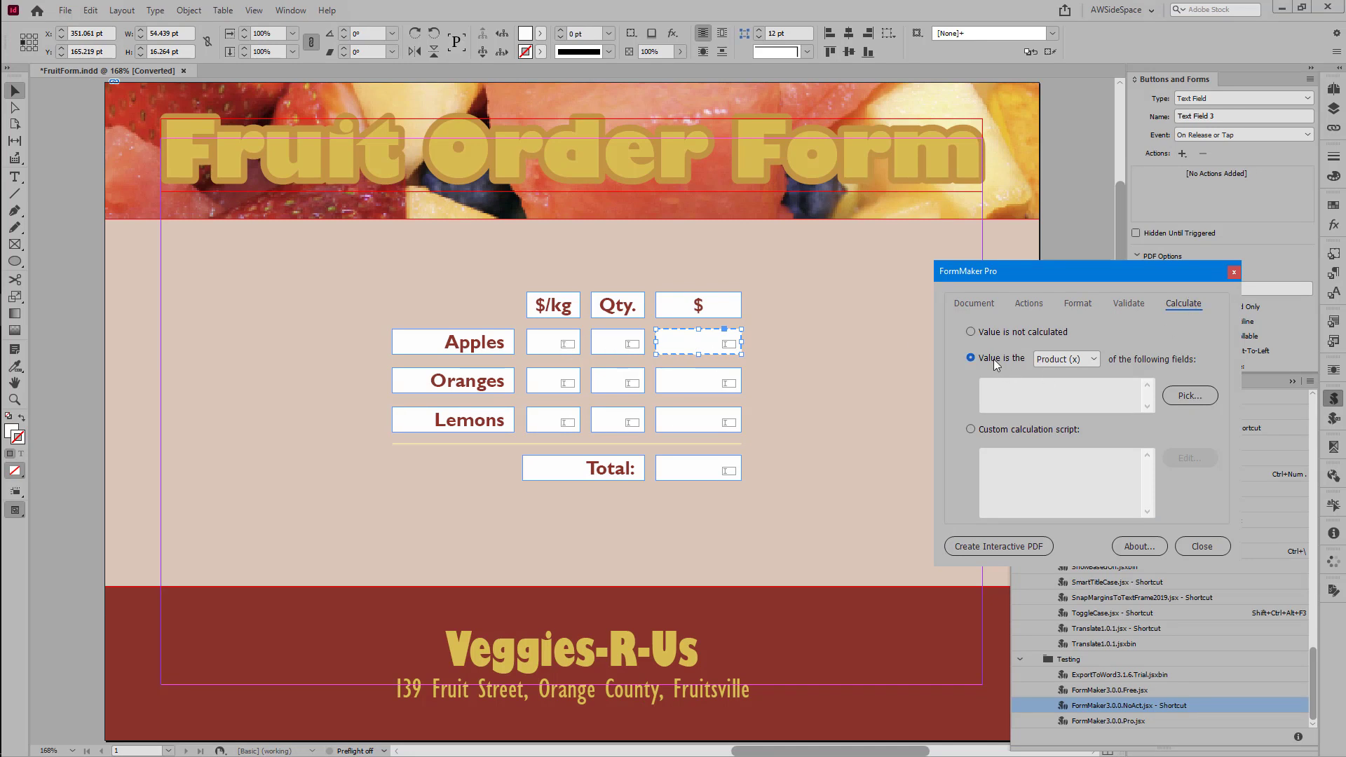
# Make the Apples $ field its price times quantity, and Oranges $ the product of Text Fields 4 and 5.
pyautogui.click(1189, 395)
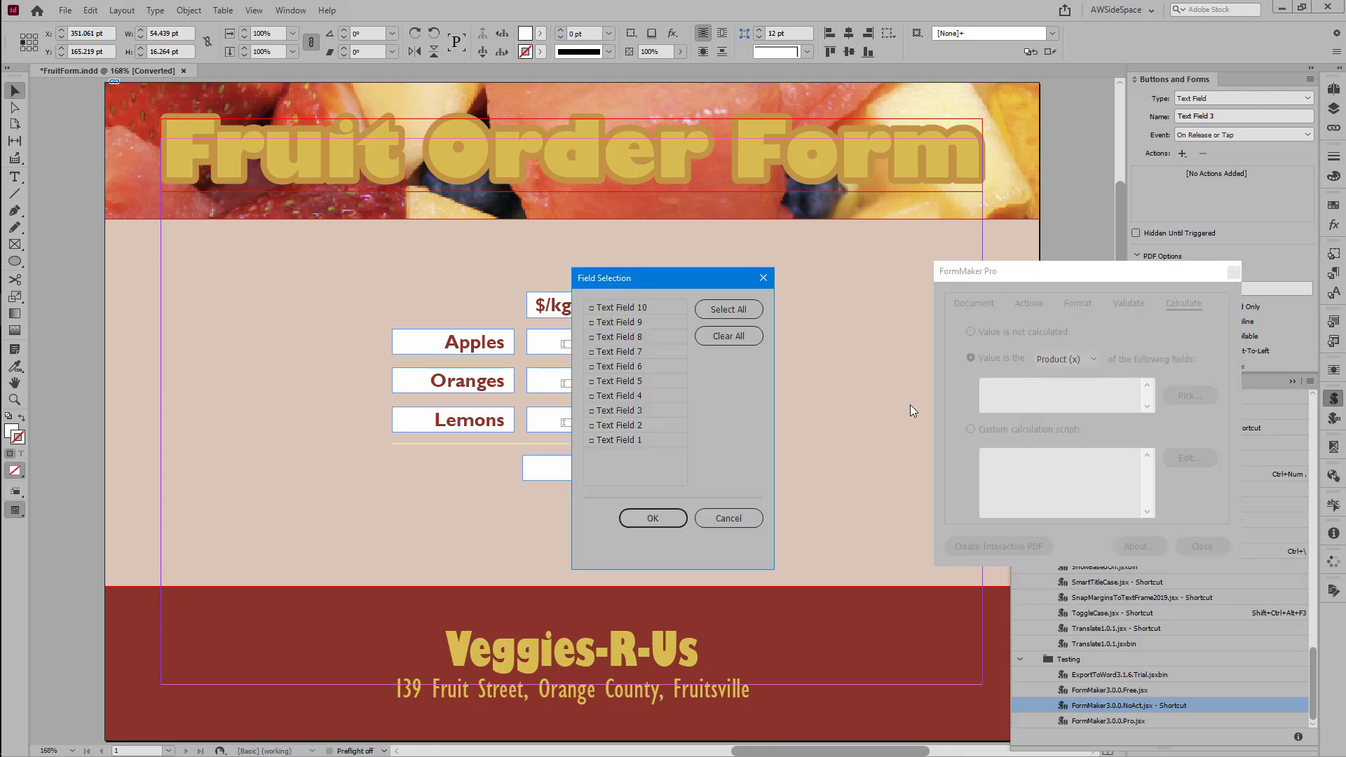
pyautogui.click(628, 439)
pyautogui.click(644, 518)
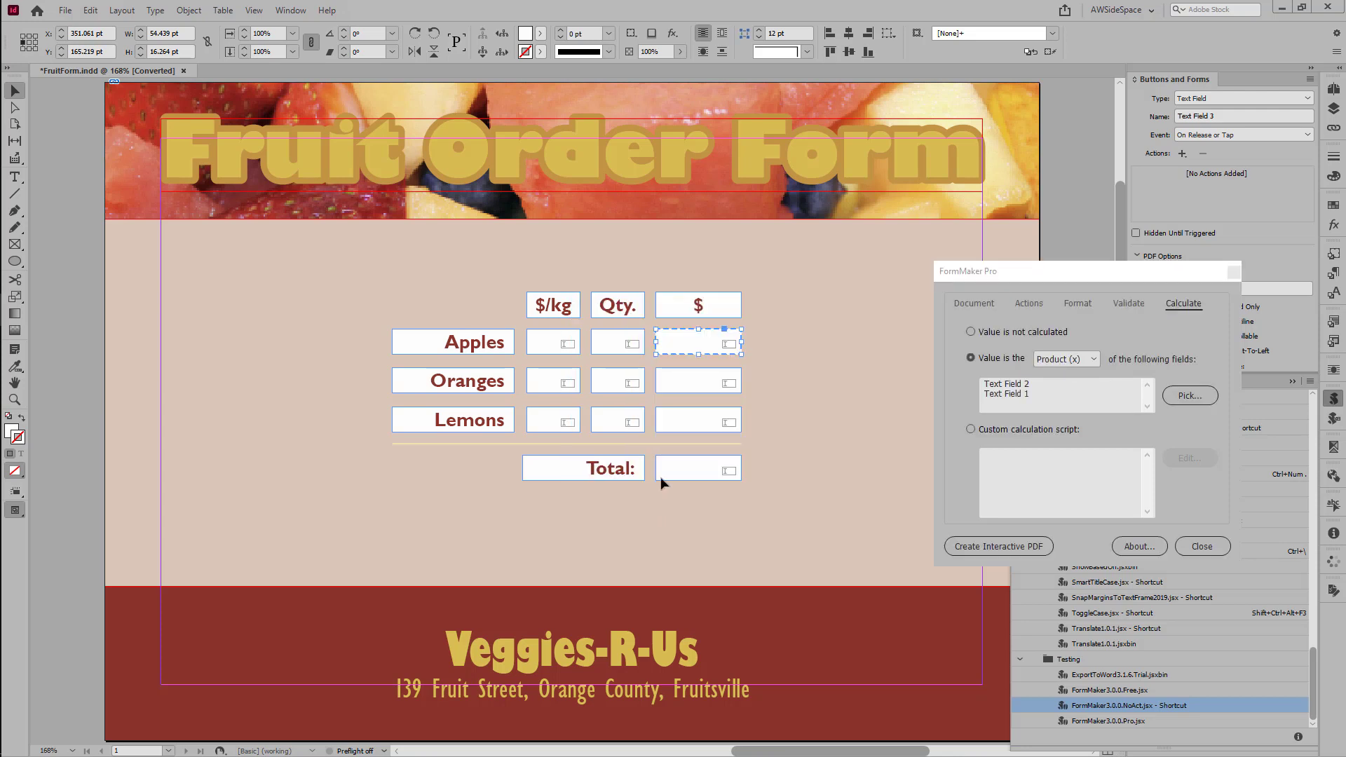
pyautogui.click(692, 387)
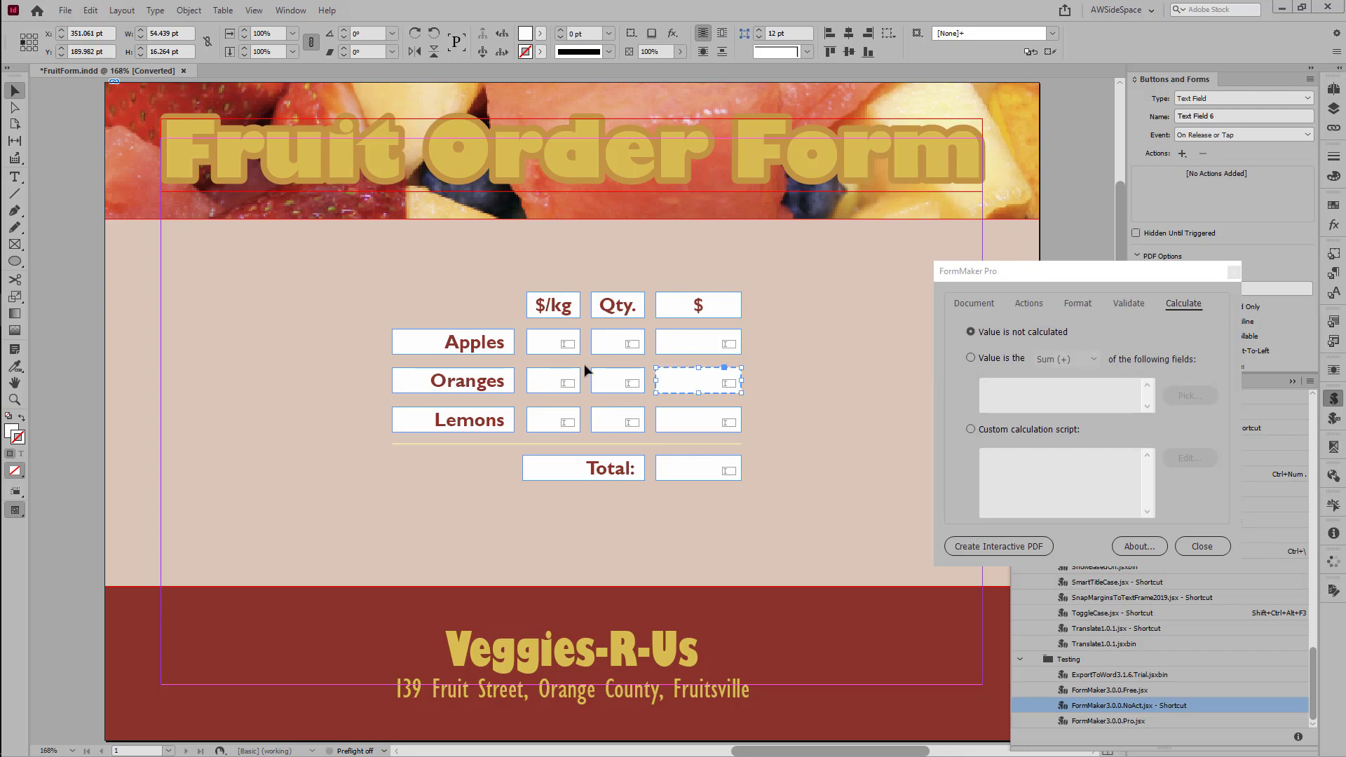
pyautogui.click(1010, 361)
pyautogui.click(1064, 359)
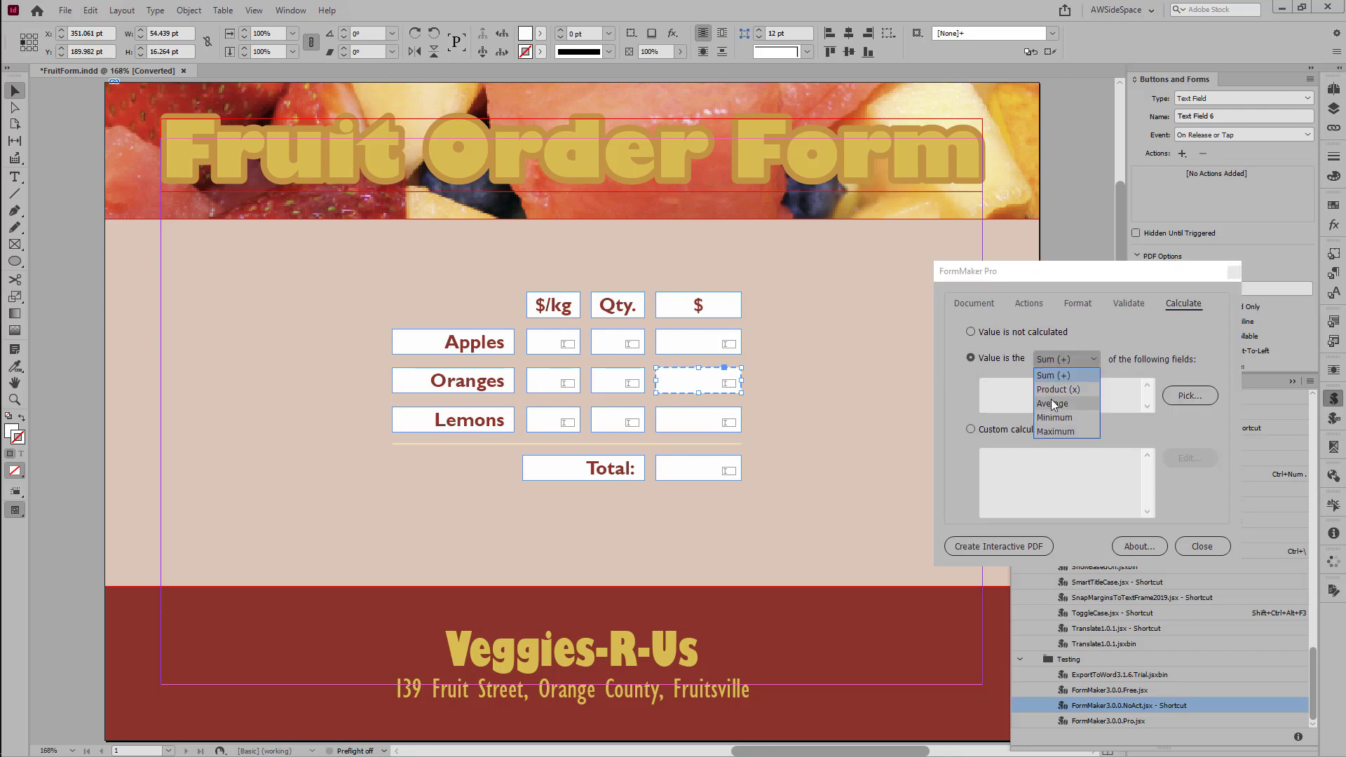
pyautogui.click(1056, 390)
pyautogui.click(1186, 396)
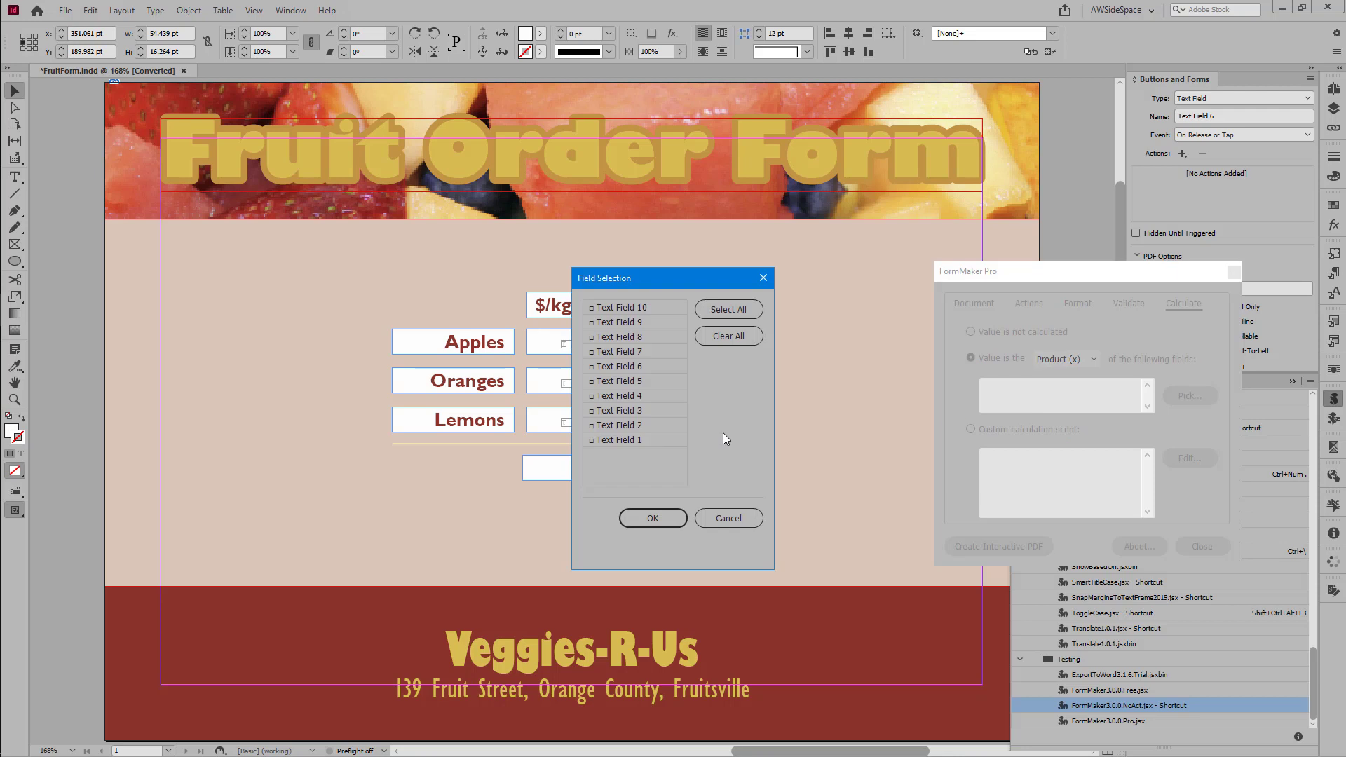
pyautogui.click(621, 395)
pyautogui.click(653, 518)
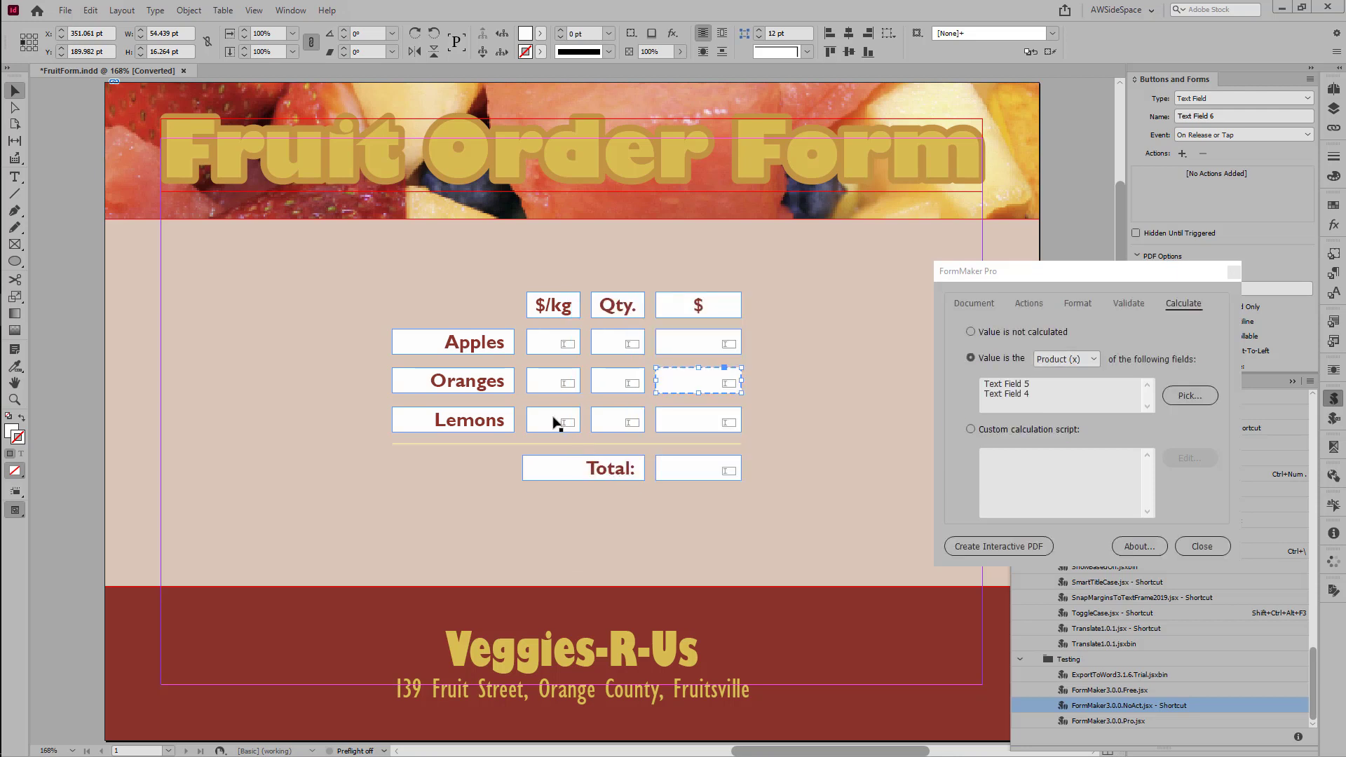
# Make the Lemons $ field the product of Text Fields 7 and 8.
pyautogui.click(702, 429)
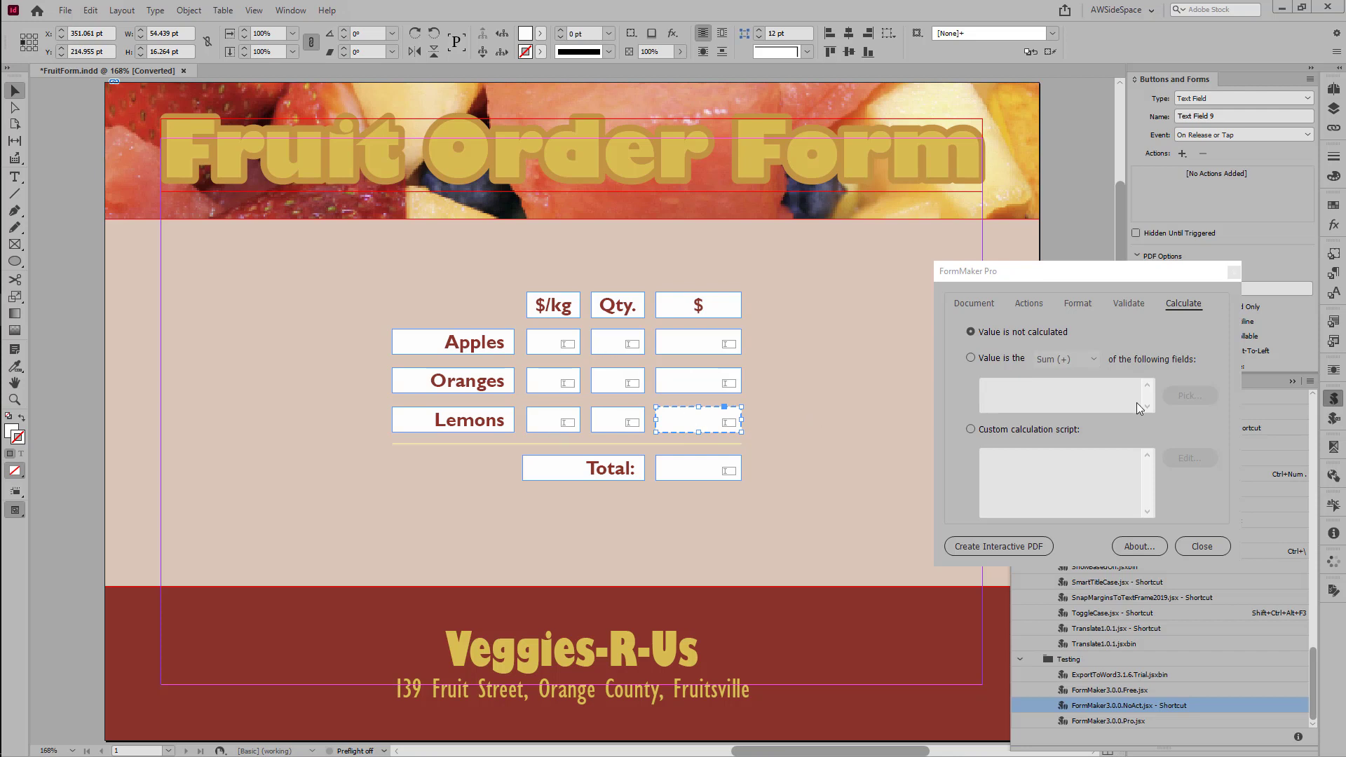
pyautogui.click(999, 359)
pyautogui.click(1056, 359)
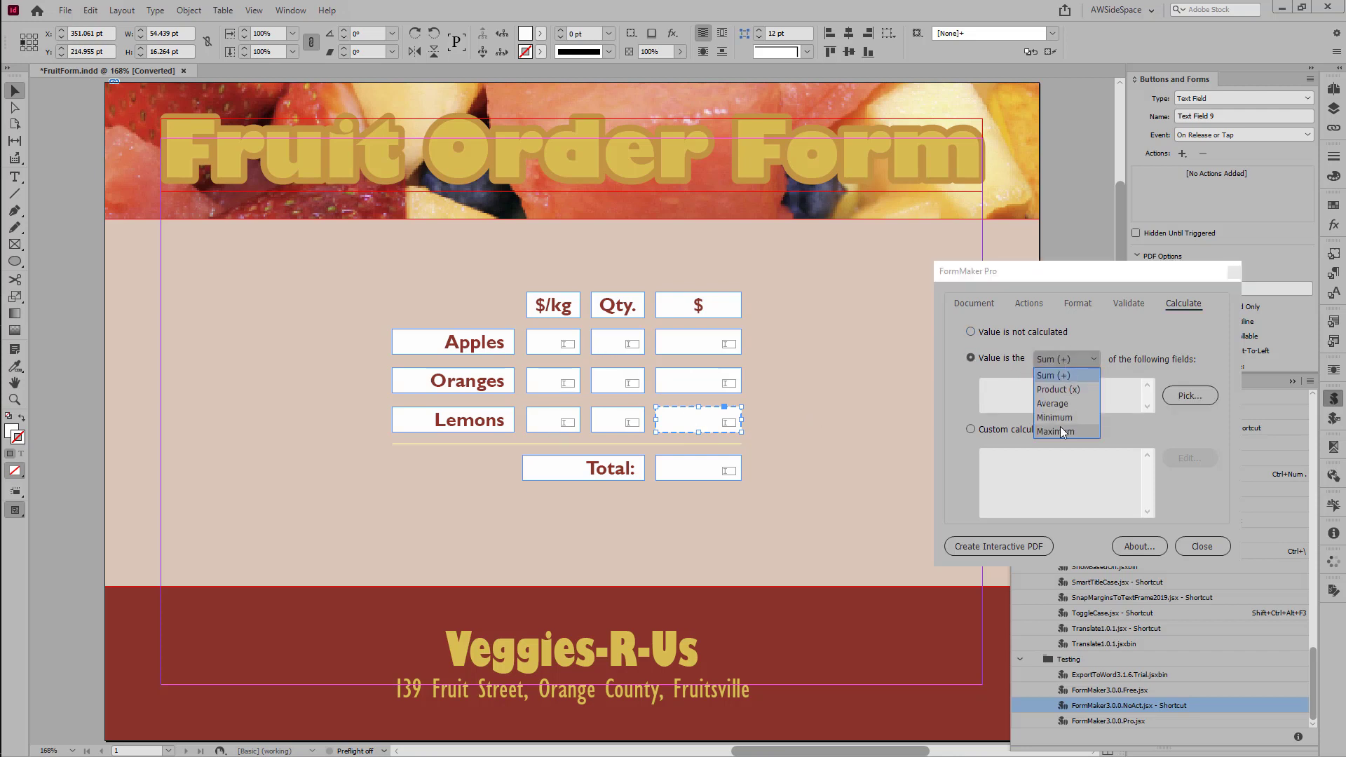
pyautogui.click(1055, 387)
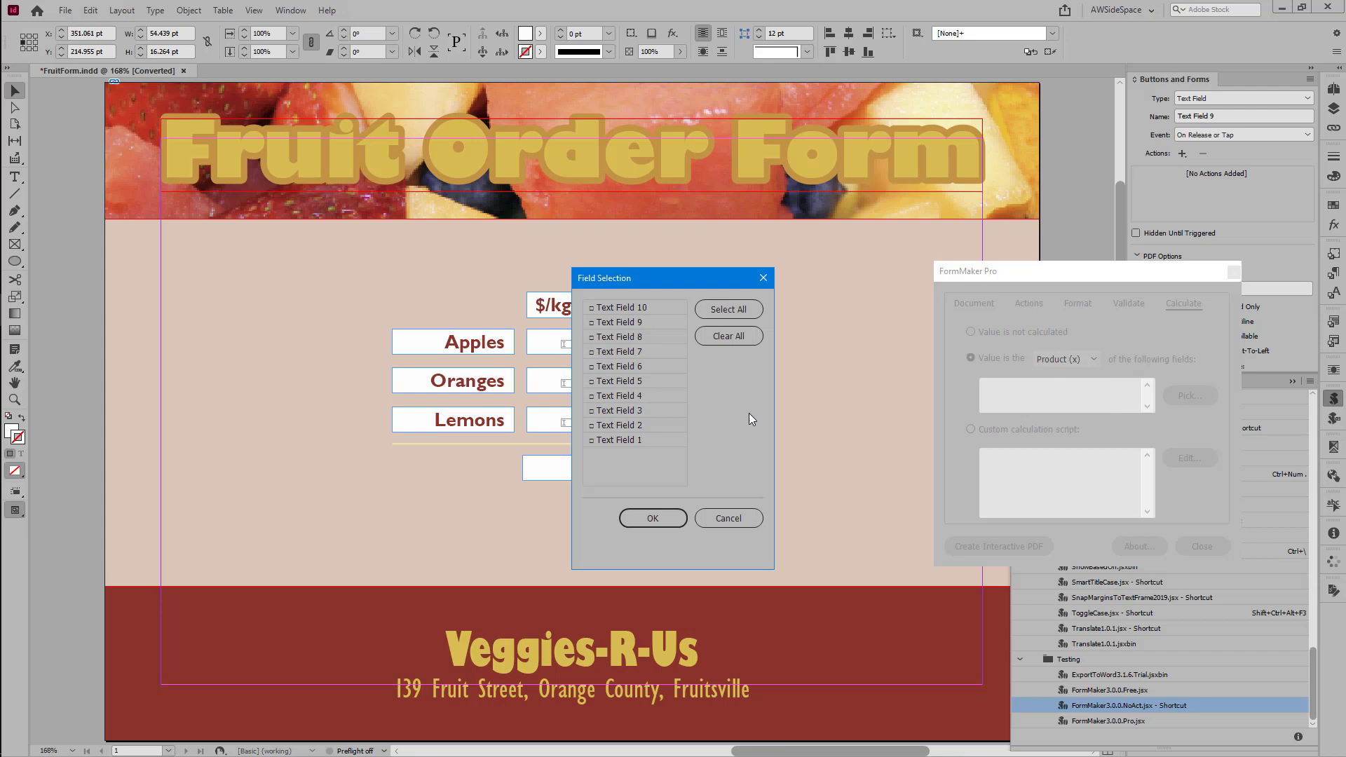
pyautogui.click(623, 349)
pyautogui.click(621, 337)
pyautogui.click(635, 515)
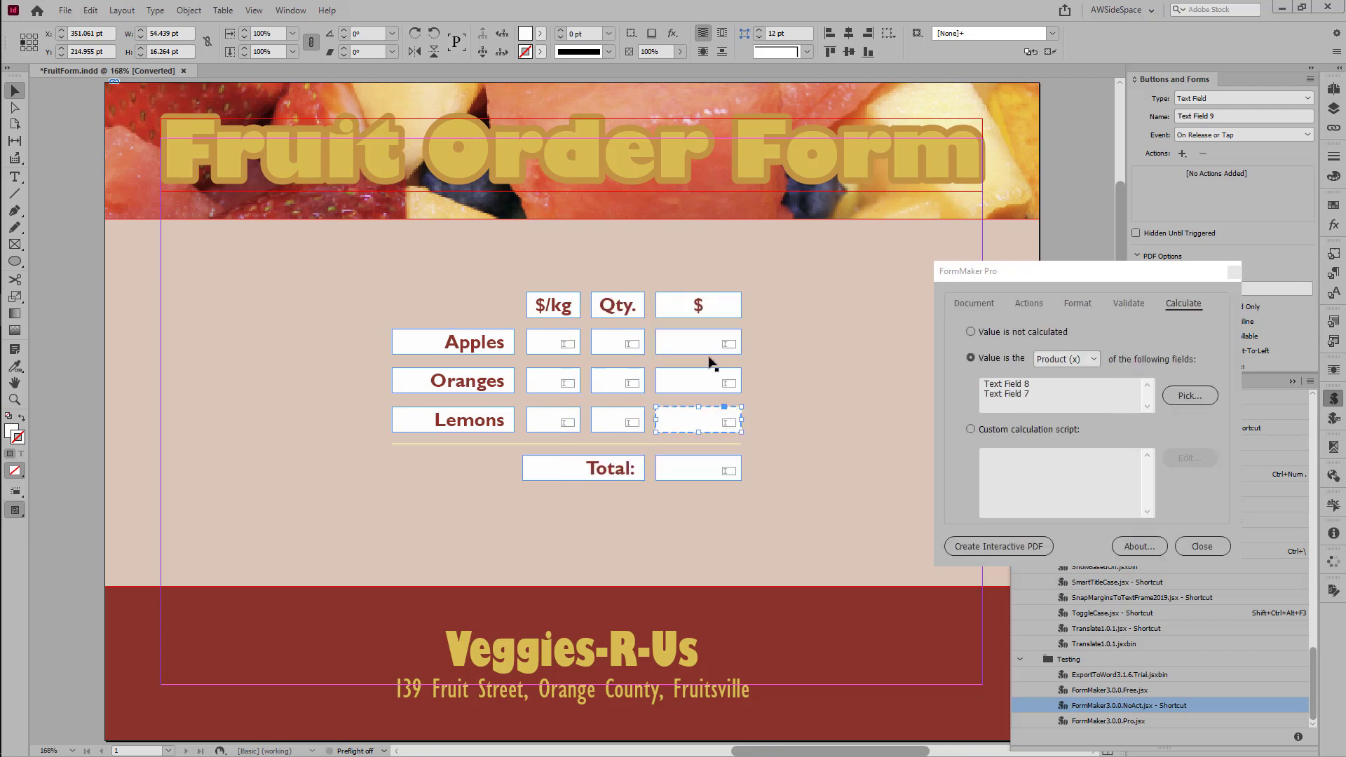
# Set the Total to the sum of Text Fields 3, 6 and 9, then start the interactive PDF export.
pyautogui.click(680, 475)
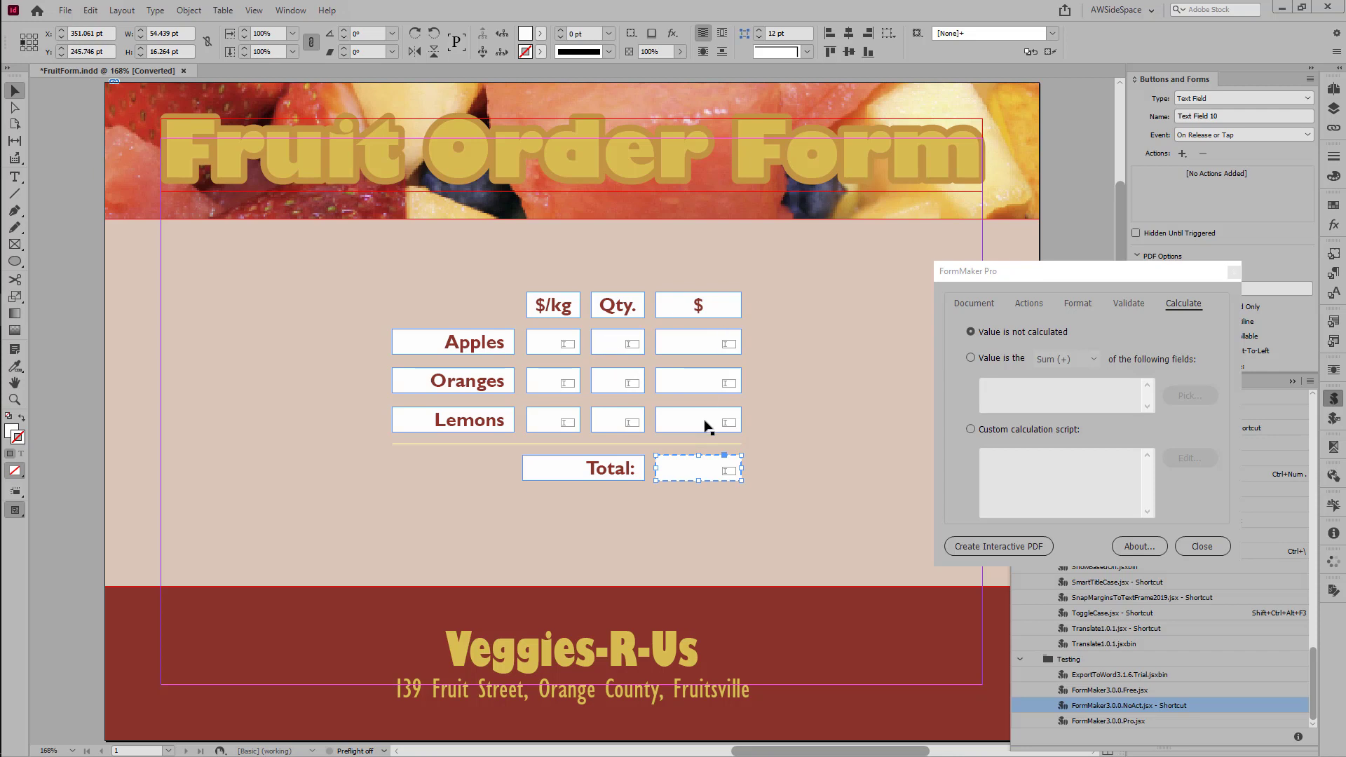
pyautogui.click(977, 351)
pyautogui.click(978, 359)
pyautogui.click(1172, 397)
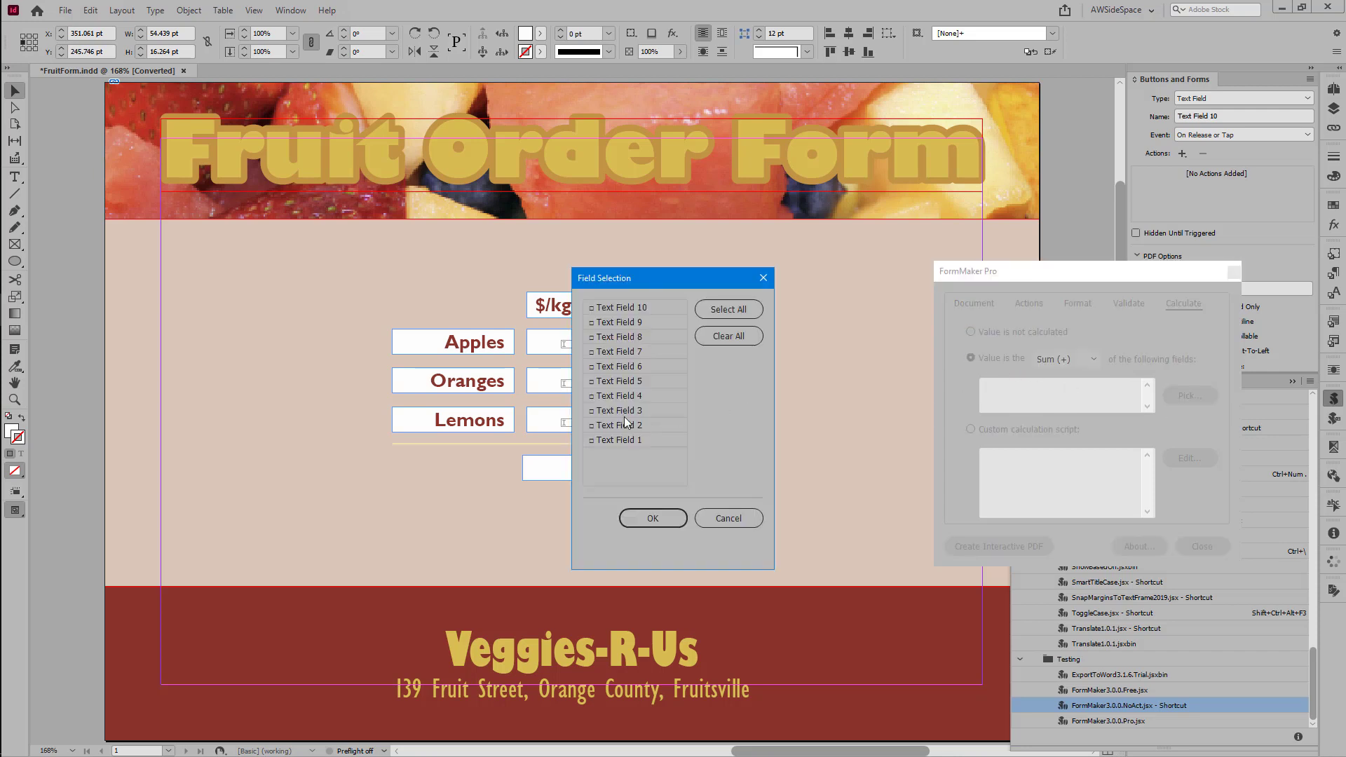
pyautogui.click(621, 412)
pyautogui.click(628, 365)
pyautogui.click(637, 323)
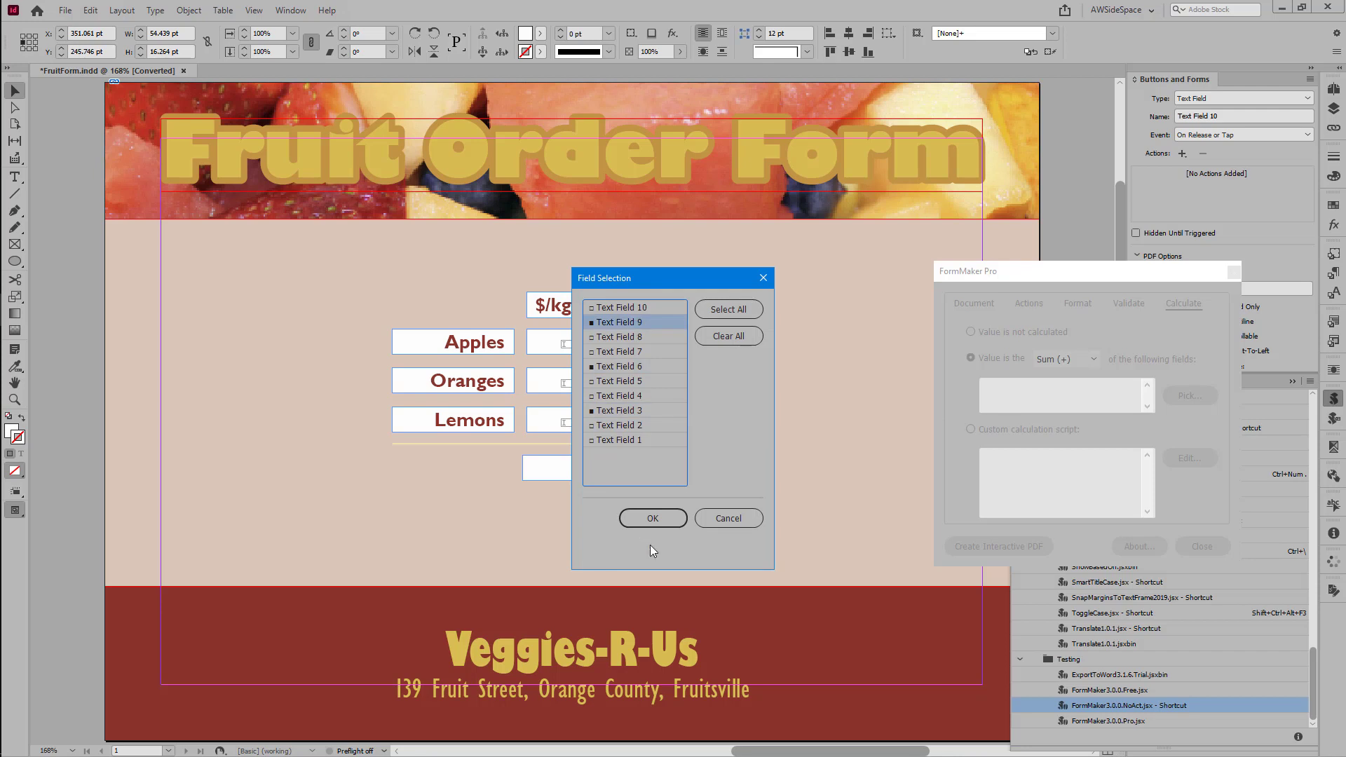
pyautogui.click(644, 517)
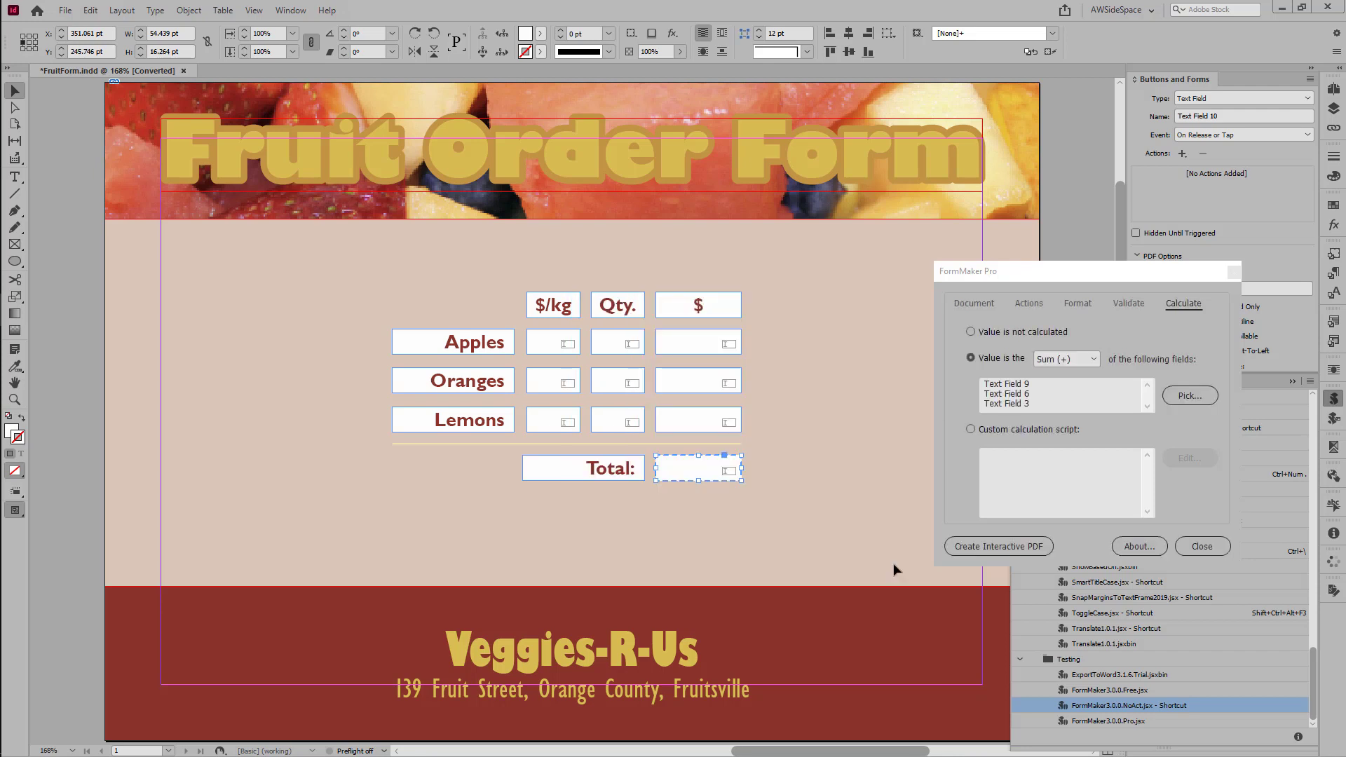
pyautogui.click(998, 546)
# Export testform3.pdf, launch FormMaker in Acrobat, and enter prices 1, 2 and 3 per kg.
pyautogui.click(730, 471)
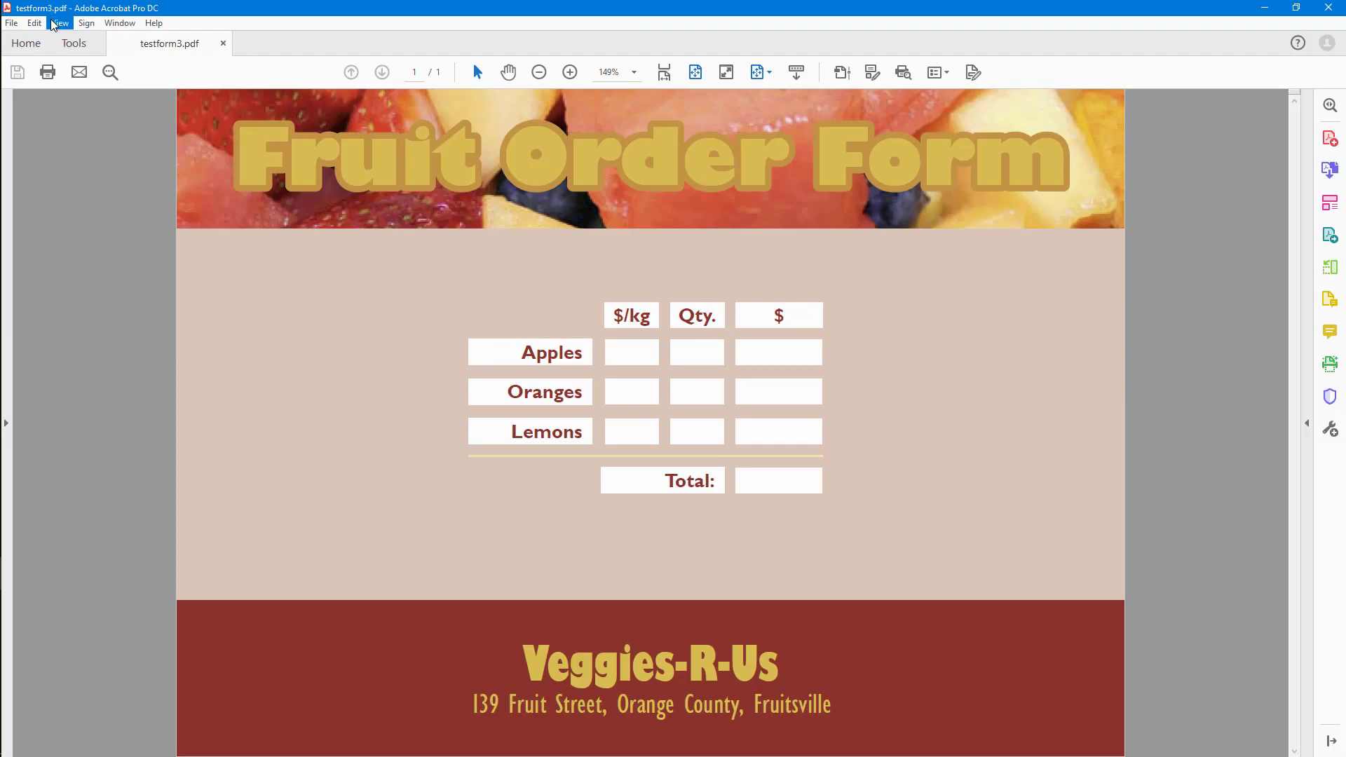
pyautogui.click(53, 23)
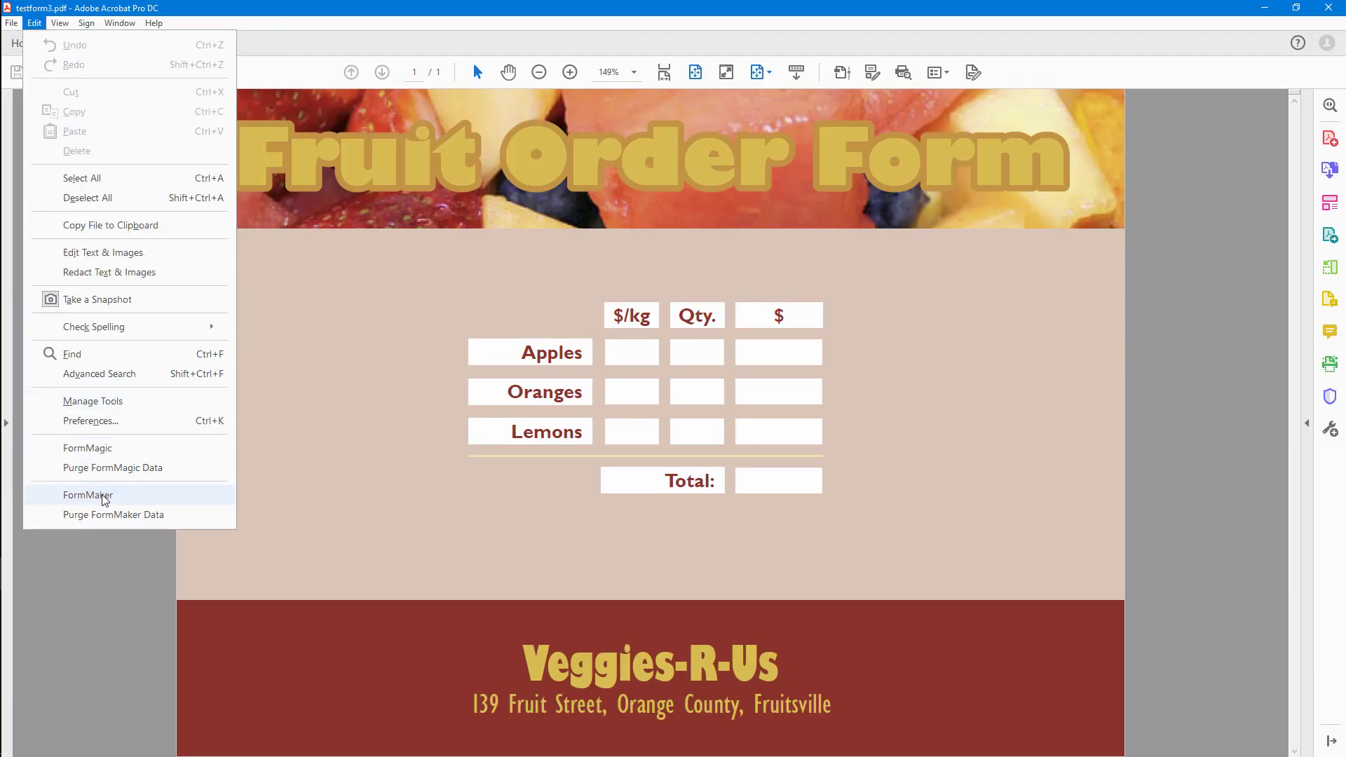
pyautogui.click(98, 492)
pyautogui.click(630, 344)
pyautogui.write('1')
pyautogui.click(631, 391)
pyautogui.write('2')
pyautogui.click(631, 431)
pyautogui.write('3')
pyautogui.click(625, 528)
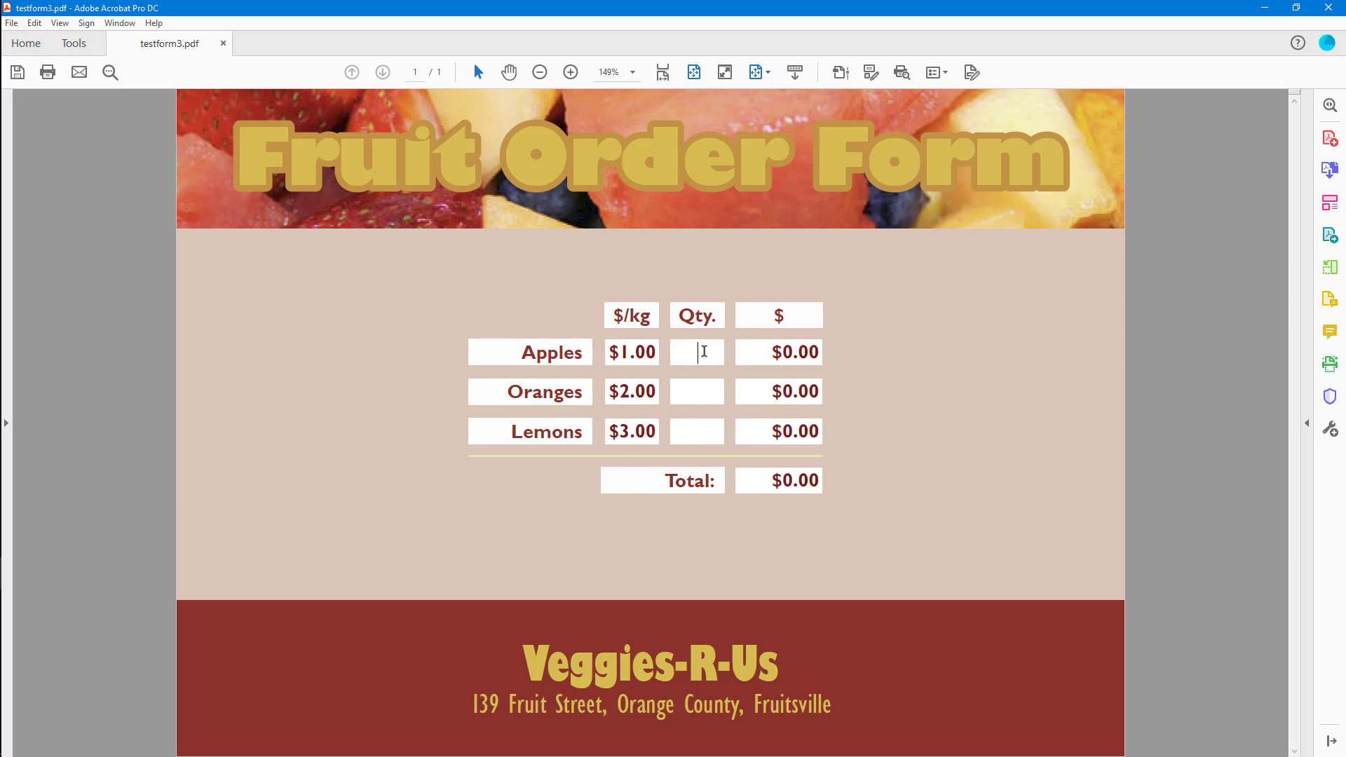
pyautogui.write('2')
# Enter quantity 2 for each fruit, giving amounts $2, $4, $6 and a $12.00 total.
pyautogui.click(698, 389)
pyautogui.write('2')
pyautogui.click(701, 429)
pyautogui.write('2')
pyautogui.click(669, 558)
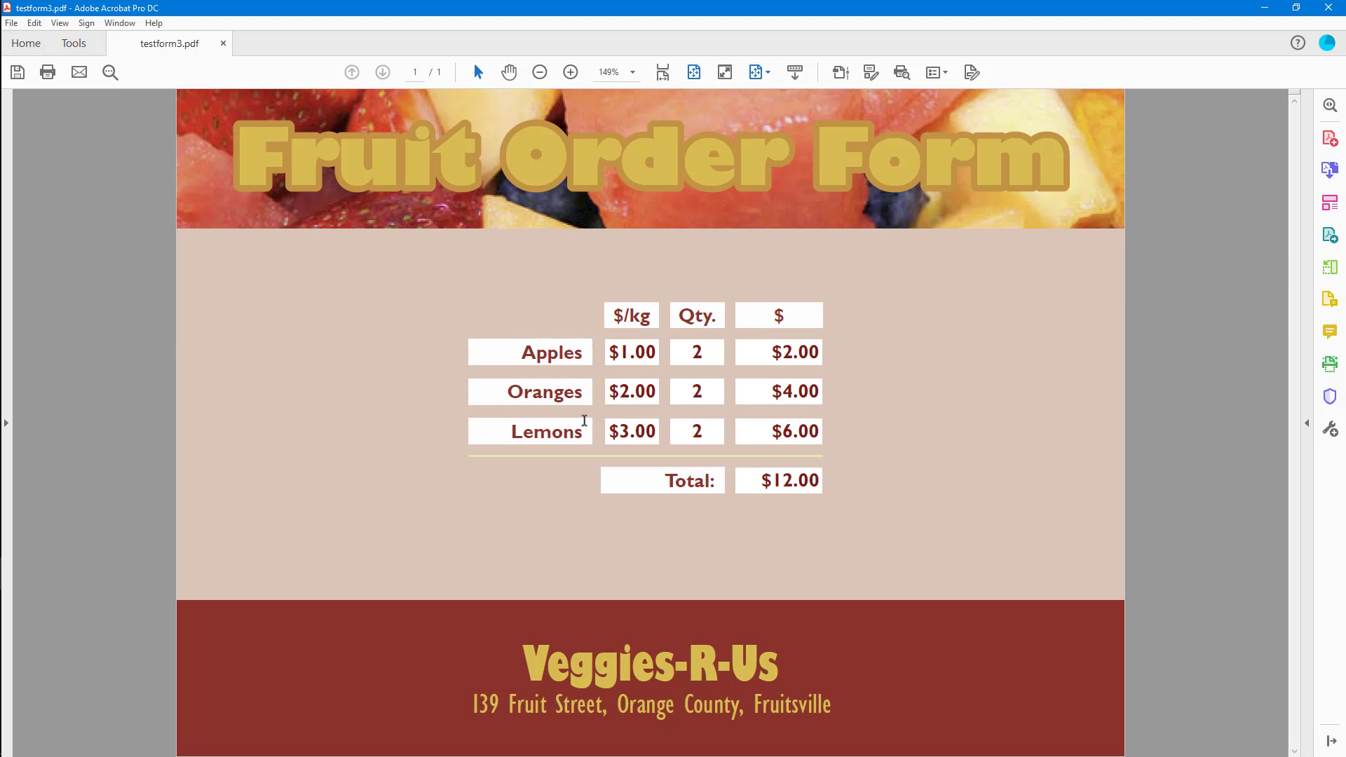
pyautogui.doubleClick(696, 431)
pyautogui.click(511, 589)
# Close Acrobat and give the Lemons Qty field a new, empty custom calculation script.
pyautogui.click(1328, 8)
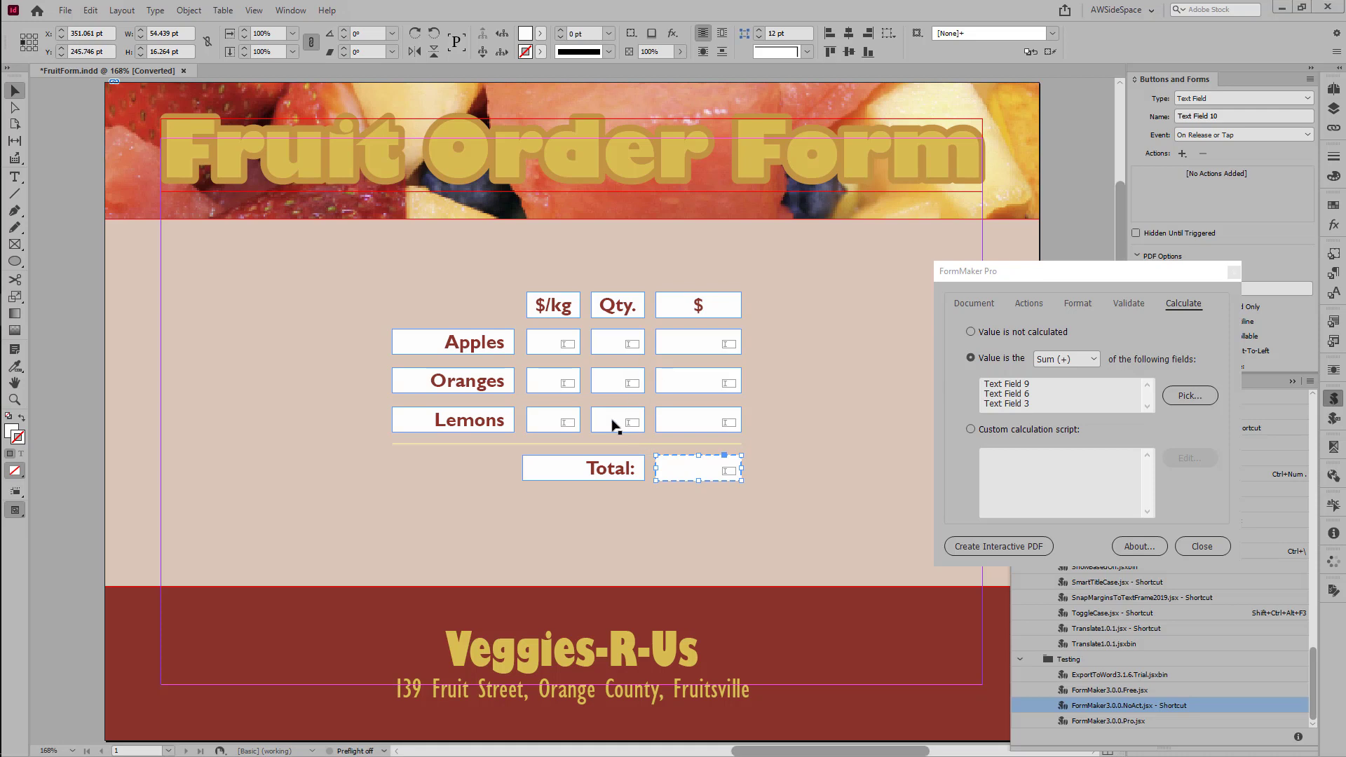
pyautogui.click(615, 425)
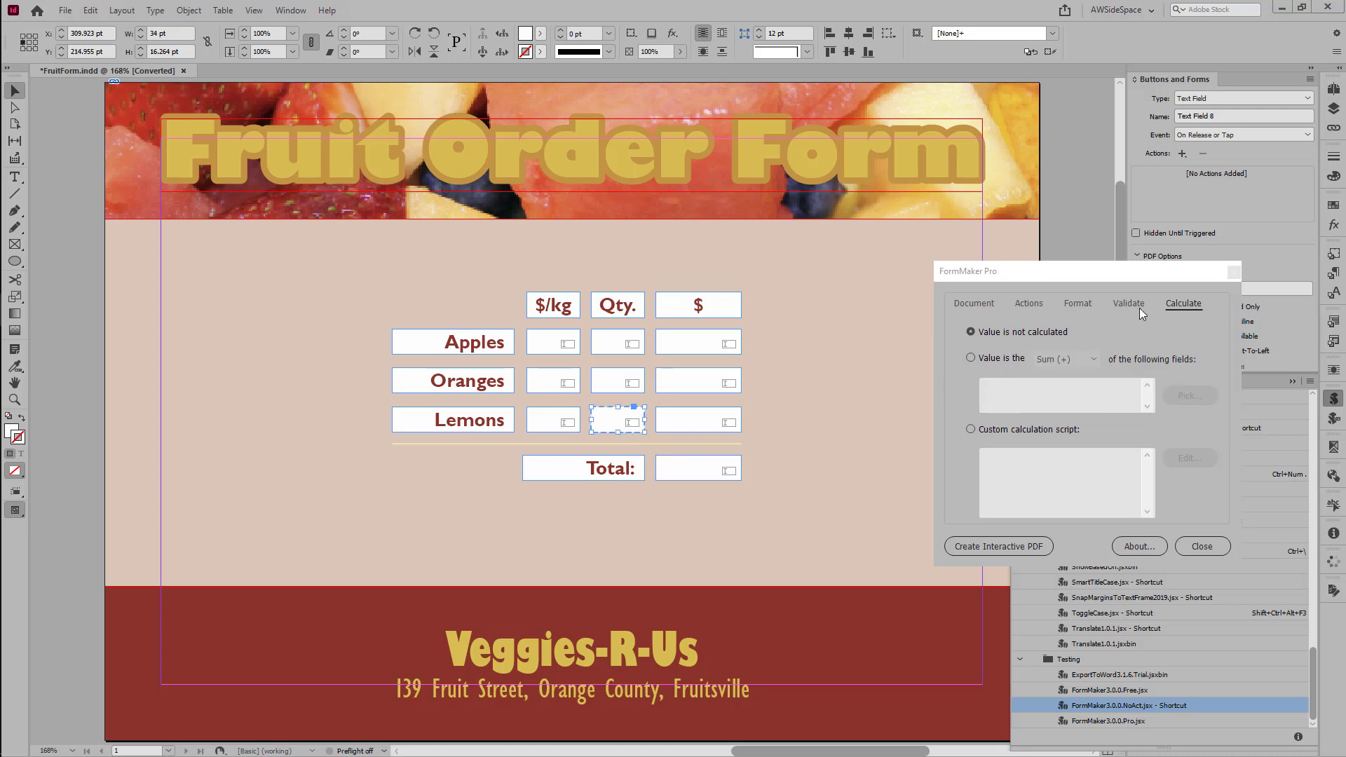
pyautogui.click(1180, 304)
pyautogui.click(1011, 431)
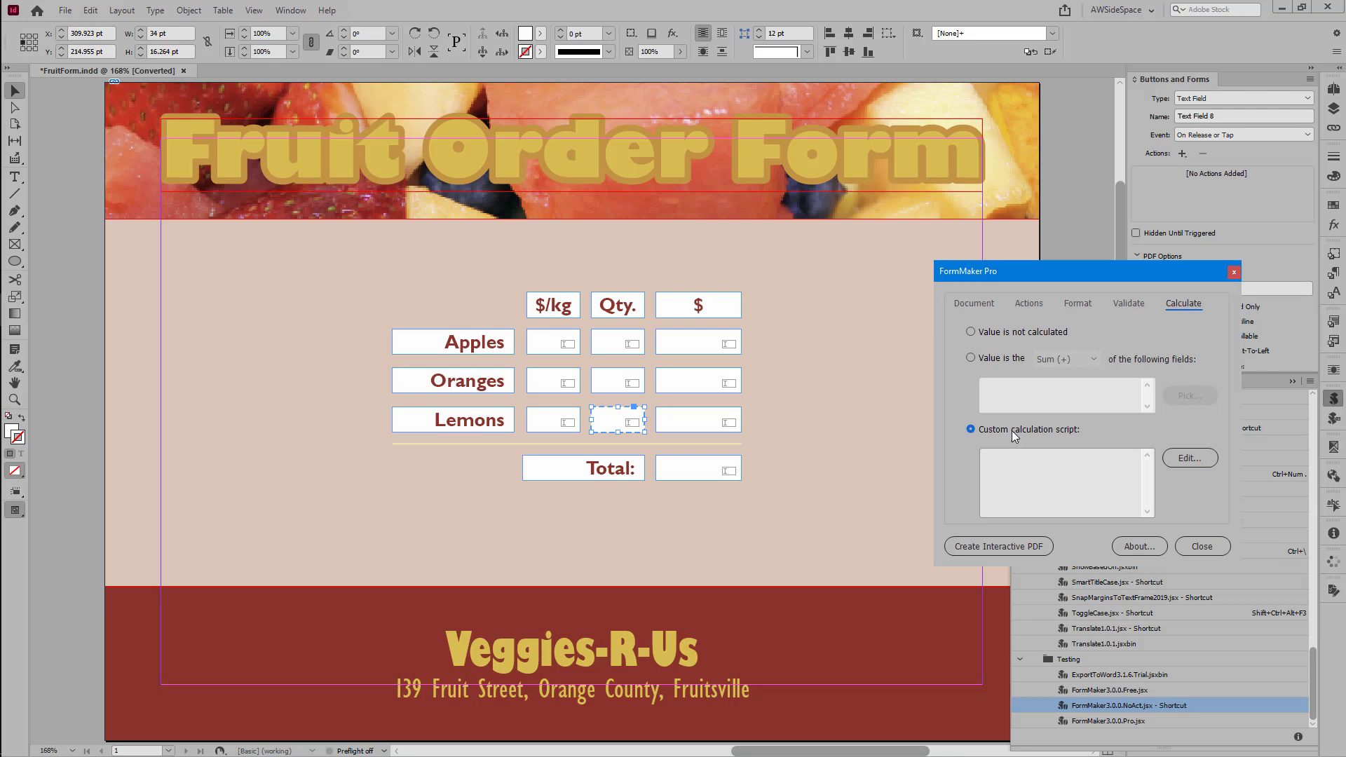
pyautogui.click(1189, 460)
pyautogui.moveTo(744, 280); pyautogui.dragTo(1014, 326)
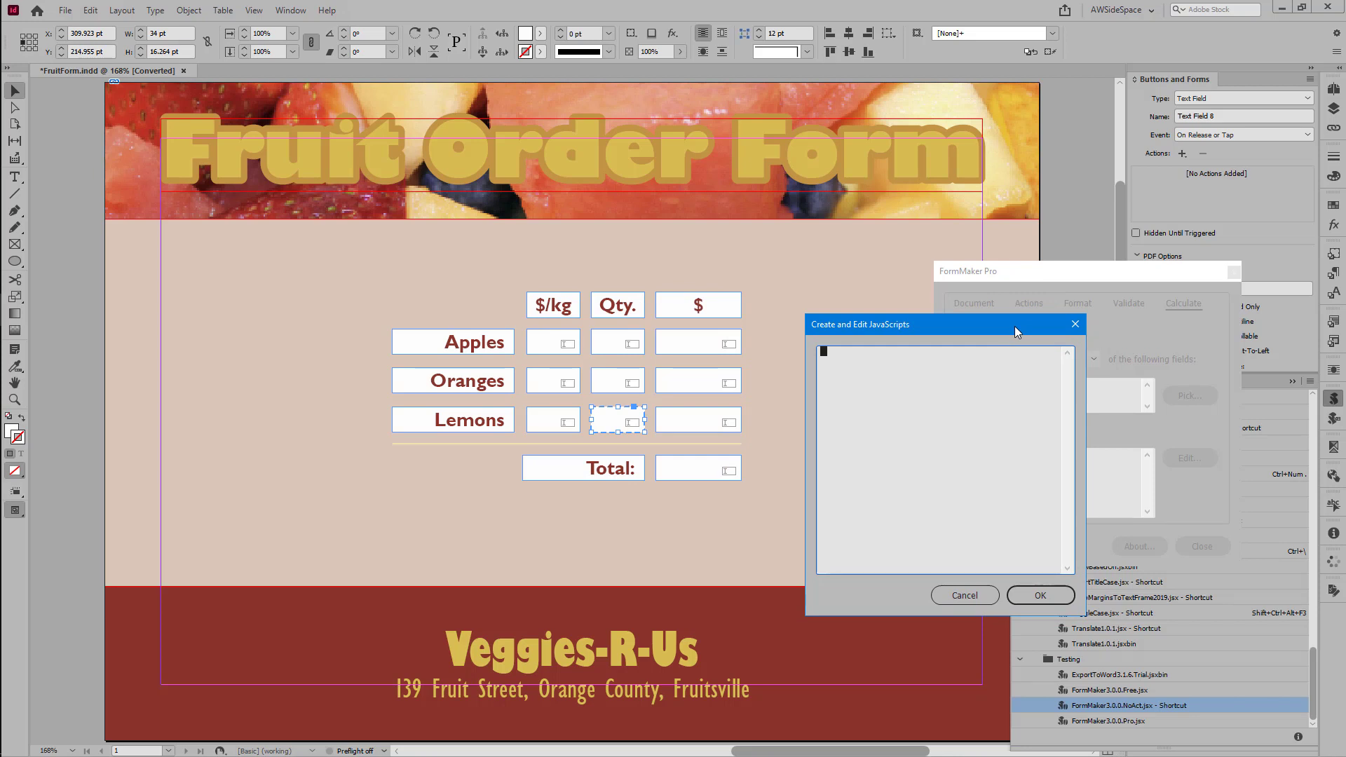
pyautogui.write('v')
pyautogui.write('1 = ')
pyautogui.write('this.')
pyautogui.write('getF')
pyautogui.write('ield(')
pyautogui.write('"Text Field 2").value;')
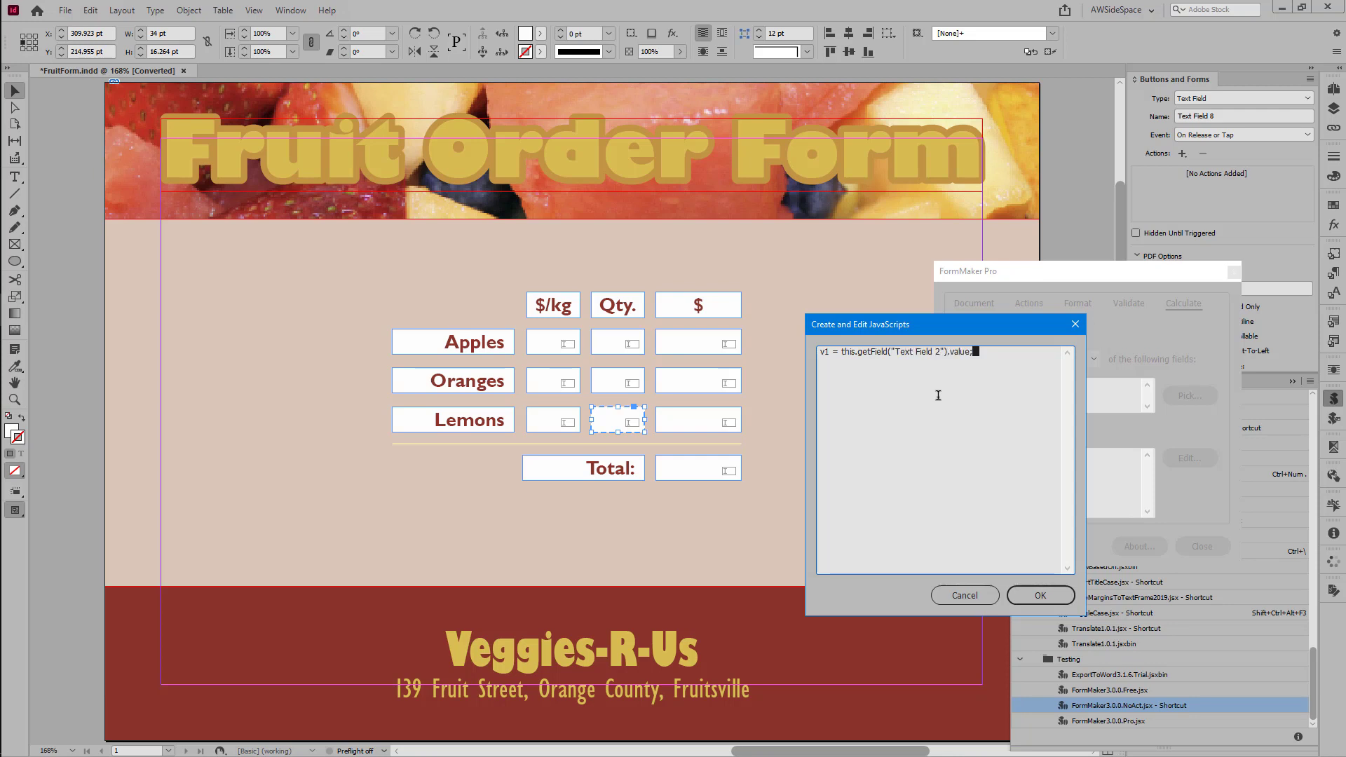
# Write the if block that reads two quantities and hides Text Fields 7, 8 and 9 above 10.
pyautogui.press('Return')
pyautogui.write('v2 = this.getField("Te')
pyautogui.write('xt Field')
pyautogui.write(' 5").')
pyautogui.write('value;')
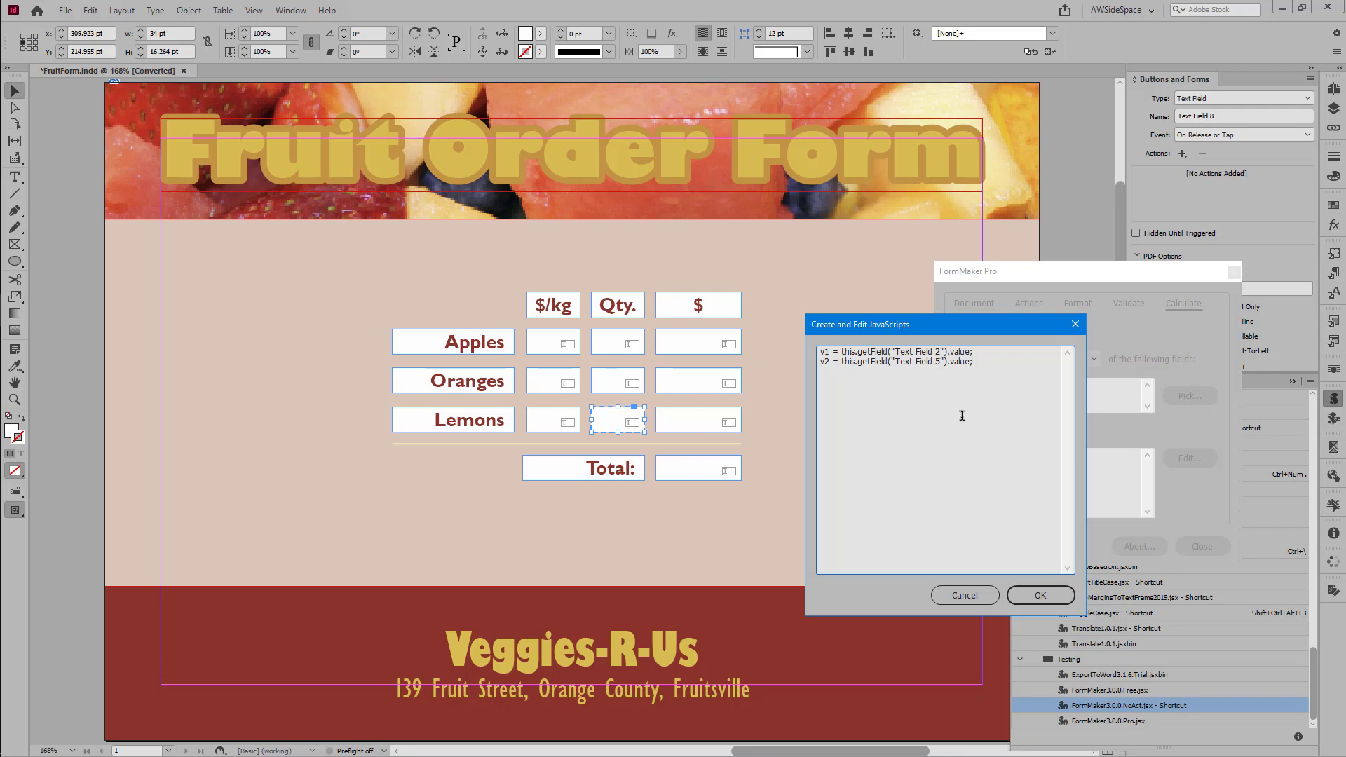
pyautogui.press('Return')
pyautogui.write('v1 + v2 > ')
pyautogui.write('10){')
pyautogui.press('Return')
pyautogui.write('this.getField')
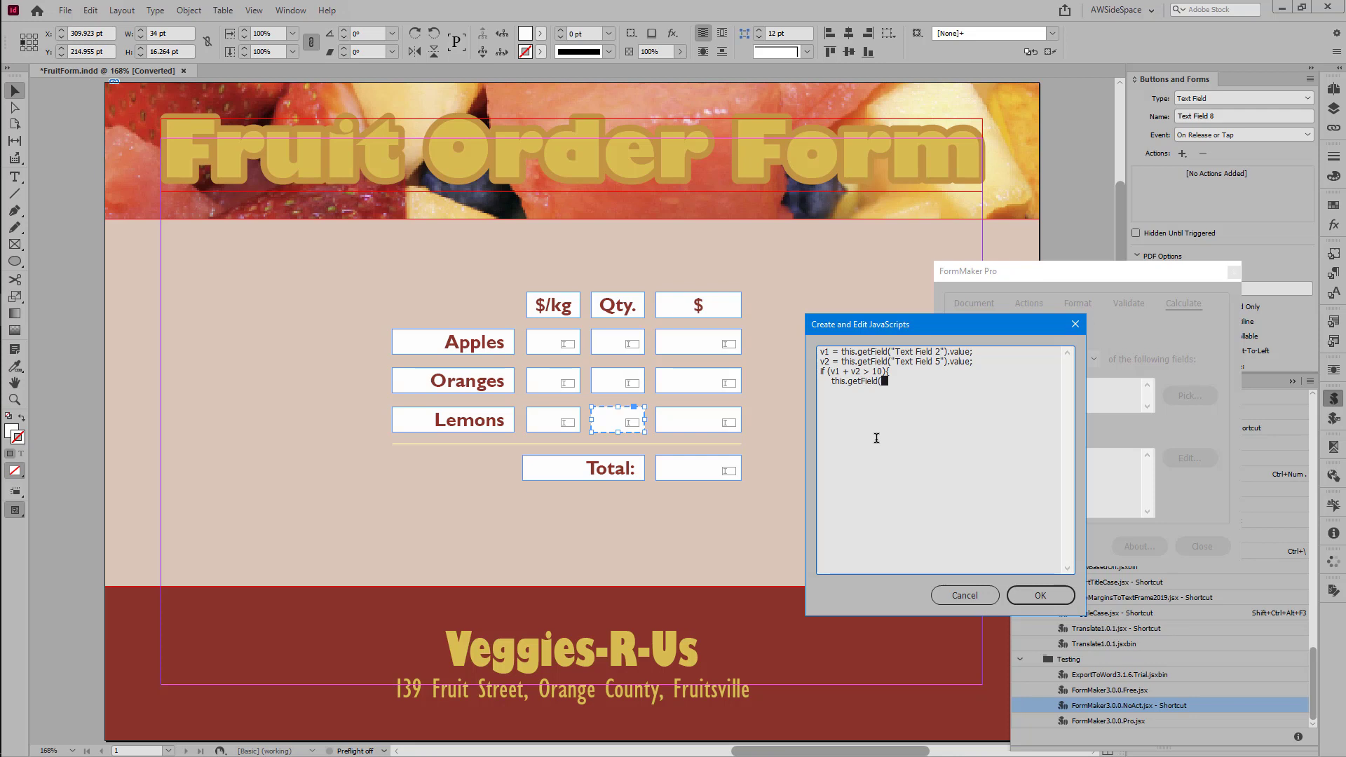
pyautogui.write('("Text Field 7")')
pyautogui.write('.hidden ')
pyautogui.write('= true;')
pyautogui.hotkey('shift', 'Home')
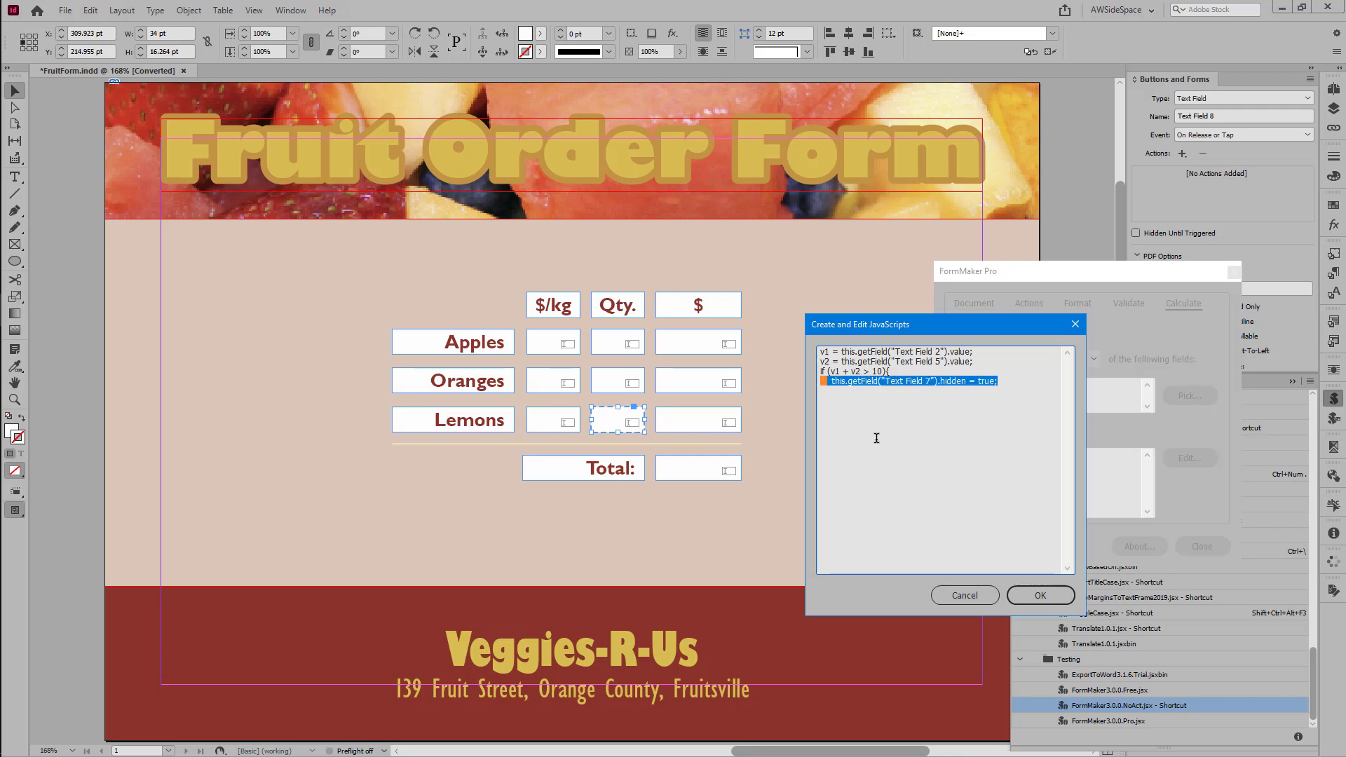
pyautogui.hotkey('ctrl', 'c')
pyautogui.press('End')
pyautogui.hotkey('ctrl', 'v')
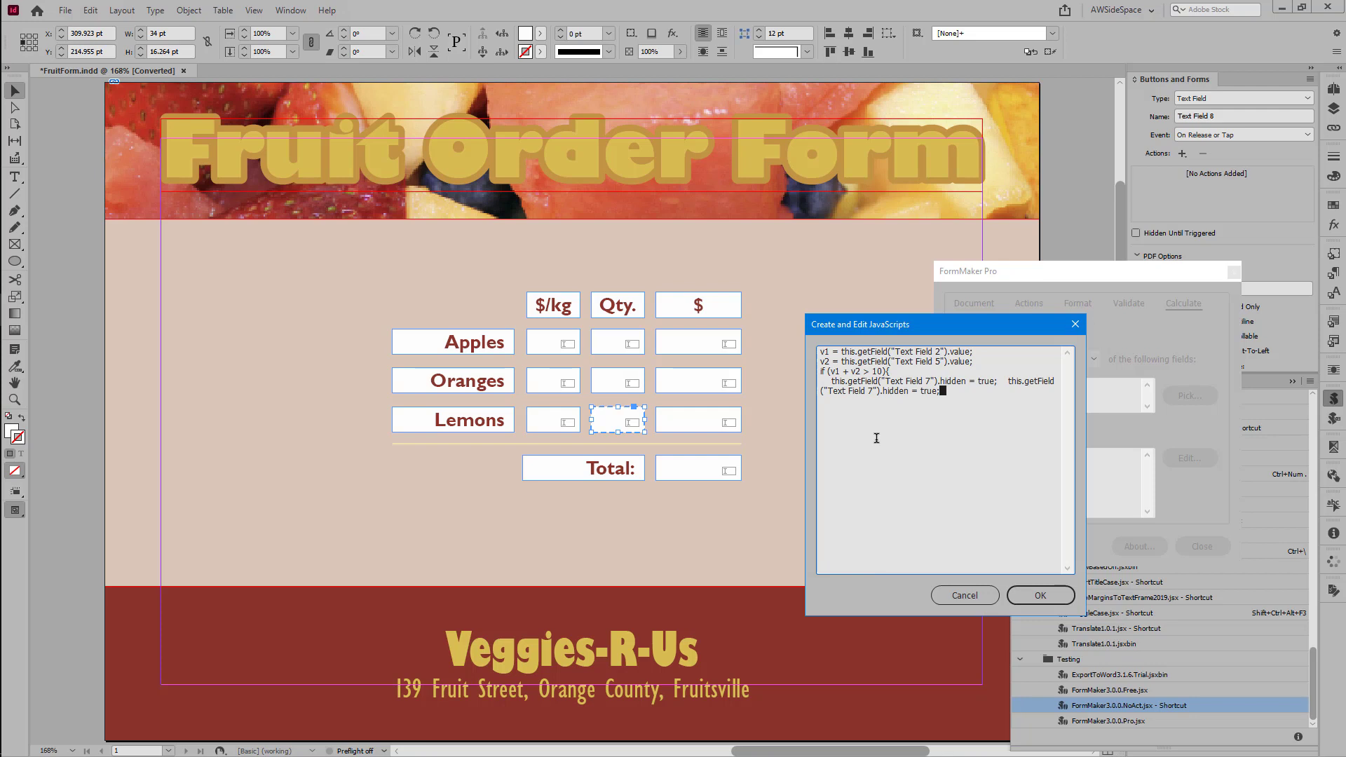
pyautogui.hotkey('ctrl', 'z')
pyautogui.press('End')
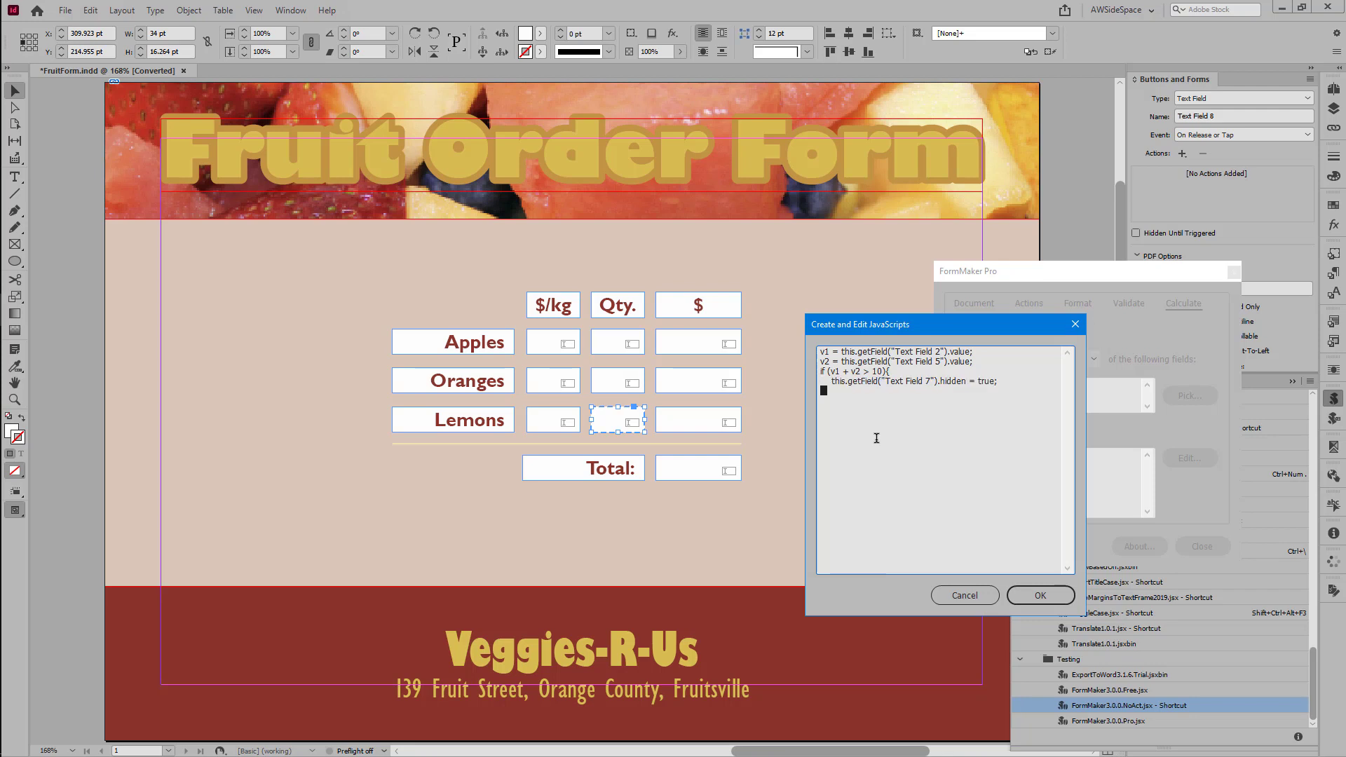
pyautogui.hotkey('ctrl', 'v')
pyautogui.press('Return')
pyautogui.hotkey('ctrl', 'v')
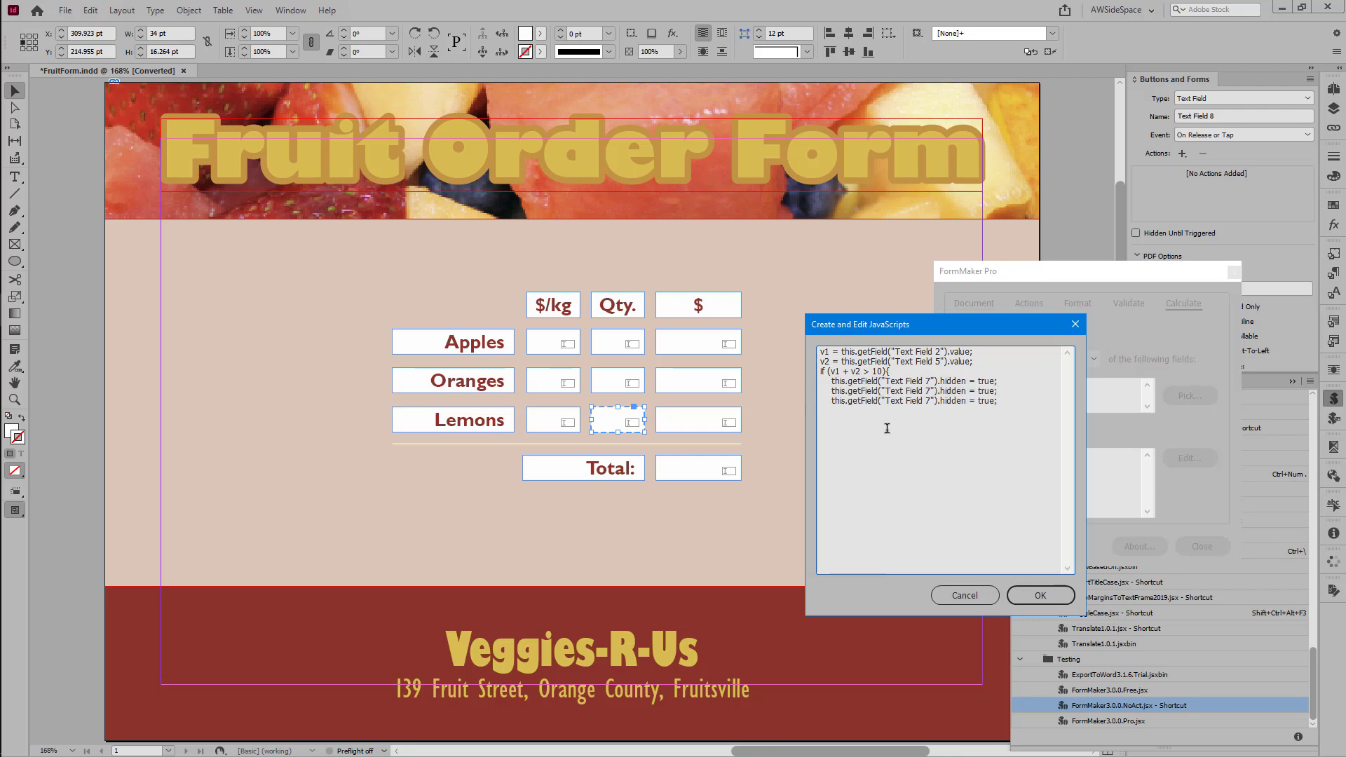
pyautogui.doubleClick(930, 391)
pyautogui.write('8')
pyautogui.press('Down')
pyautogui.hotkey('shift', 'Left')
# Add the else block setting hidden to false for Text Fields 7, 8 and 9.
pyautogui.press('End')
pyautogui.press('Return')
pyautogui.write('}')
pyautogui.press('Return')
pyautogui.write('else {')
pyautogui.press('Return')
pyautogui.write('his.getField("Text Field 7").hidden = false')
pyautogui.hotkey('shift', 'Home')
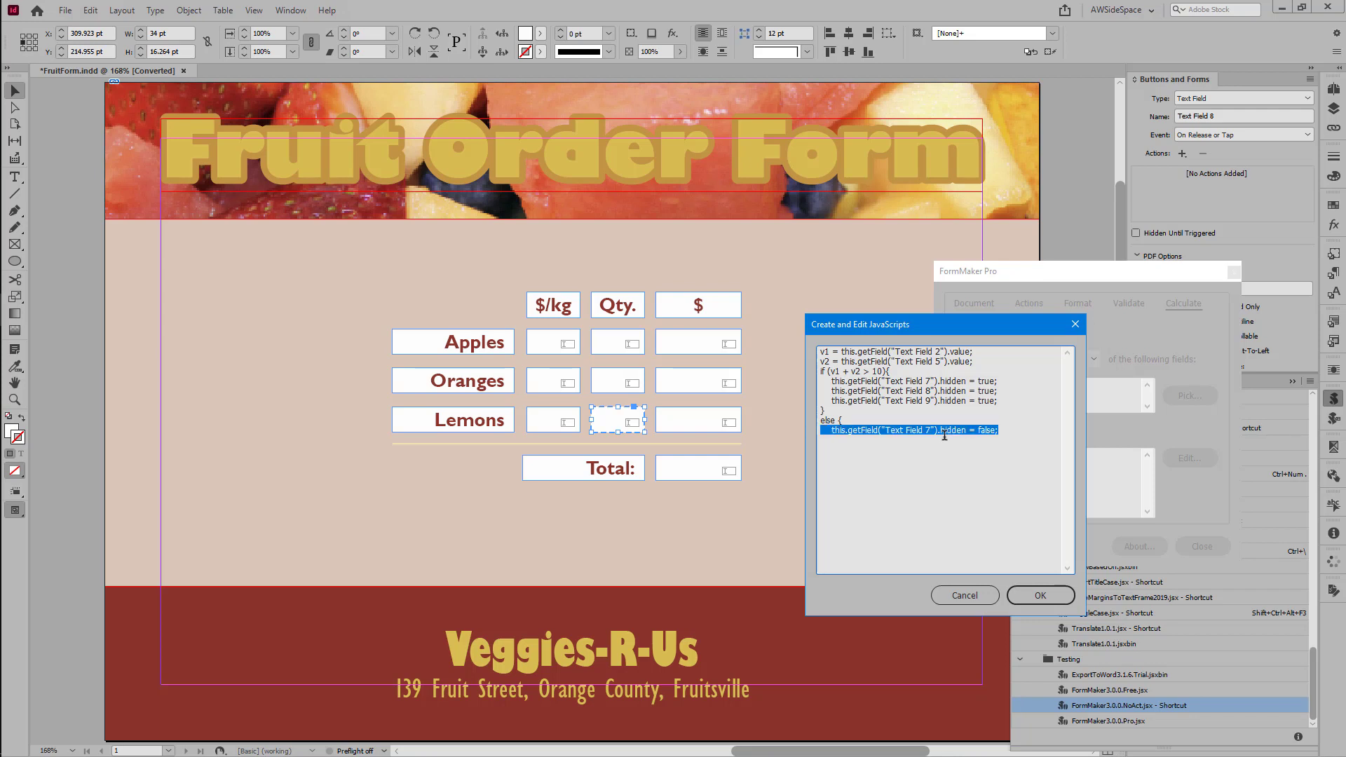
pyautogui.hotkey('ctrl', 'c')
pyautogui.hotkey('ctrl', 'v')
pyautogui.press('Return')
pyautogui.hotkey('ctrl', 'v')
pyautogui.press('Return')
pyautogui.hotkey('ctrl', 'v')
pyautogui.press('Return')
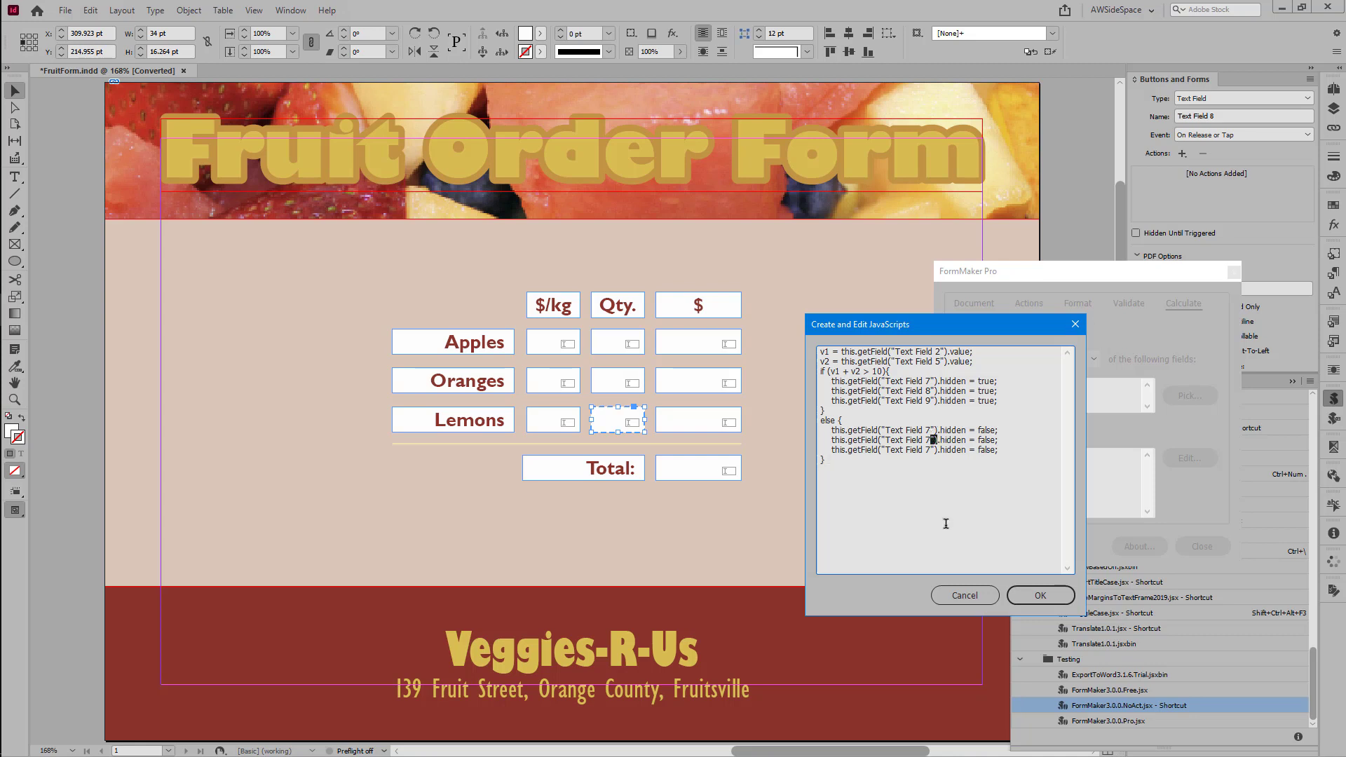
pyautogui.write('8')
pyautogui.press('Down')
pyautogui.hotkey('shift', 'Left')
pyautogui.write('9')
# Confirm the lemon-hiding script and re-export the form as interactive PDF testform3.pdf.
pyautogui.click(1040, 595)
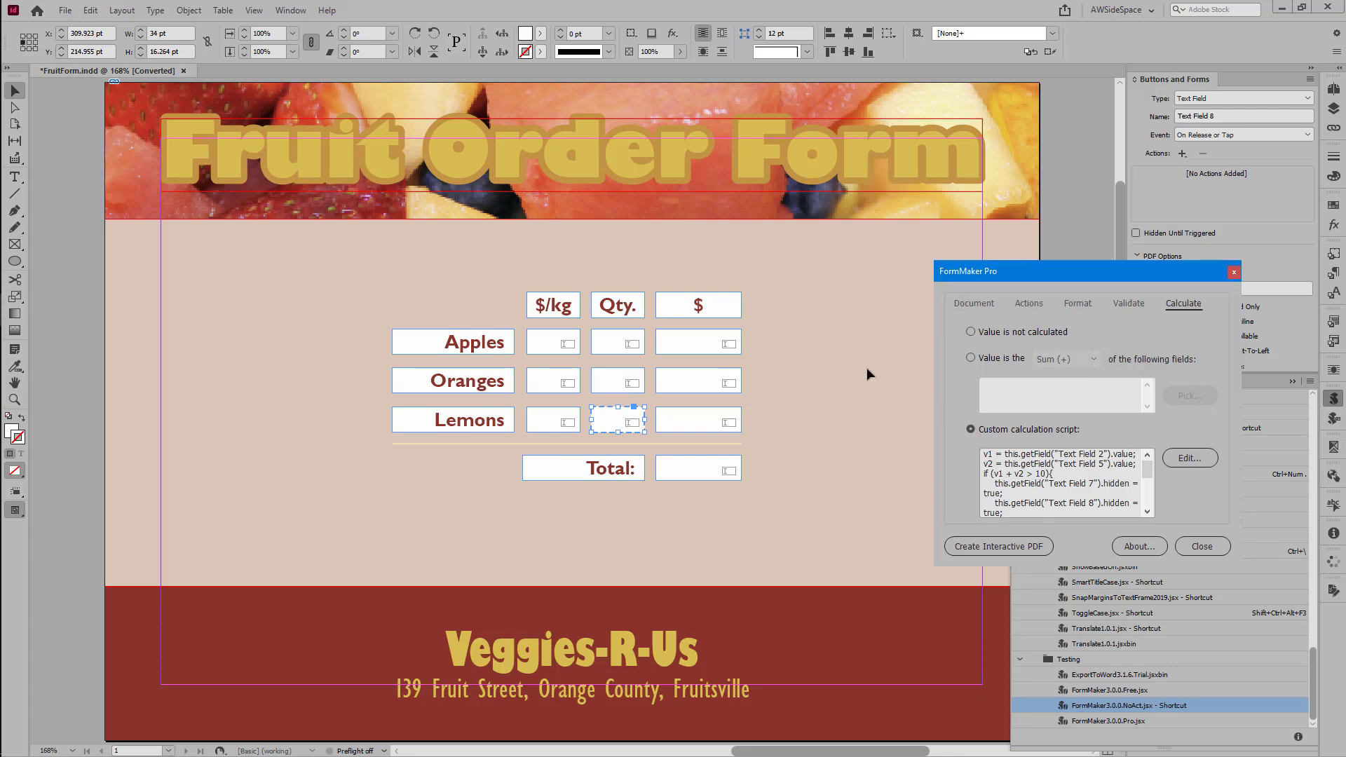
pyautogui.click(617, 380)
pyautogui.click(620, 346)
pyautogui.click(616, 422)
pyautogui.click(965, 547)
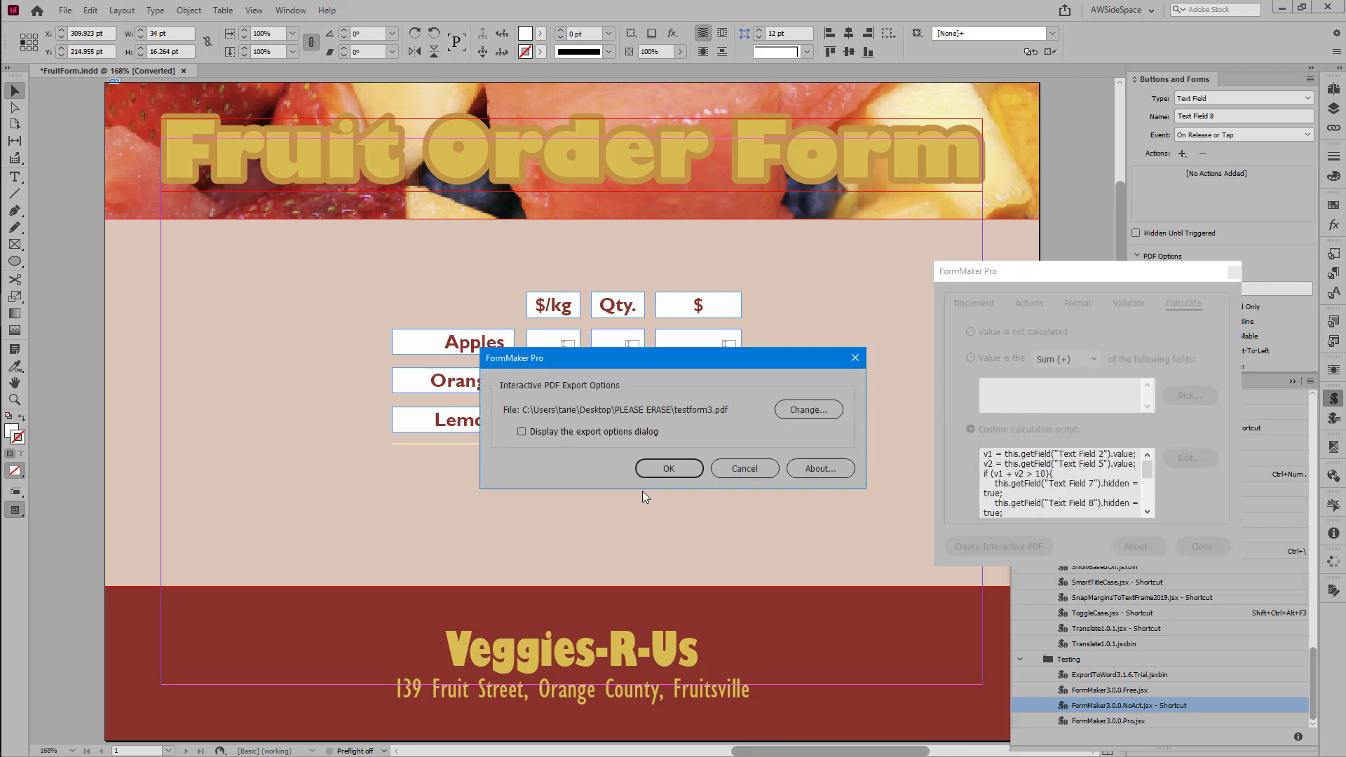
pyautogui.click(666, 470)
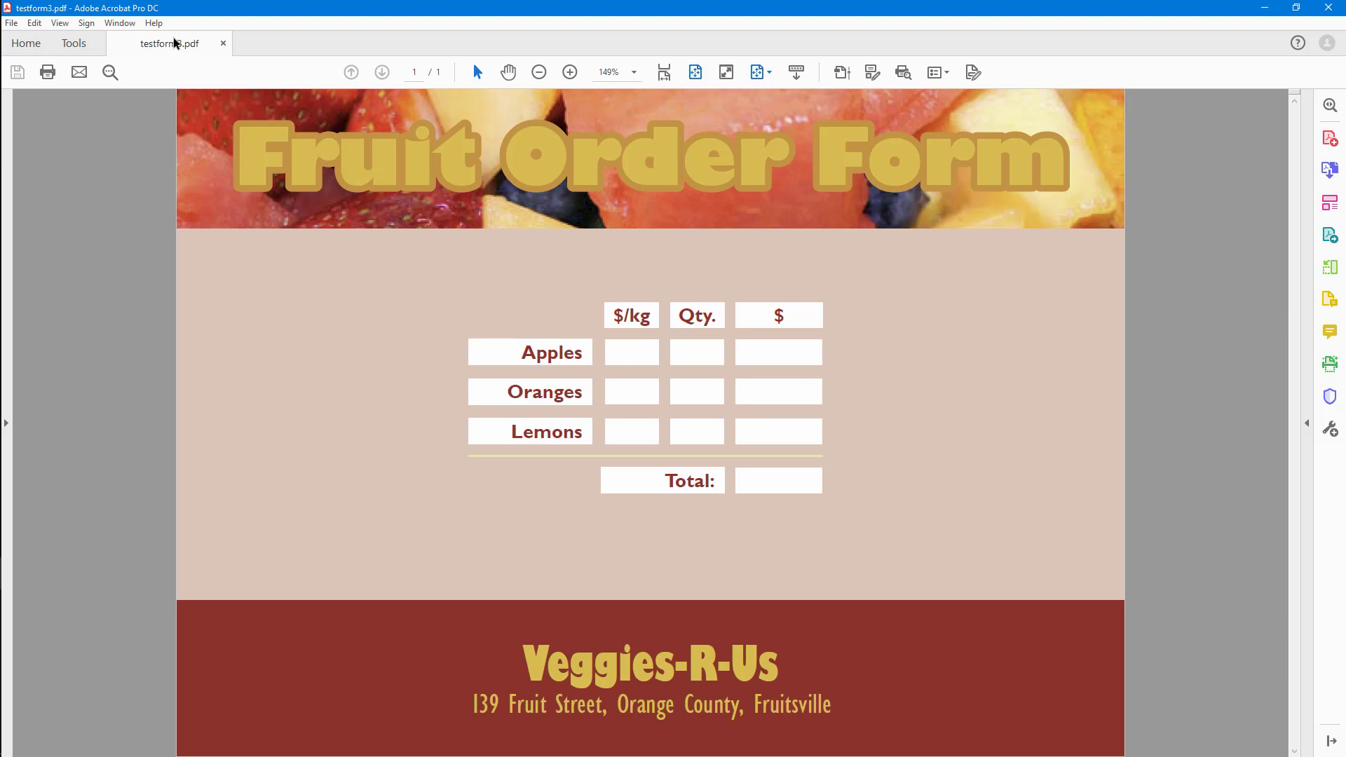
# Launch Edit > FormMaker on testform3.pdf and enter prices 1, 2 and 3 per kg.
pyautogui.click(35, 22)
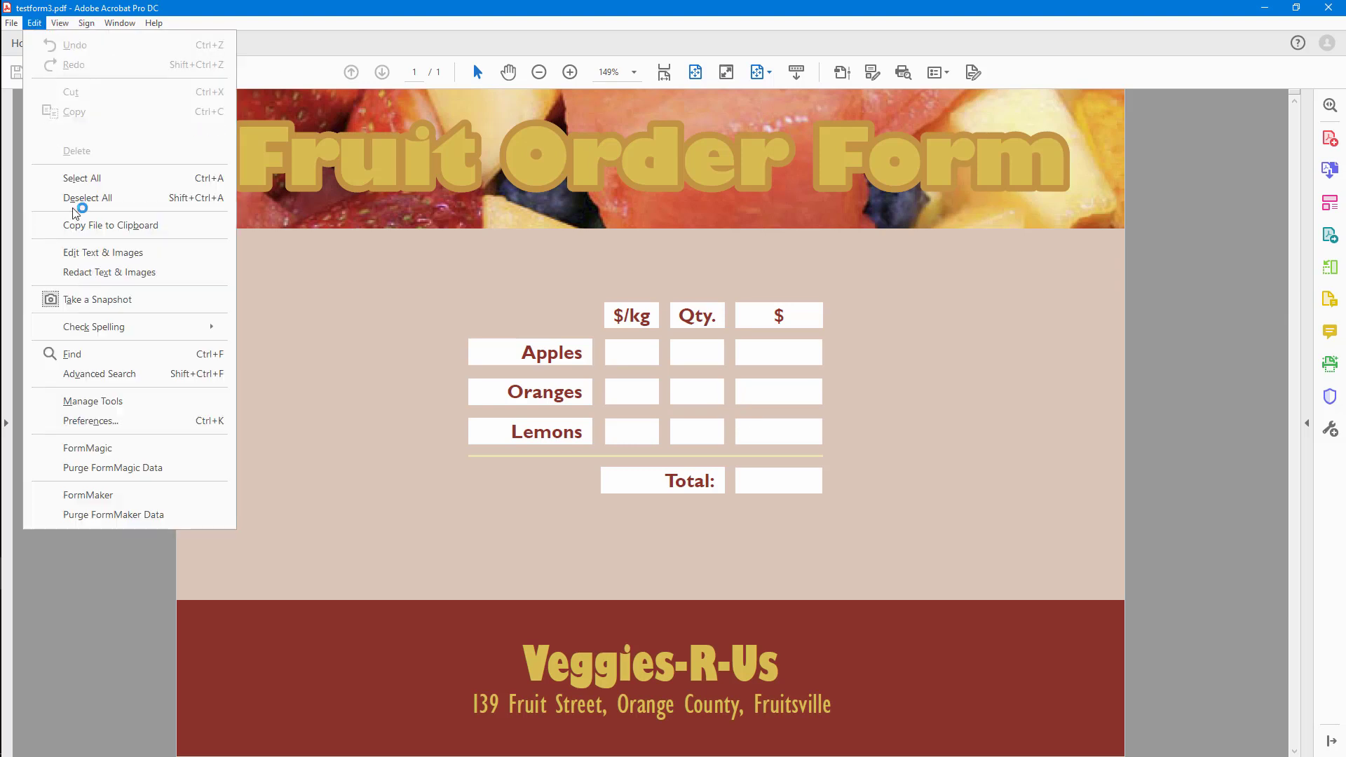
pyautogui.click(103, 494)
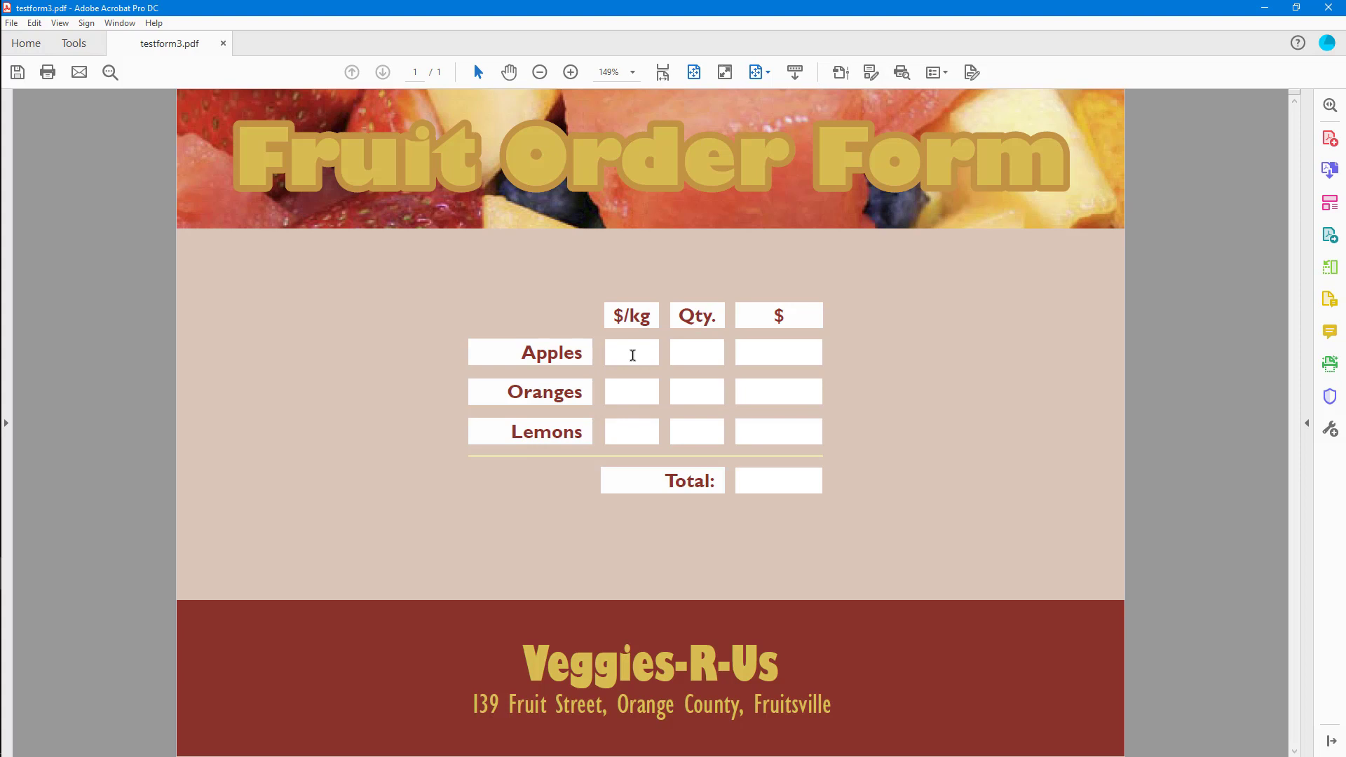
pyautogui.write('1')
pyautogui.click(621, 391)
pyautogui.write('2')
pyautogui.click(622, 433)
pyautogui.press('Tab')
# Enter quantities 3, 4 and 7, giving amounts $3, $8, $21 and a $32.00 total.
pyautogui.click(694, 351)
pyautogui.write('3')
pyautogui.click(696, 389)
pyautogui.write('4')
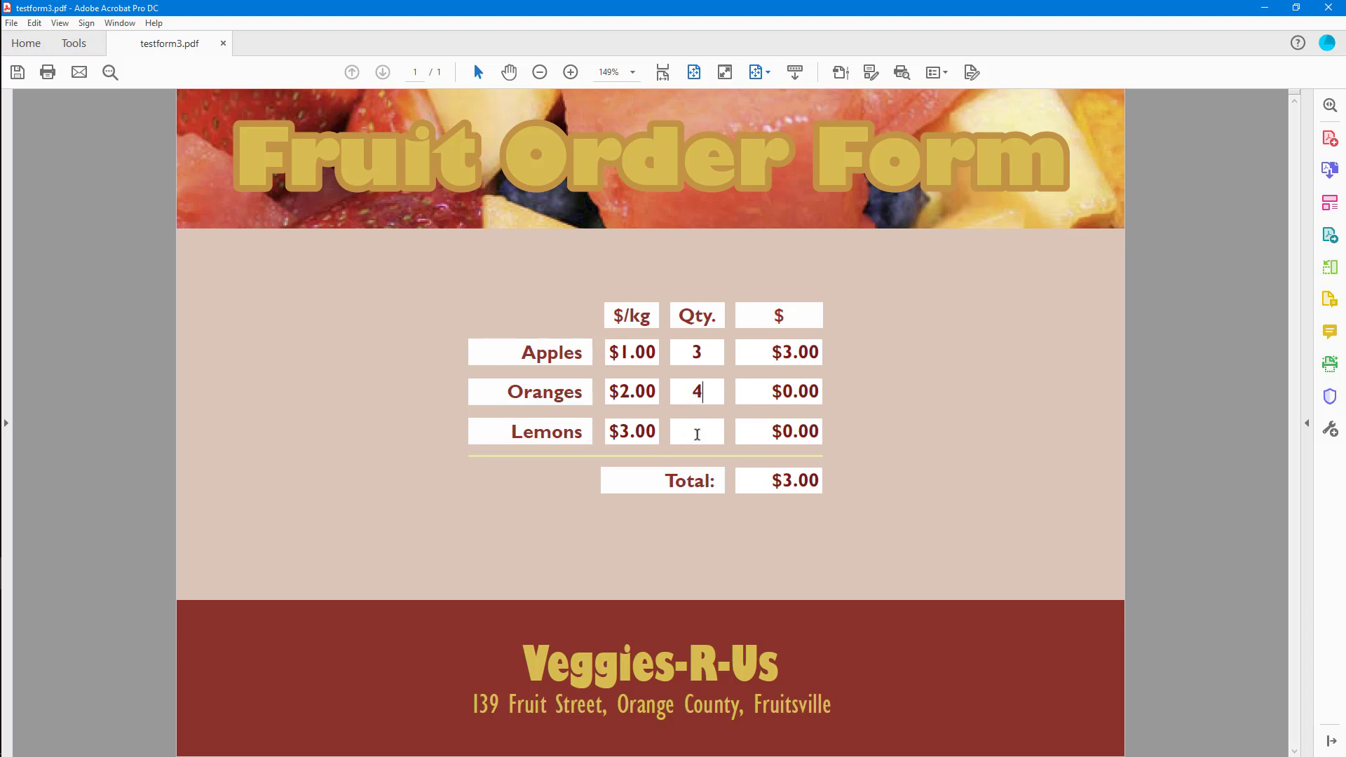
pyautogui.click(702, 431)
pyautogui.write('7')
pyautogui.hotkey('shift', 'Tab')
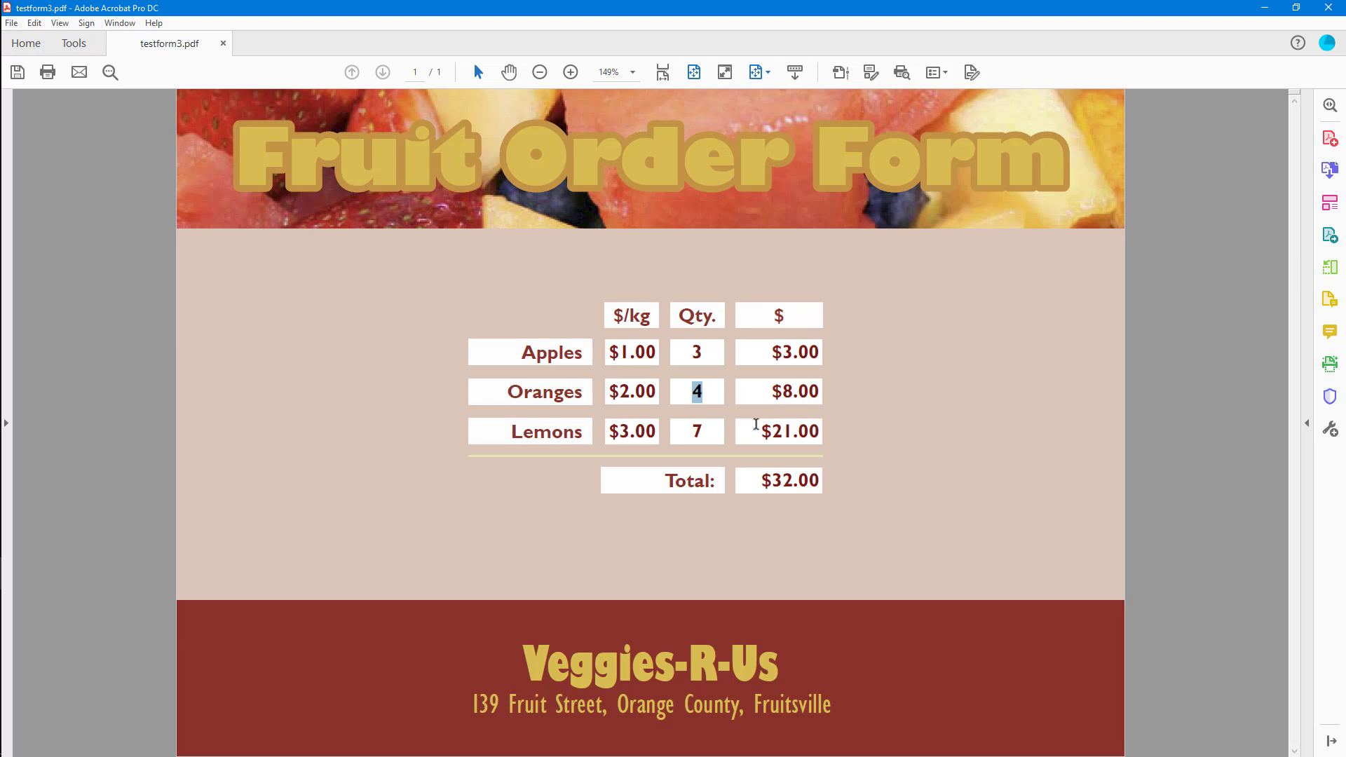
# Change the Apples quantity to 9 so the lemon fields disappear.
pyautogui.hotkey('shift', 'Tab')
pyautogui.write('8')
pyautogui.press('Tab')
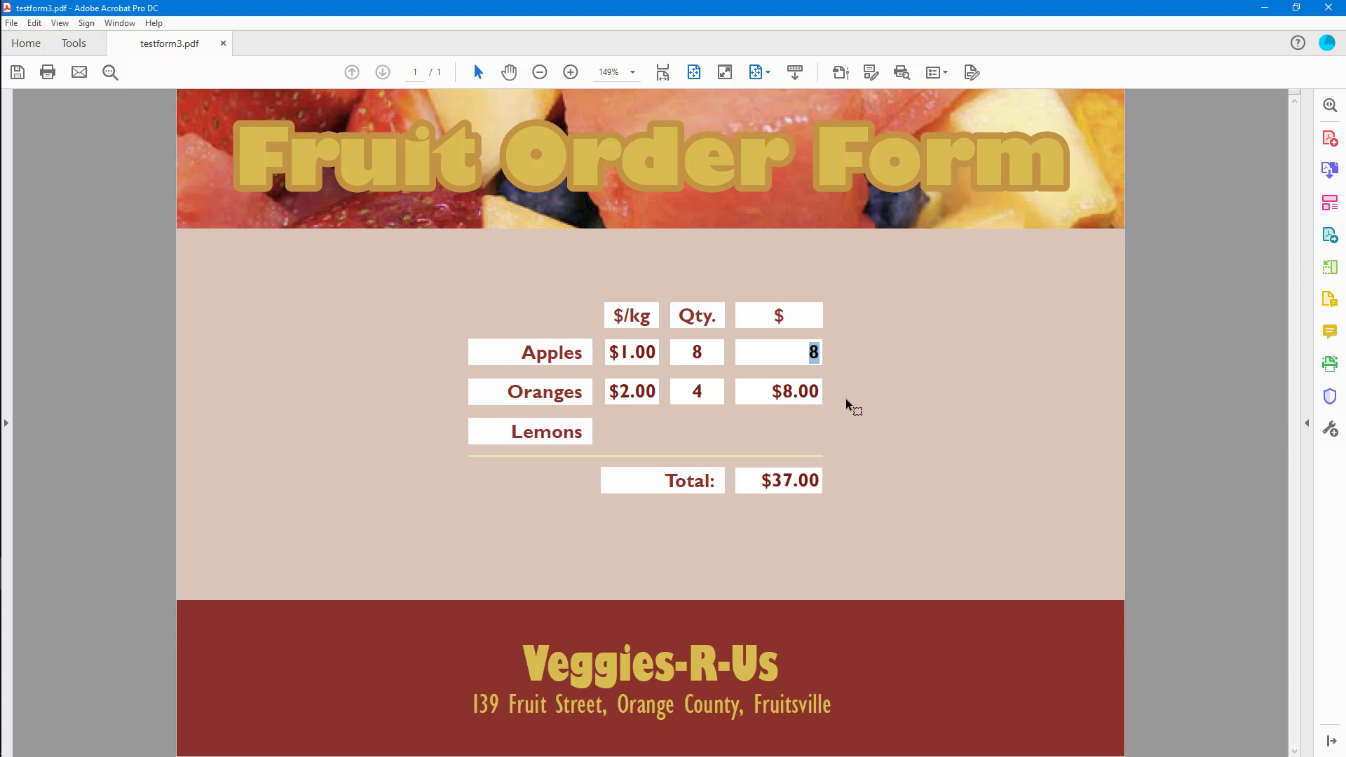
pyautogui.click(892, 380)
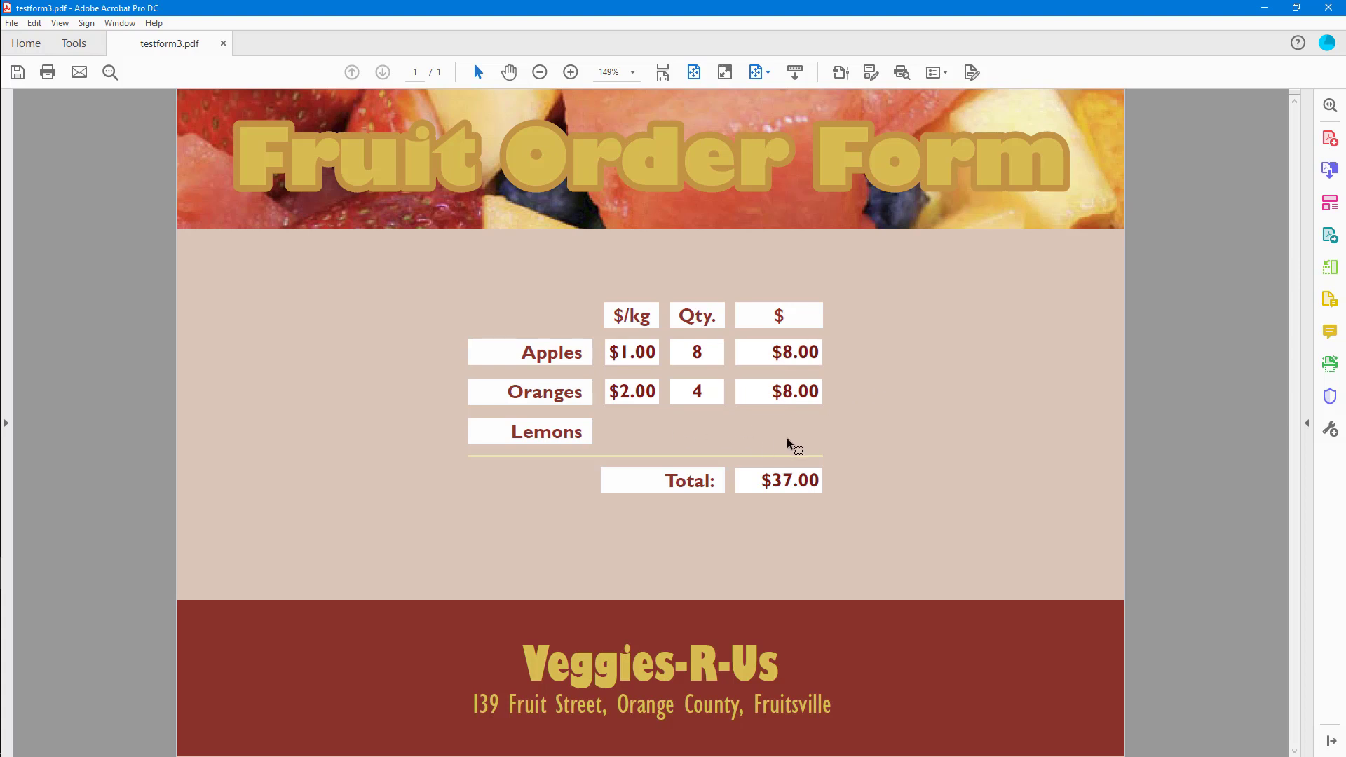
pyautogui.doubleClick(710, 361)
pyautogui.write('5')
pyautogui.press('Tab')
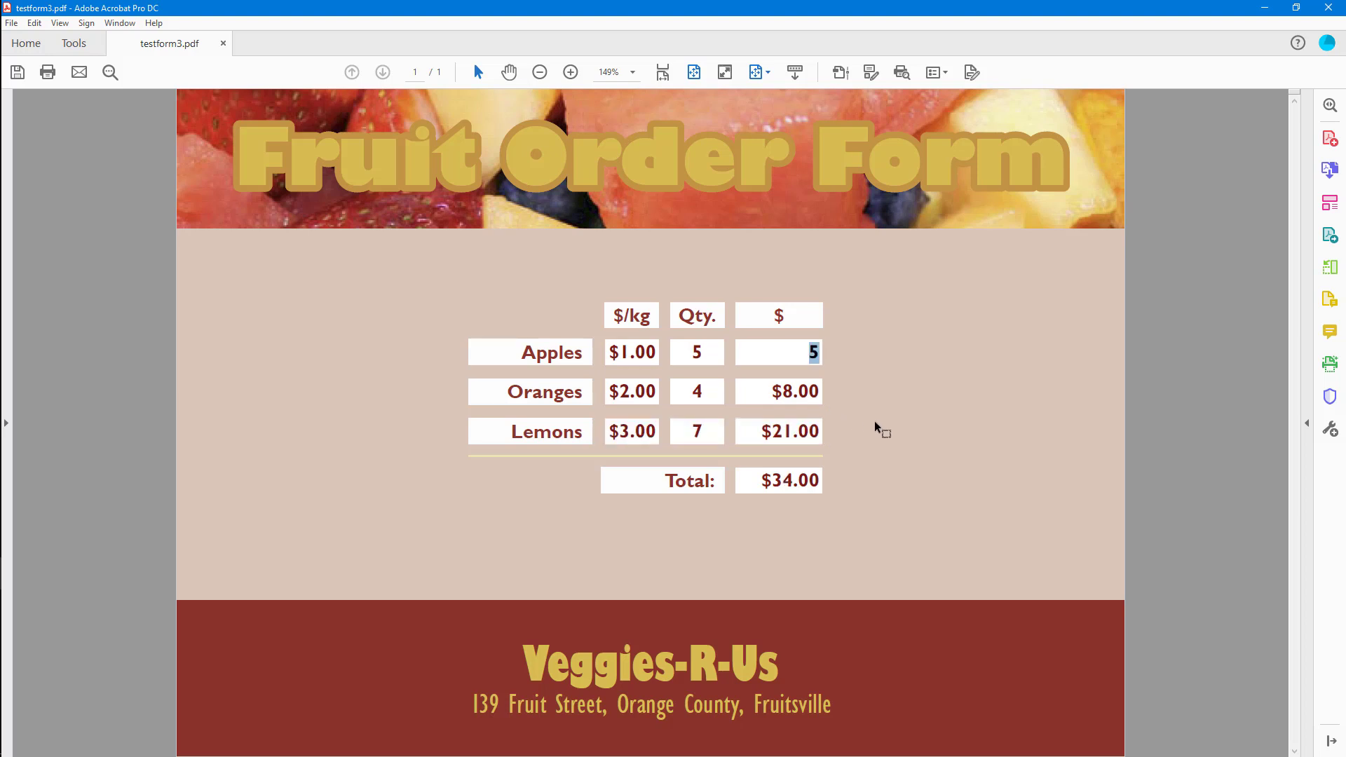
pyautogui.doubleClick(694, 356)
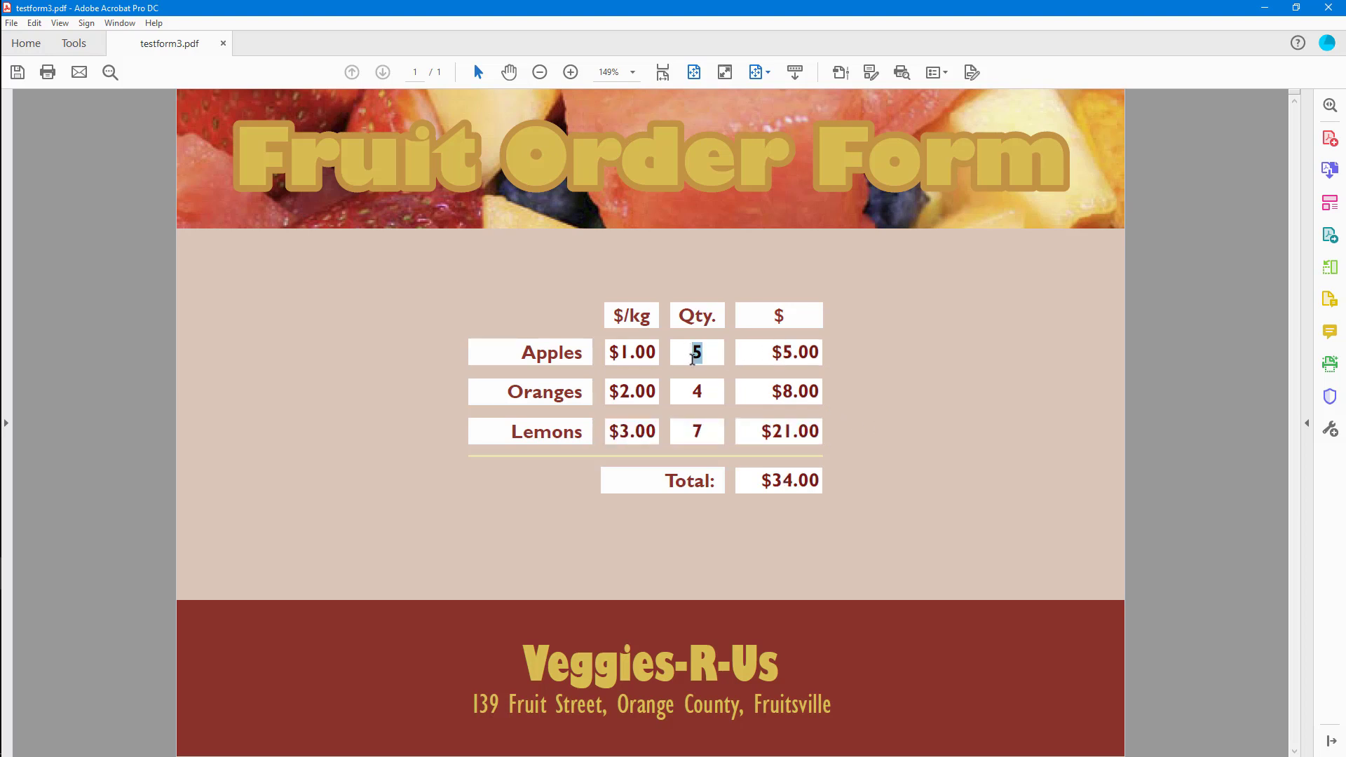
pyautogui.write('9')
pyautogui.click(910, 389)
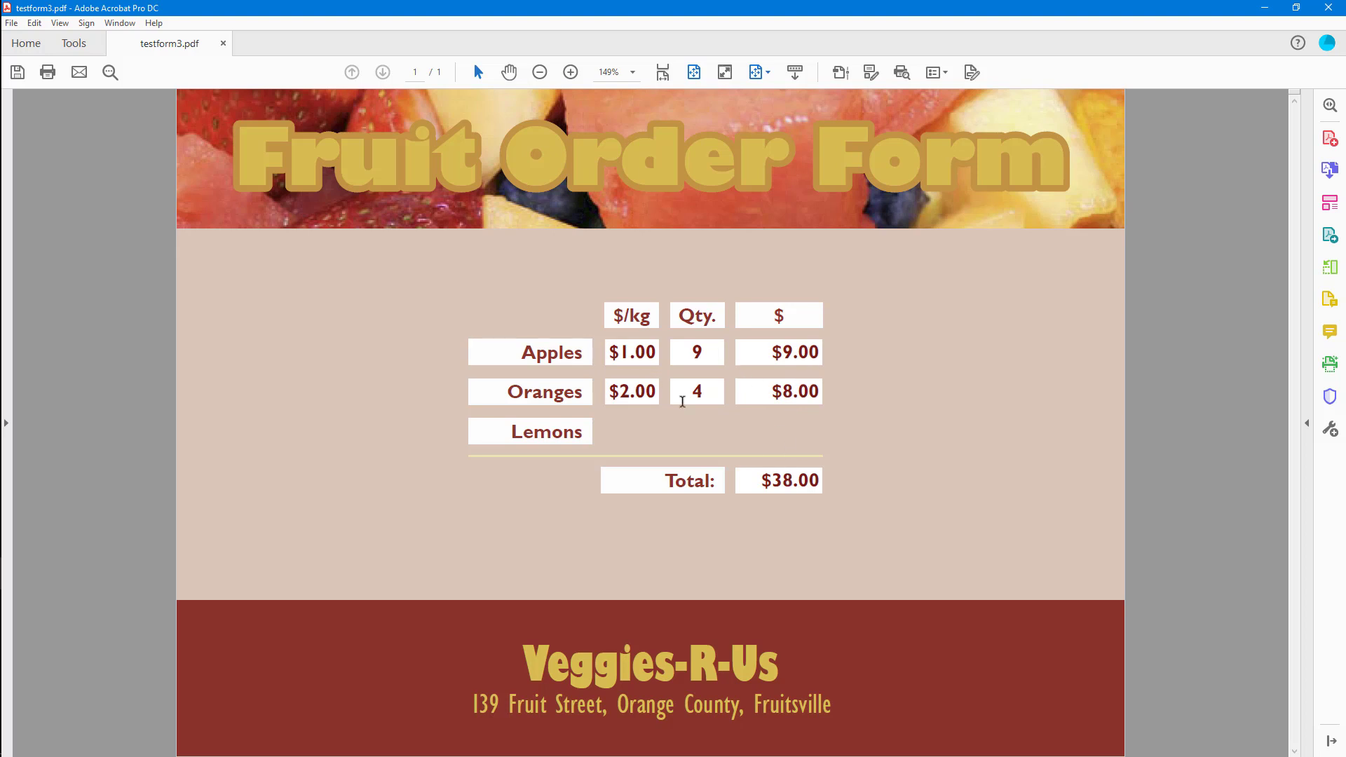
# Inspect the $38.00 Total, then close the PDF without saving.
pyautogui.click(779, 479)
pyautogui.click(793, 527)
pyautogui.click(784, 488)
pyautogui.click(785, 529)
pyautogui.click(1321, 8)
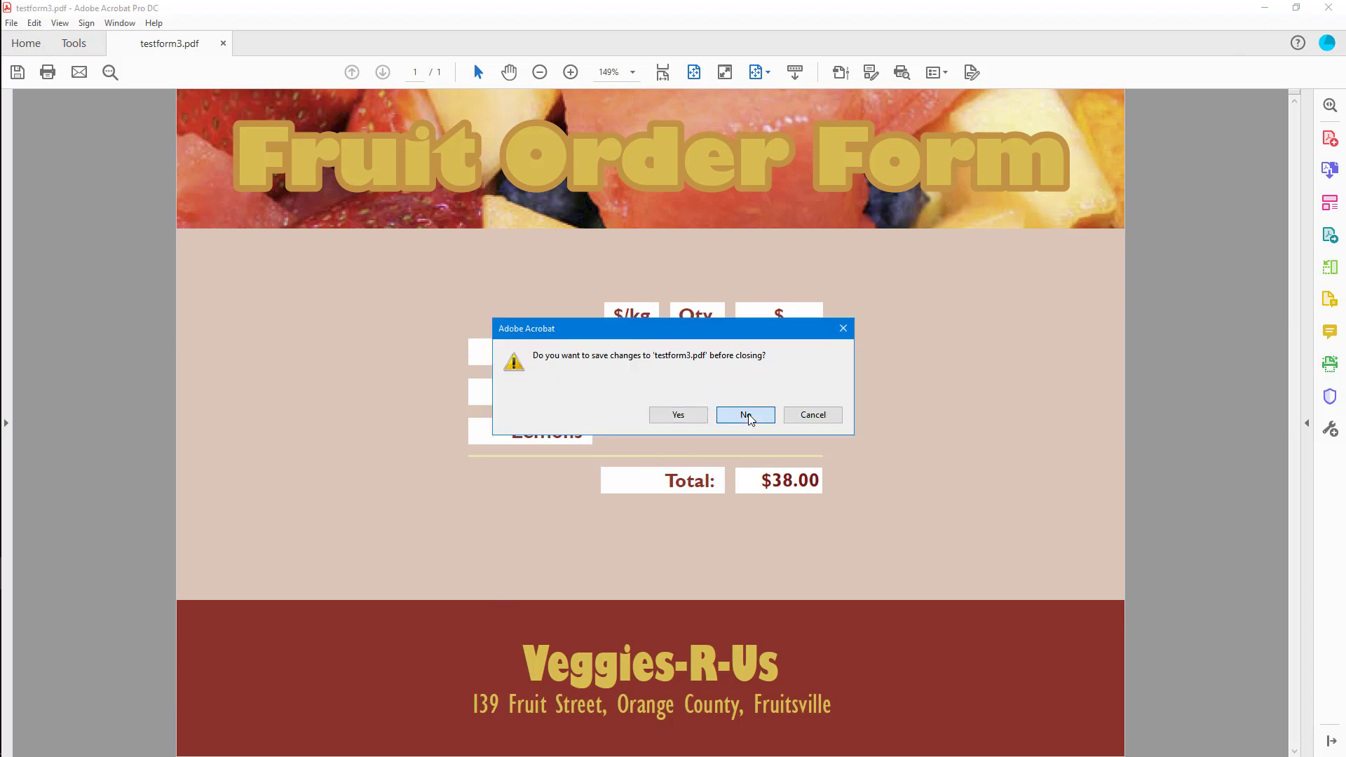
pyautogui.click(743, 415)
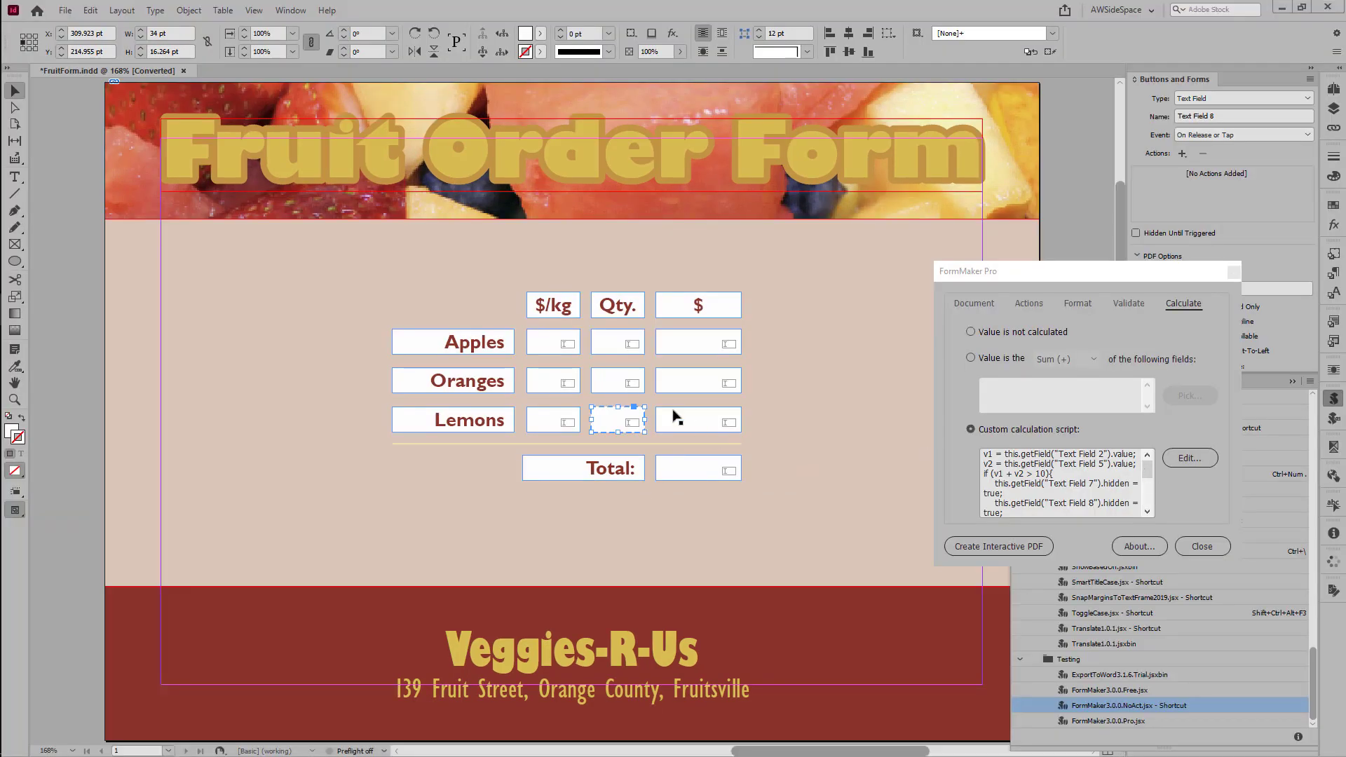
# Duplicate the Text Field 7 and 8 hidden lines at the end of the hide block.
pyautogui.click(1180, 461)
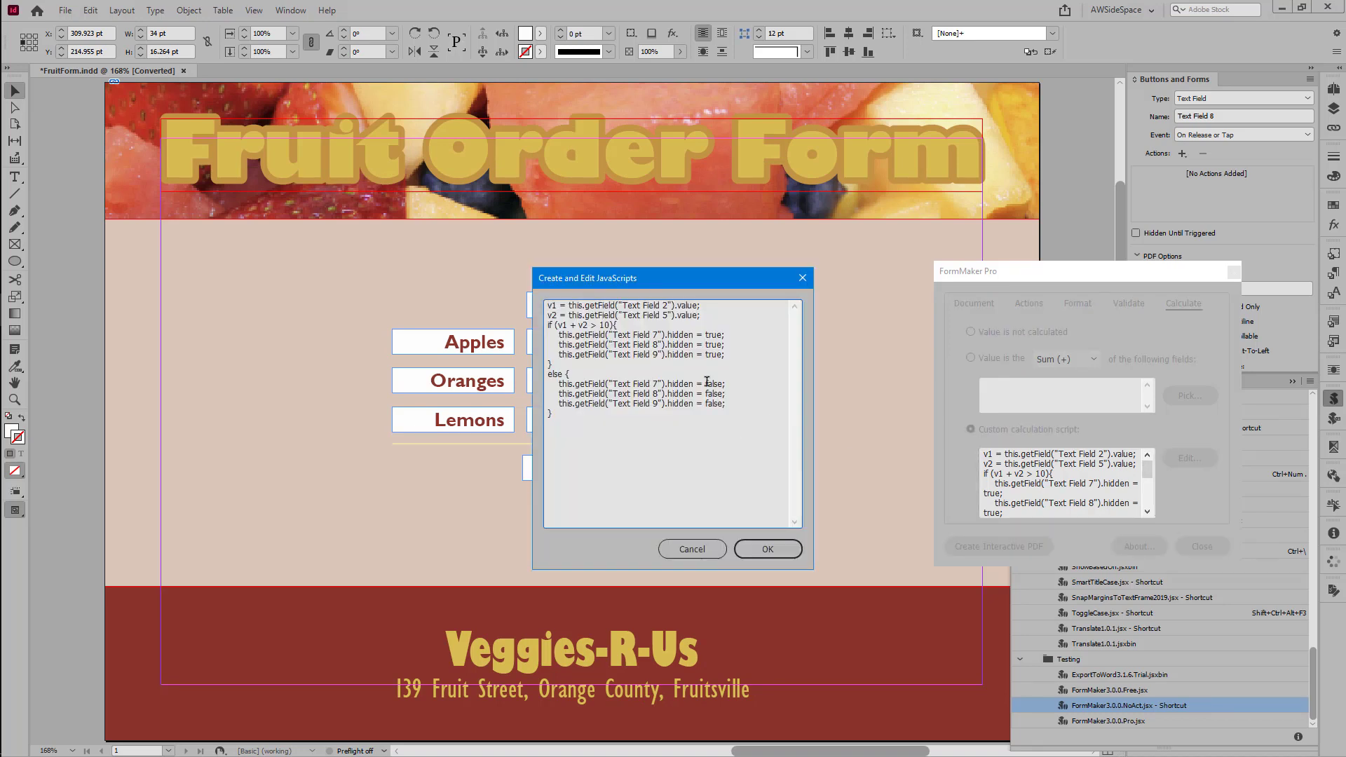
pyautogui.click(728, 356)
pyautogui.press('Up')
pyautogui.press('Home')
pyautogui.hotkey('shift', 'Down')
pyautogui.hotkey('shift', 'Down')
pyautogui.hotkey('ctrl', 'c')
pyautogui.press('Down')
pyautogui.hotkey('shift', 'End')
pyautogui.press('Return')
pyautogui.hotkey('ctrl', 'v')
pyautogui.press('BackSpace')
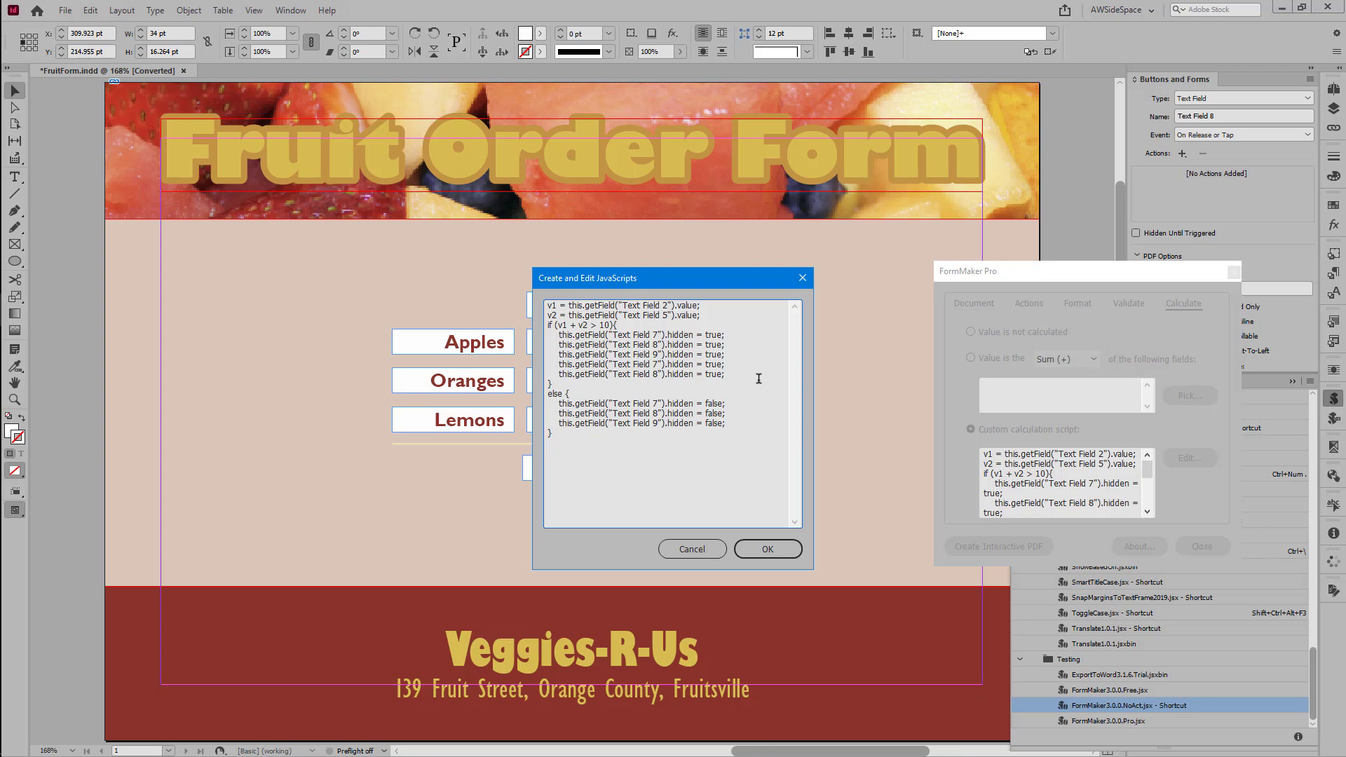
# Change the copied lines to set Text Field 7 and 8 .value = "", and save the script.
pyautogui.moveTo(652, 363); pyautogui.dragTo(702, 363)
pyautogui.hotkey('shift', 'Right')
pyautogui.hotkey('shift', 'Right')
pyautogui.hotkey('shift', 'Right')
pyautogui.hotkey('shift', 'Right')
pyautogui.hotkey('shift', 'Right')
pyautogui.write('value')
pyautogui.hotkey('shift', 'Right')
pyautogui.hotkey('shift', 'Right')
pyautogui.hotkey('shift', 'Right')
pyautogui.write('"";')
pyautogui.press('Down')
pyautogui.press('Left')
pyautogui.press('Left')
pyautogui.press('Left')
pyautogui.hotkey('shift', 'Right')
pyautogui.hotkey('shift', 'Right')
pyautogui.hotkey('shift', 'Right')
pyautogui.hotkey('shift', 'Right')
pyautogui.hotkey('shift', 'Right')
pyautogui.hotkey('shift', 'Right')
pyautogui.hotkey('shift', 'Right')
pyautogui.write('value')
pyautogui.press('Right')
pyautogui.press('Right')
pyautogui.press('Right')
pyautogui.hotkey('shift', 'Right')
pyautogui.hotkey('shift', 'Right')
pyautogui.hotkey('shift', 'Right')
pyautogui.hotkey('shift', 'Right')
pyautogui.hotkey('shift', 'Right')
pyautogui.write('""')
pyautogui.click(768, 550)
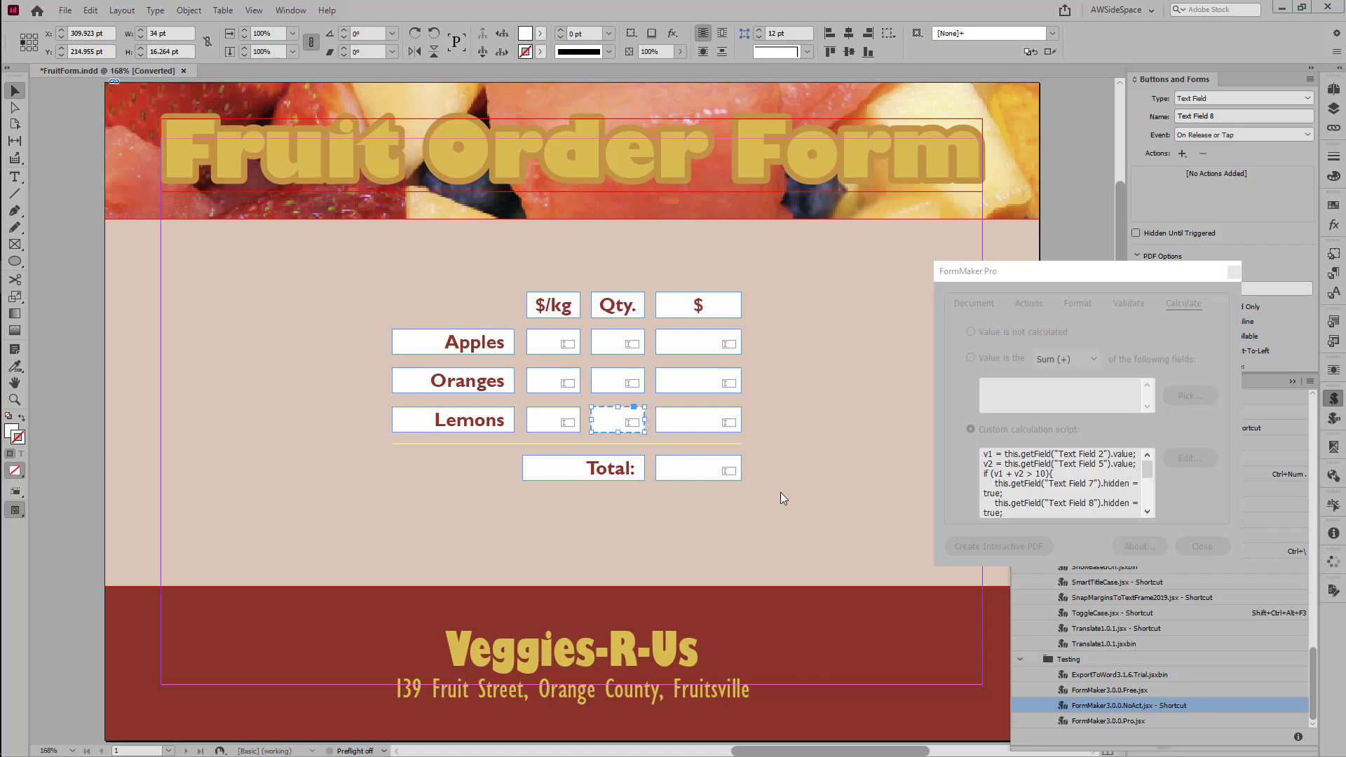
# Reselect the Lemons Qty field and re-export testform3.pdf to open in Acrobat.
pyautogui.click(823, 496)
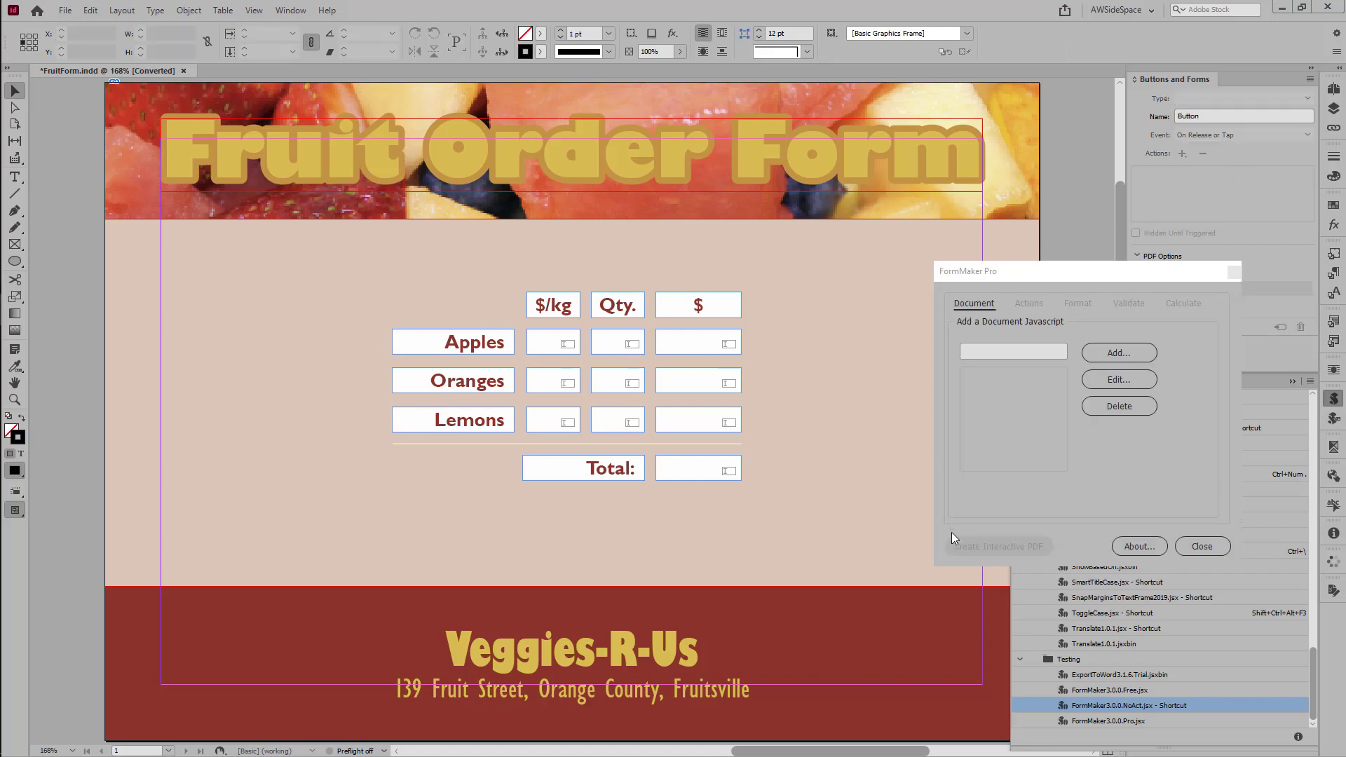
pyautogui.click(619, 421)
pyautogui.click(1176, 306)
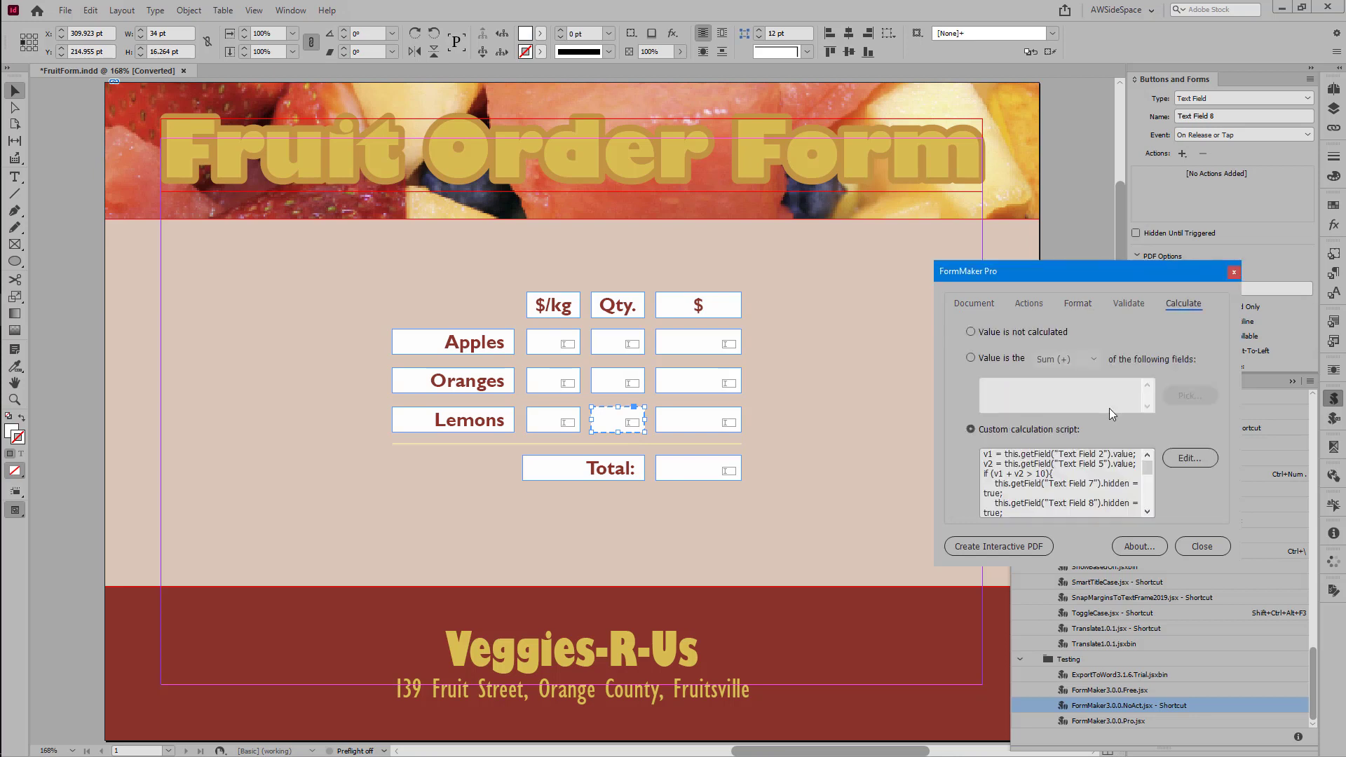
pyautogui.click(1013, 545)
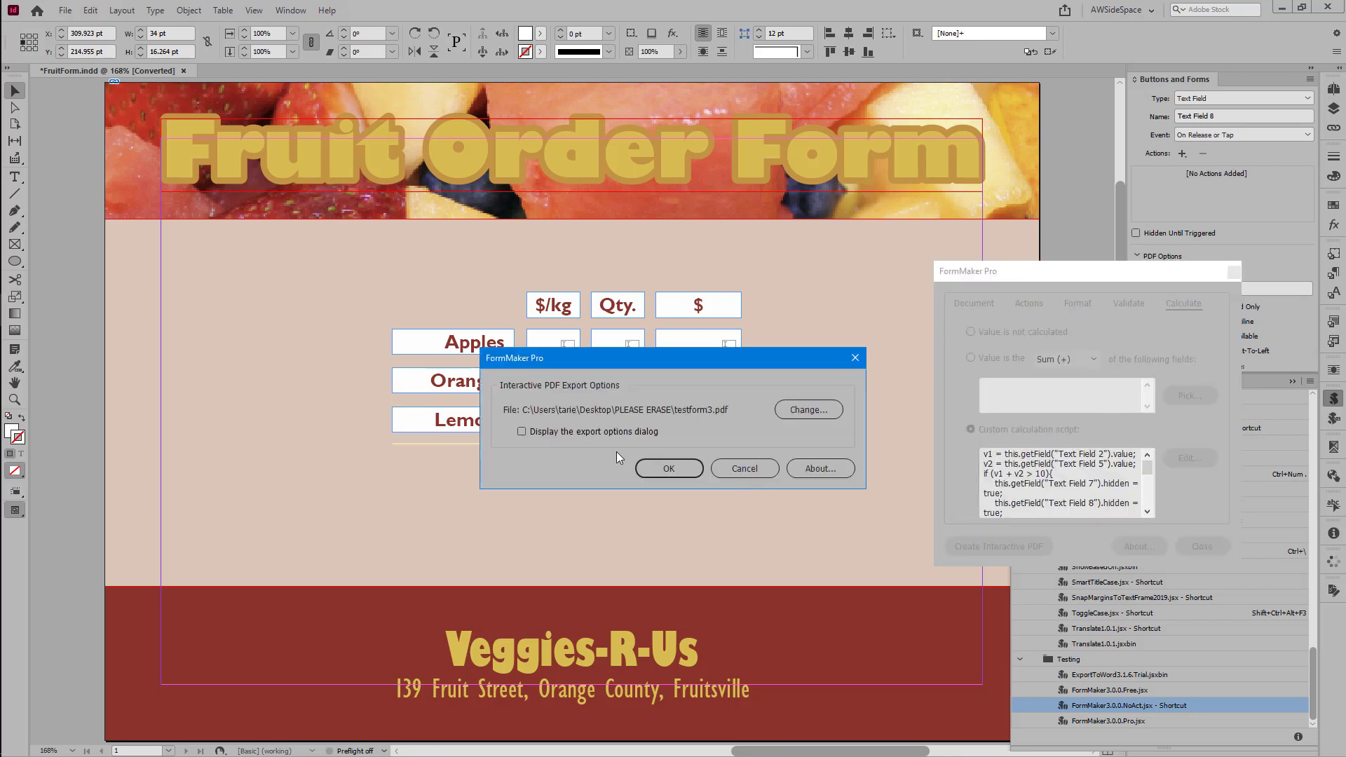
pyautogui.click(694, 464)
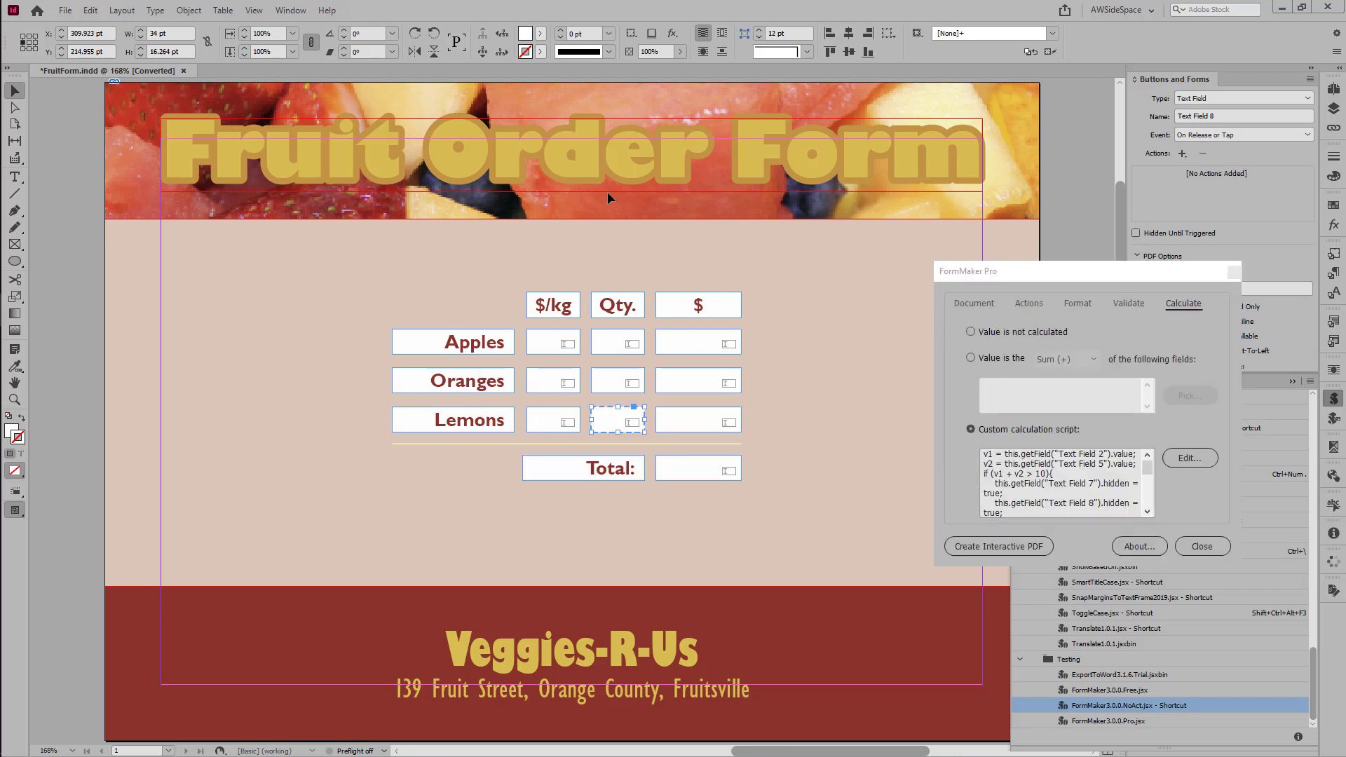
pyautogui.hotkey('alt', 'e')
pyautogui.press('Up')
pyautogui.press('Up')
# Enter prices 1, 2 and 3 for Apples, Oranges and Lemons.
pyautogui.press('Return')
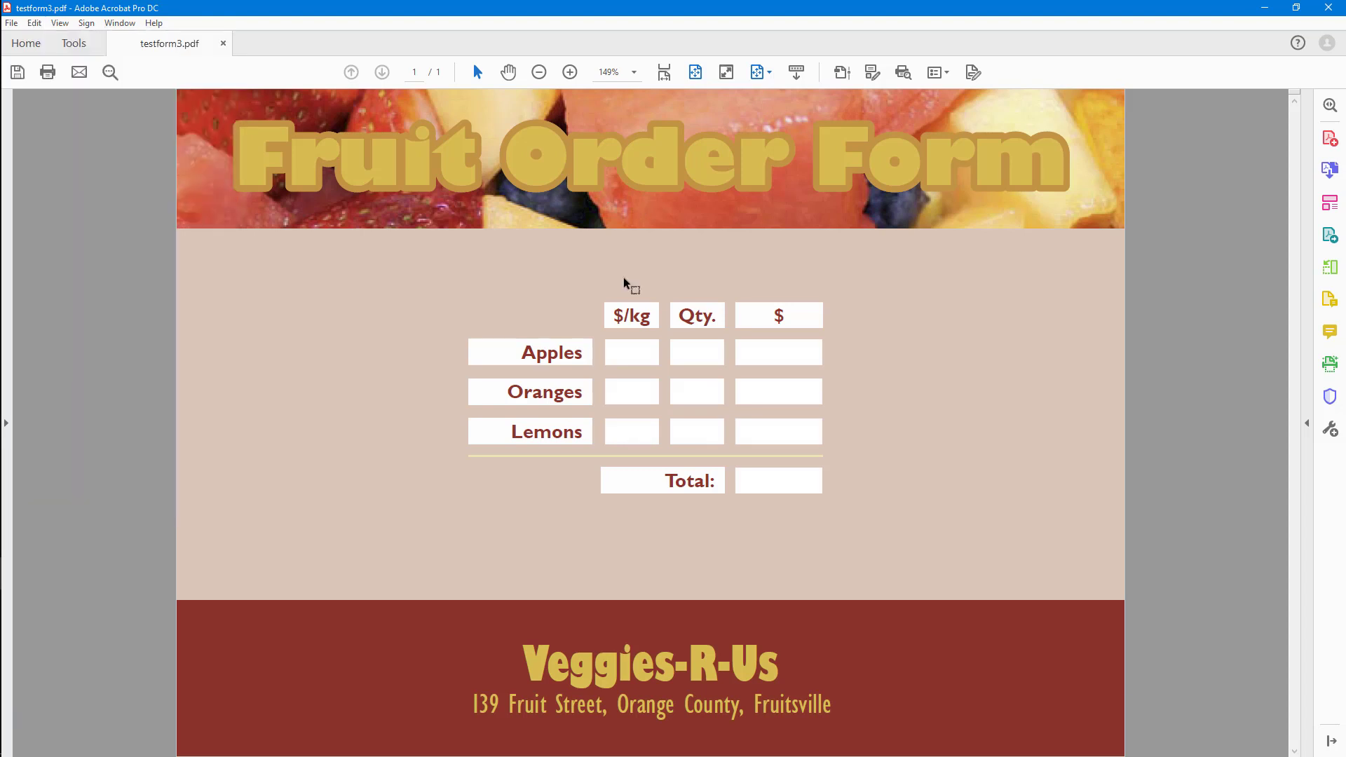
pyautogui.click(630, 354)
pyautogui.write('1')
pyautogui.click(634, 390)
pyautogui.write('2')
pyautogui.click(629, 429)
pyautogui.write('3')
pyautogui.click(587, 479)
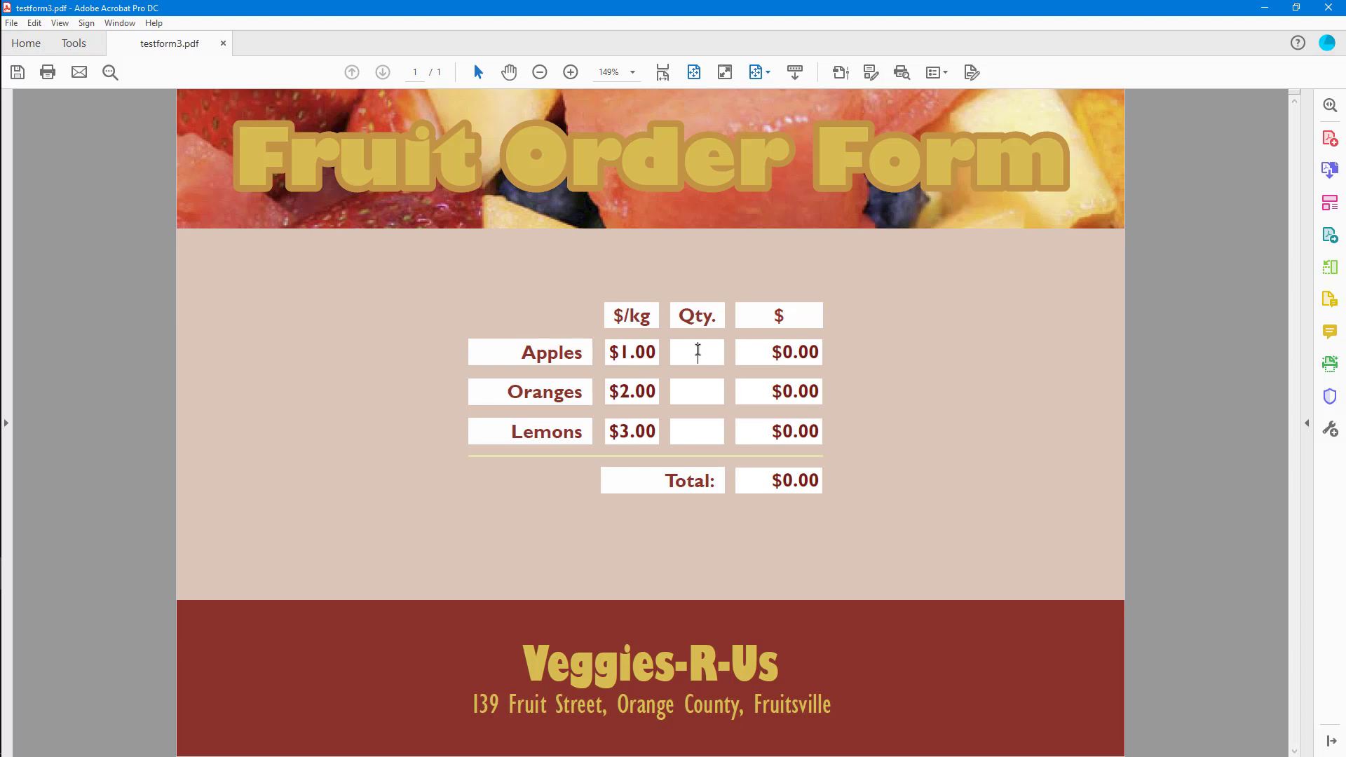
# Enter quantities 5 Apples, 4 Oranges and 3 Lemons.
pyautogui.click(697, 351)
pyautogui.write('5')
pyautogui.click(700, 390)
pyautogui.write('4')
pyautogui.click(929, 437)
pyautogui.click(697, 431)
pyautogui.write('3')
pyautogui.click(916, 436)
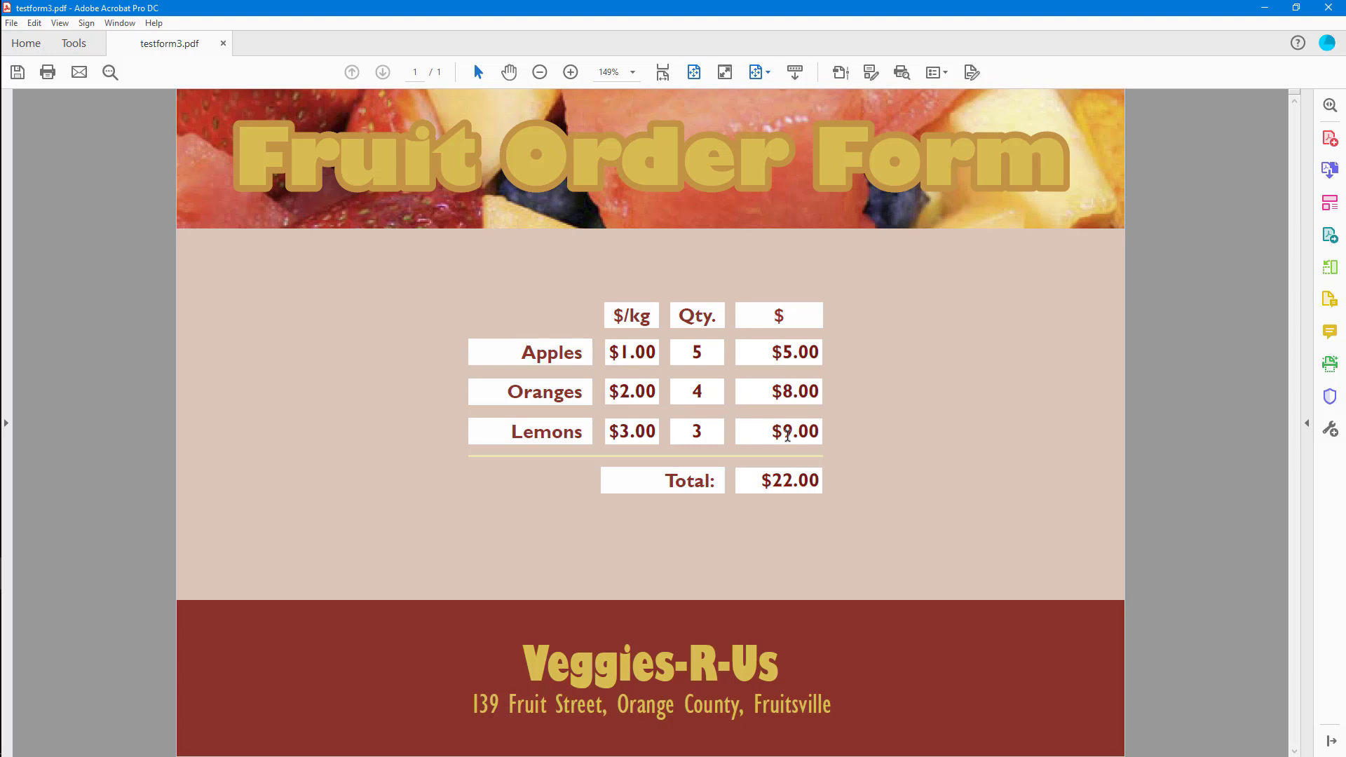
# Raise the Oranges quantity to 8 so the lemon fields hide and clear.
pyautogui.doubleClick(696, 391)
pyautogui.write('8')
pyautogui.press('Tab')
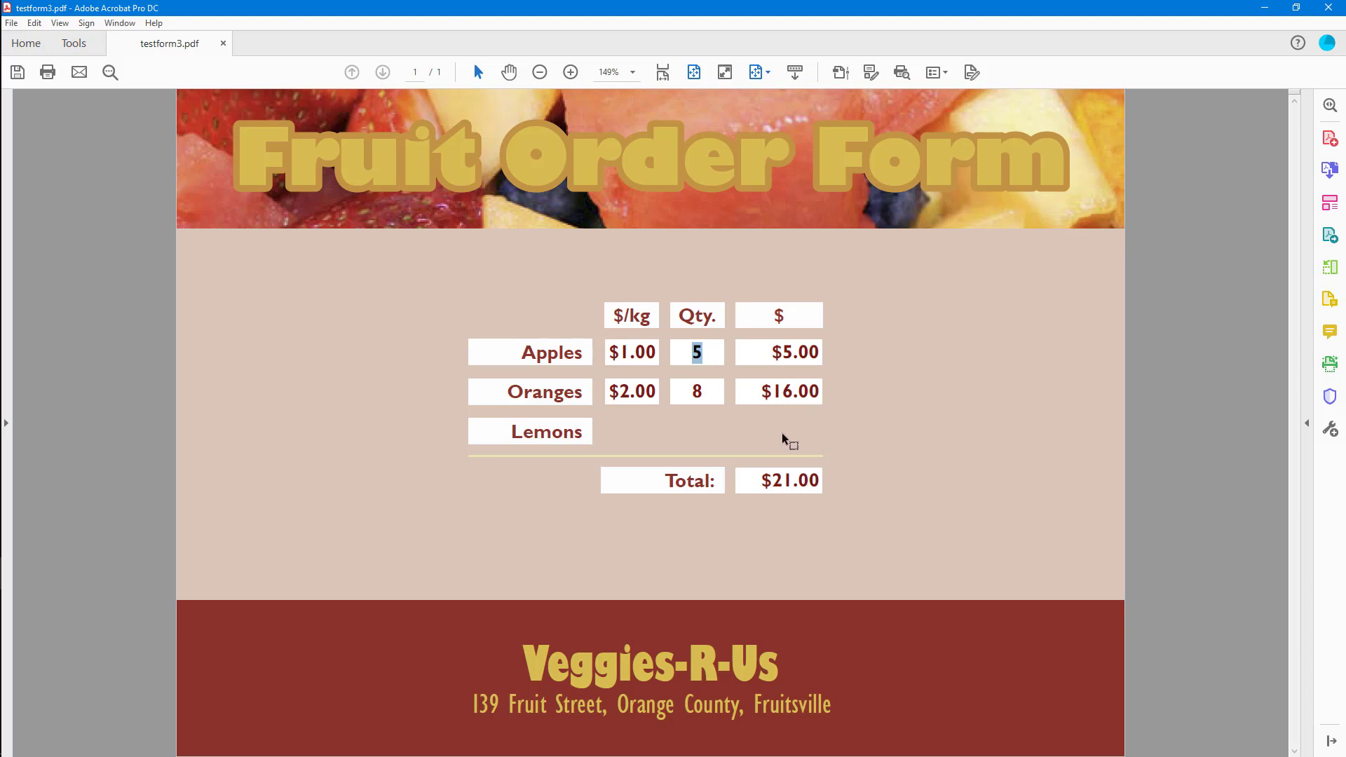
pyautogui.click(881, 426)
# Lower Oranges to 2 and re-enter Lemons price 2 and quantity 1, totaling $11.00.
pyautogui.doubleClick(696, 391)
pyautogui.write('2')
pyautogui.doubleClick(697, 352)
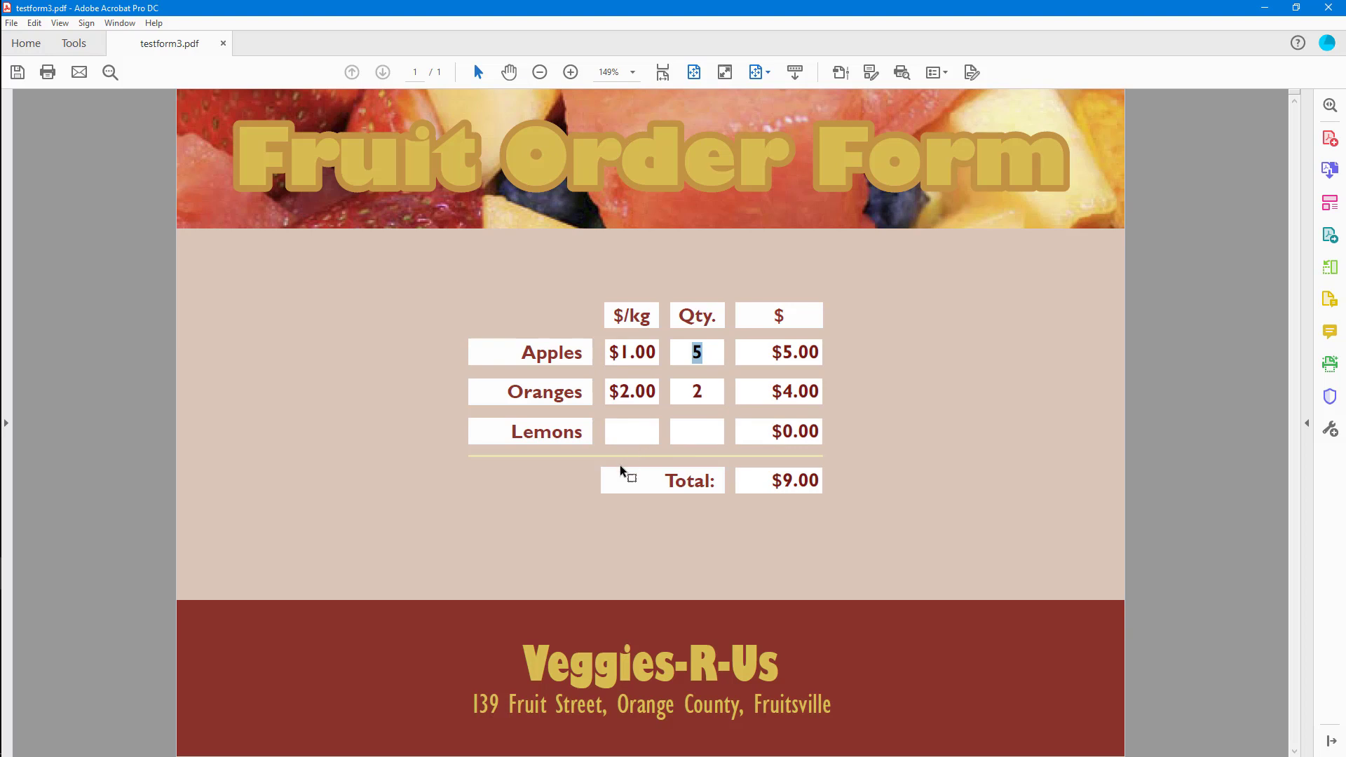
pyautogui.click(631, 431)
pyautogui.write('2')
pyautogui.click(691, 436)
pyautogui.write('1')
pyautogui.click(441, 534)
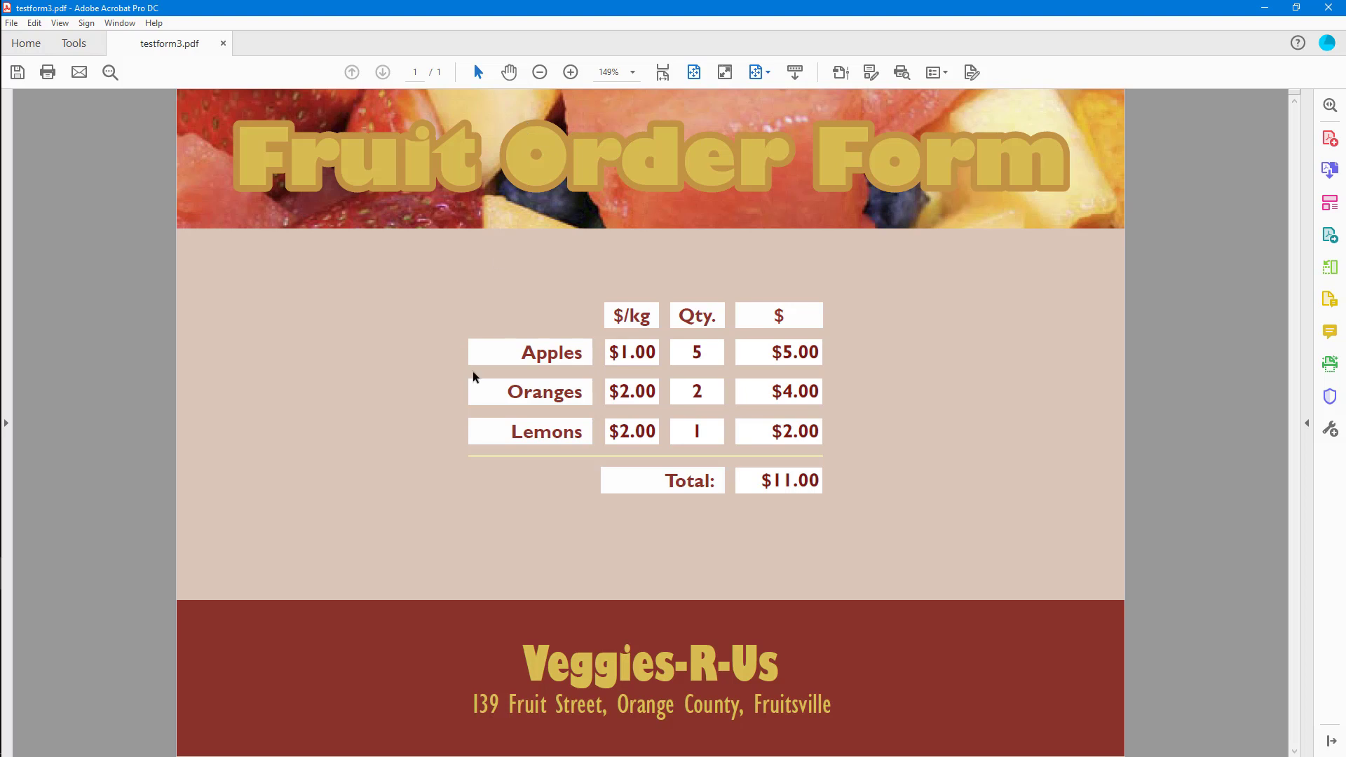
# Inspect the Apples label and price fields and the Edit menu, then close testform3.pdf.
pyautogui.click(547, 354)
pyautogui.click(34, 22)
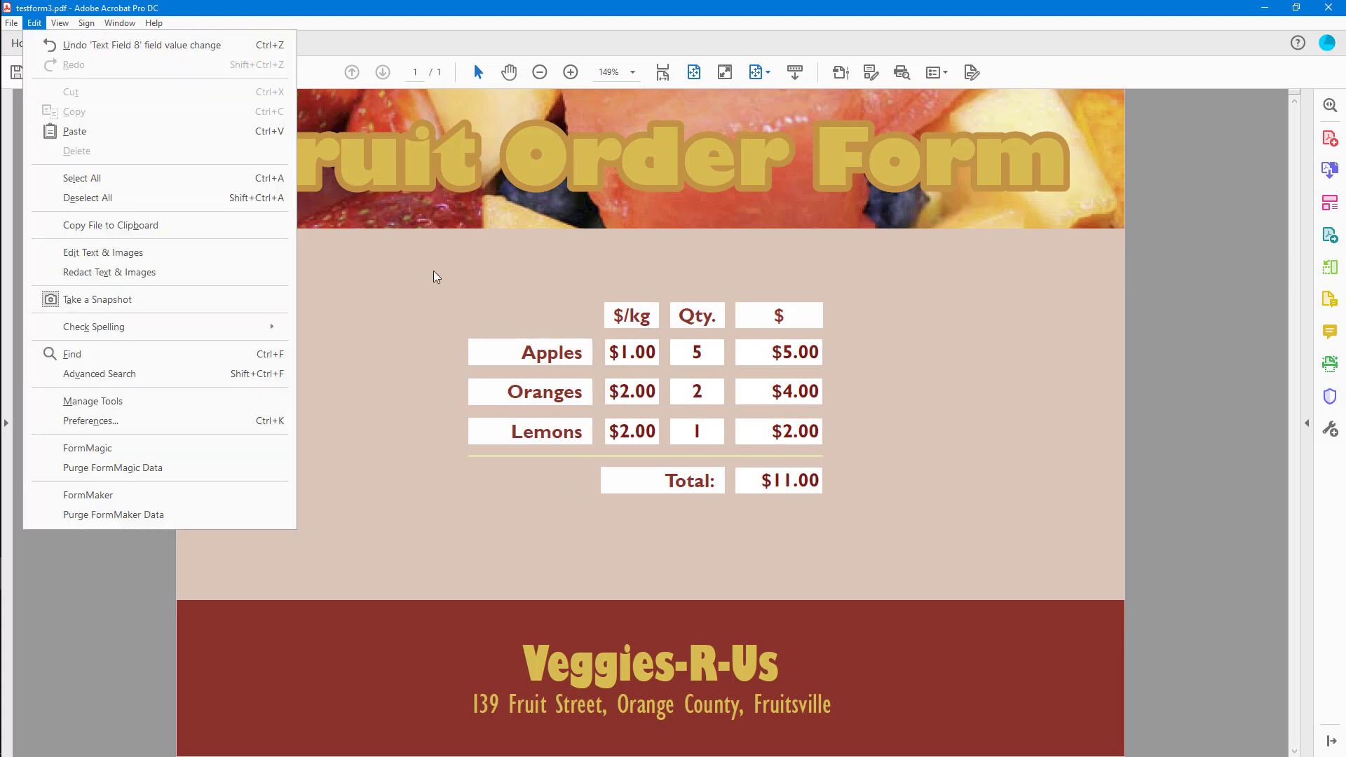
pyautogui.click(438, 288)
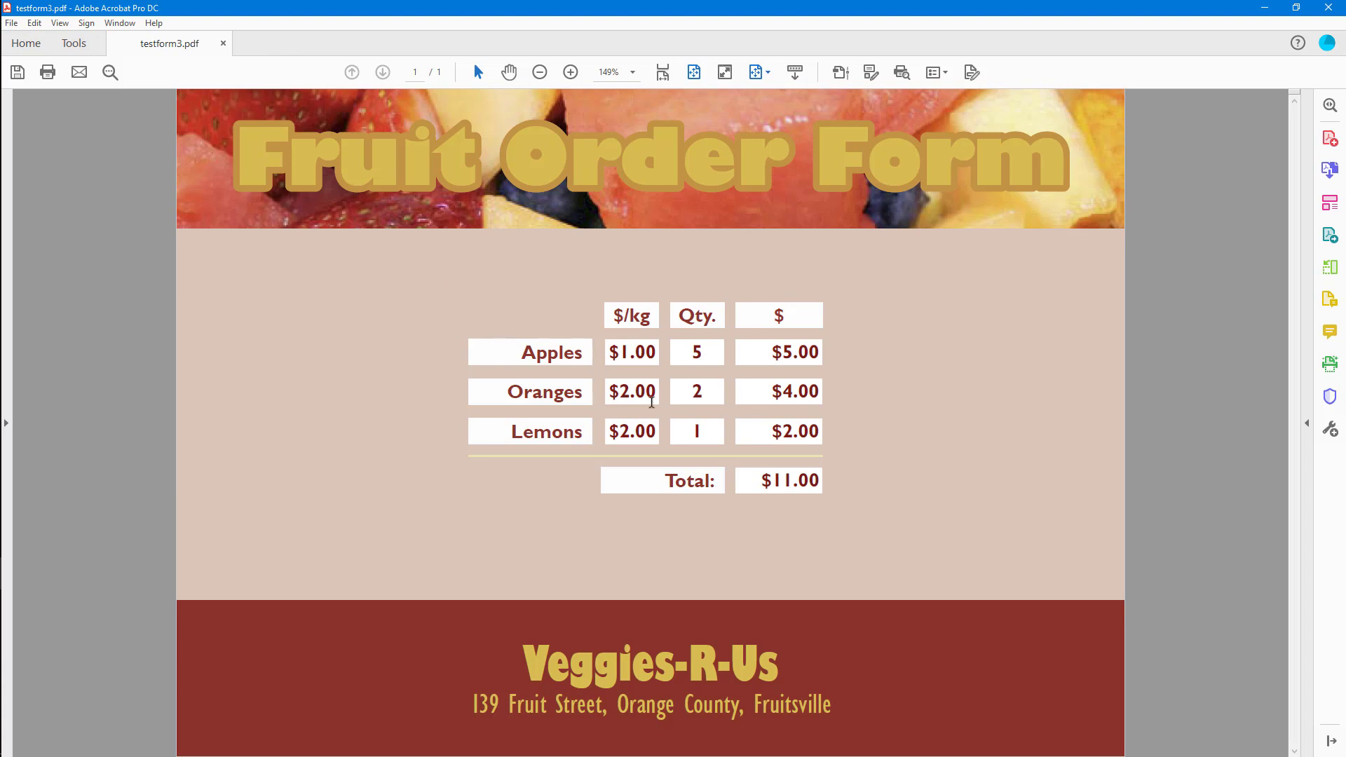
pyautogui.click(646, 368)
pyautogui.click(459, 274)
pyautogui.click(1328, 8)
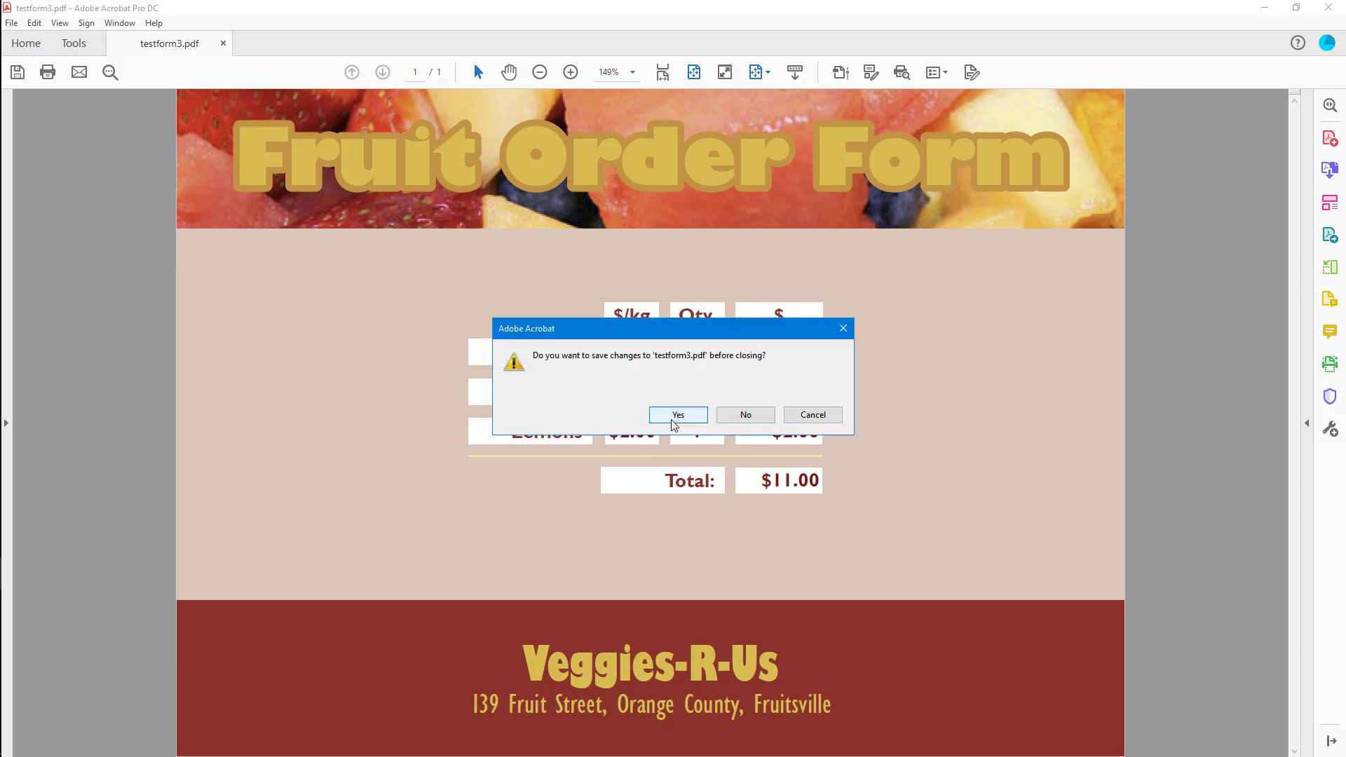
# Decline saving the test entries, deselect the lemon field, and move FormMaker Pro left.
pyautogui.click(738, 413)
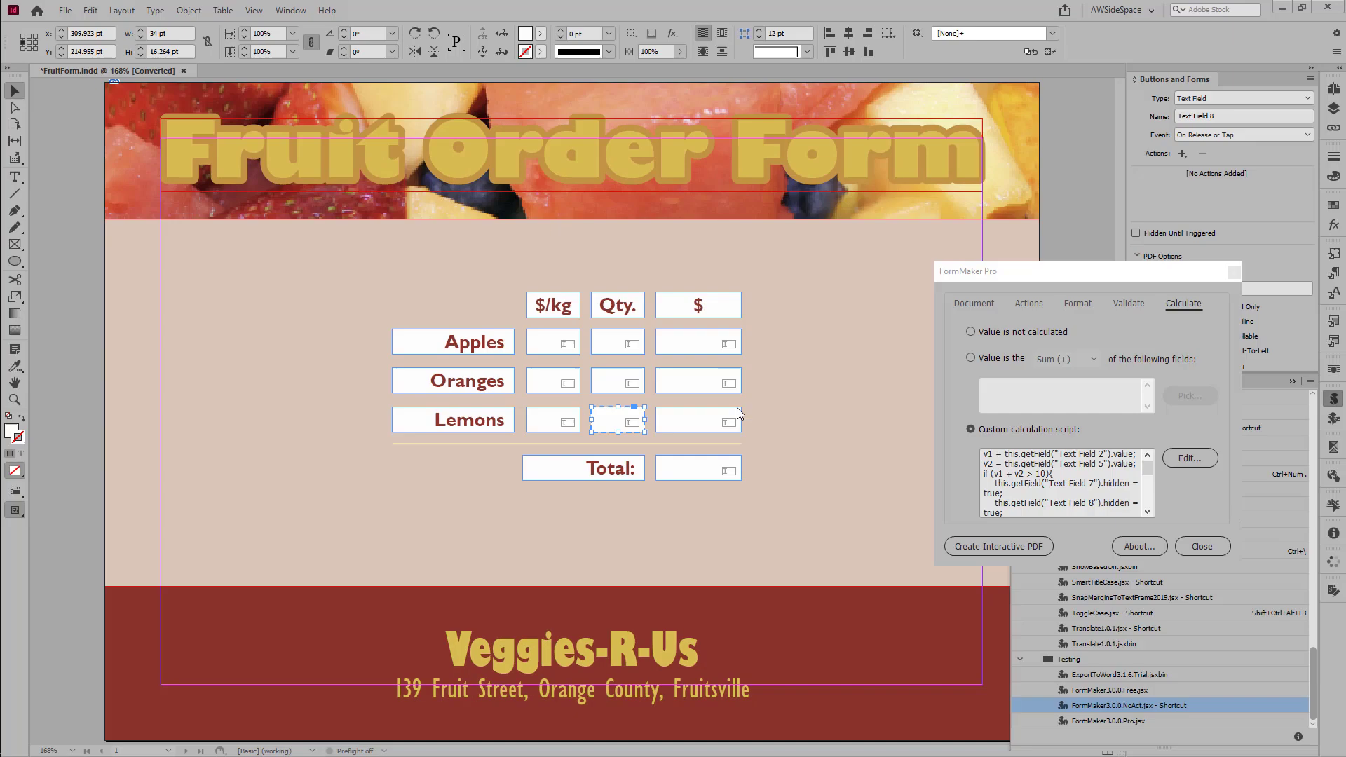
pyautogui.click(395, 524)
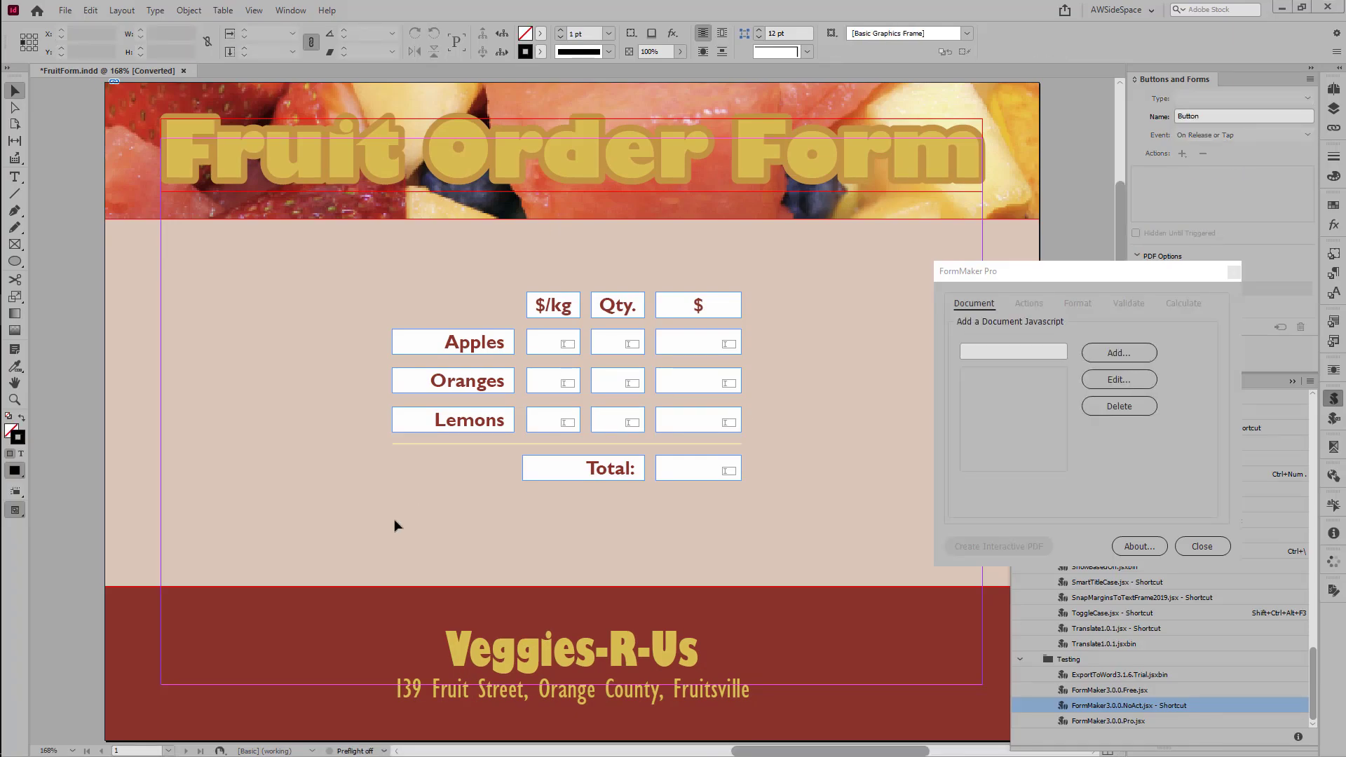
pyautogui.moveTo(1007, 275); pyautogui.dragTo(912, 261)
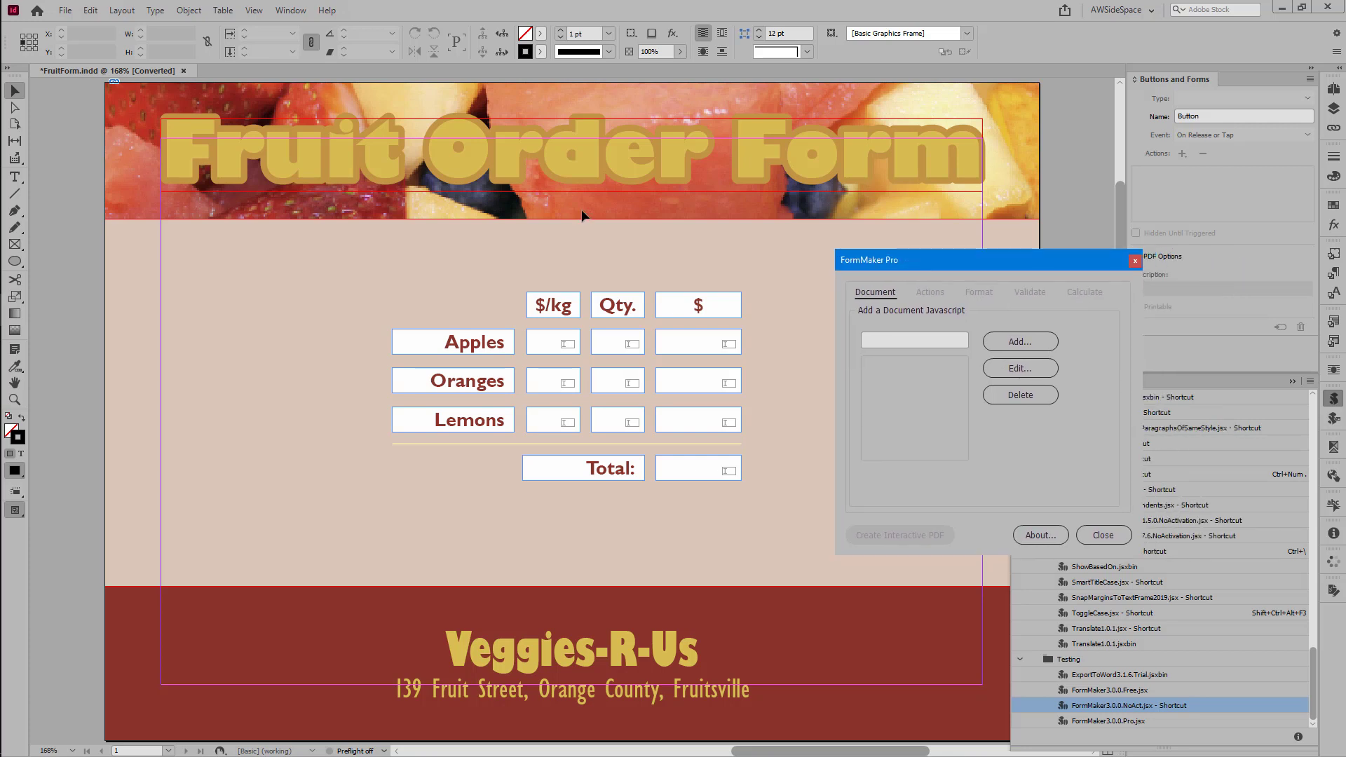